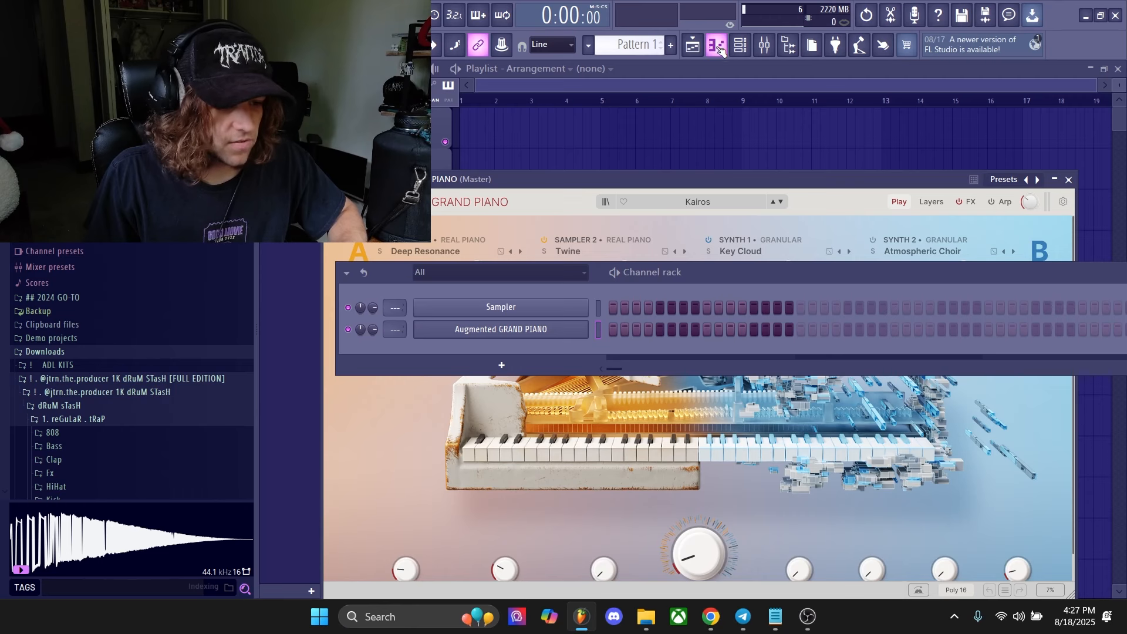
Step: Open the piano roll for the Augmented GRAND PIANO channel and stack a one-bar chord from C7 and E7 upward in bar 1
left_click(695, 85)
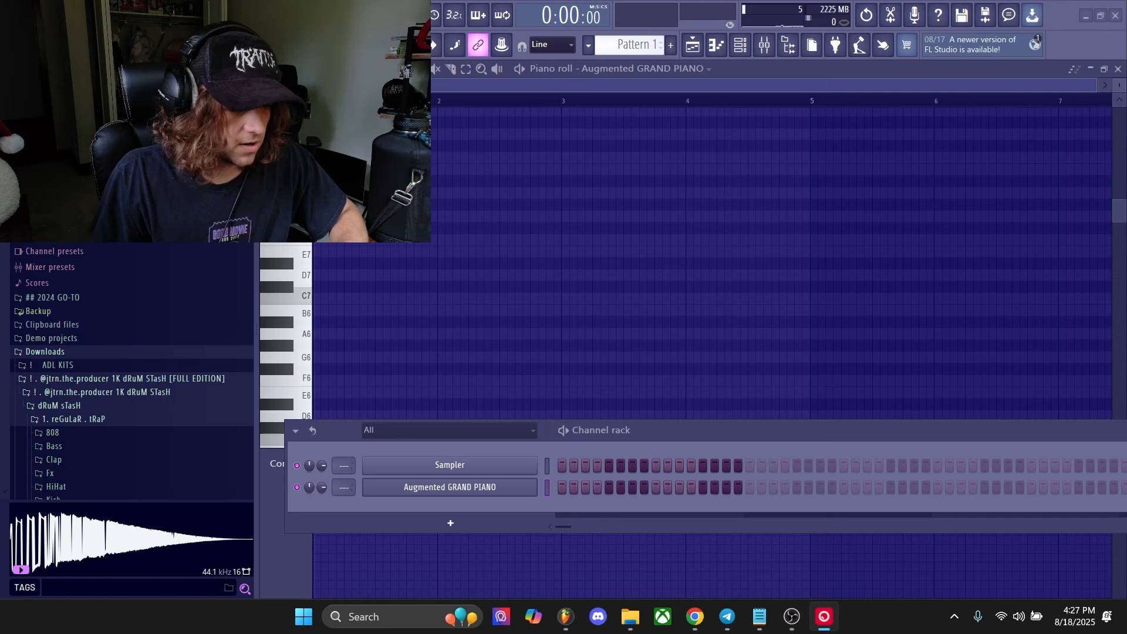
left_click(433, 186)
left_click(425, 298)
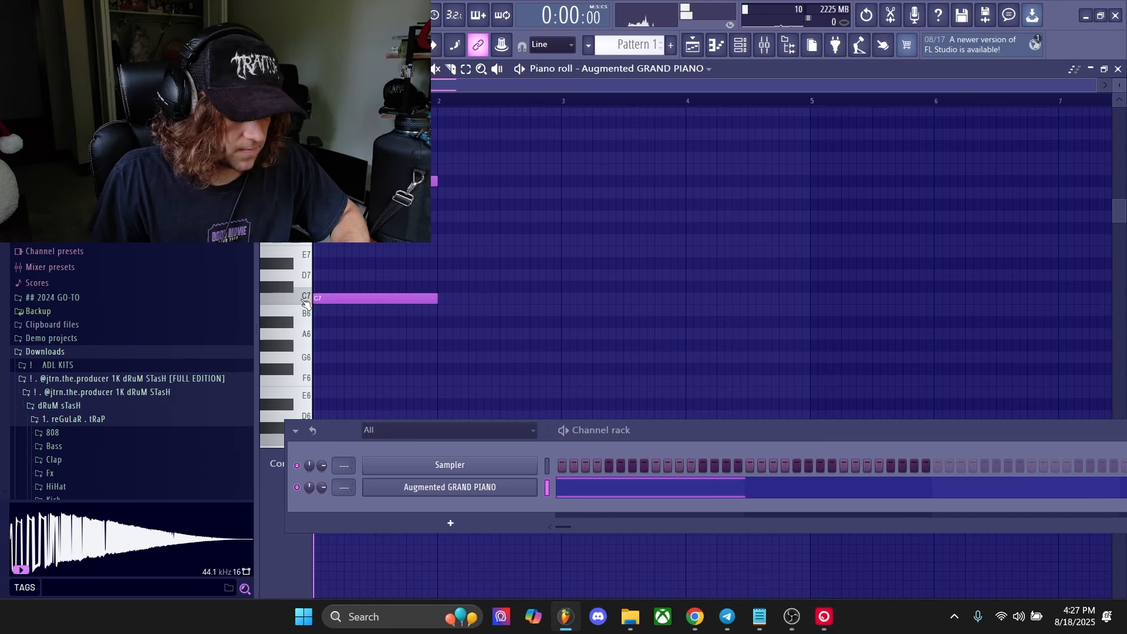
left_click(356, 256)
key("space")
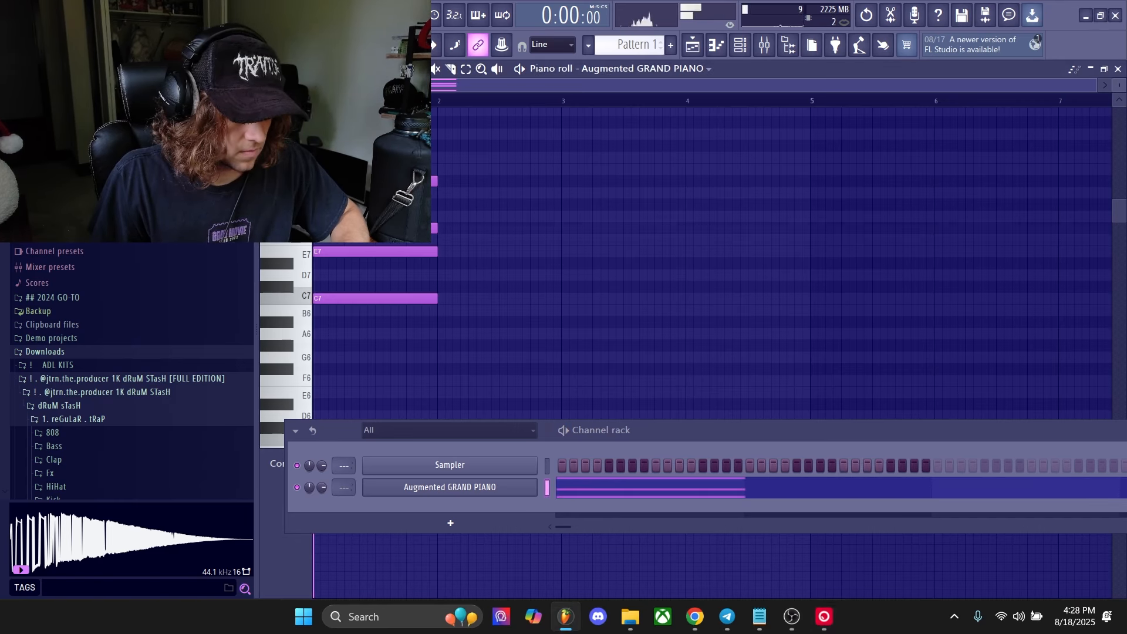
key("space")
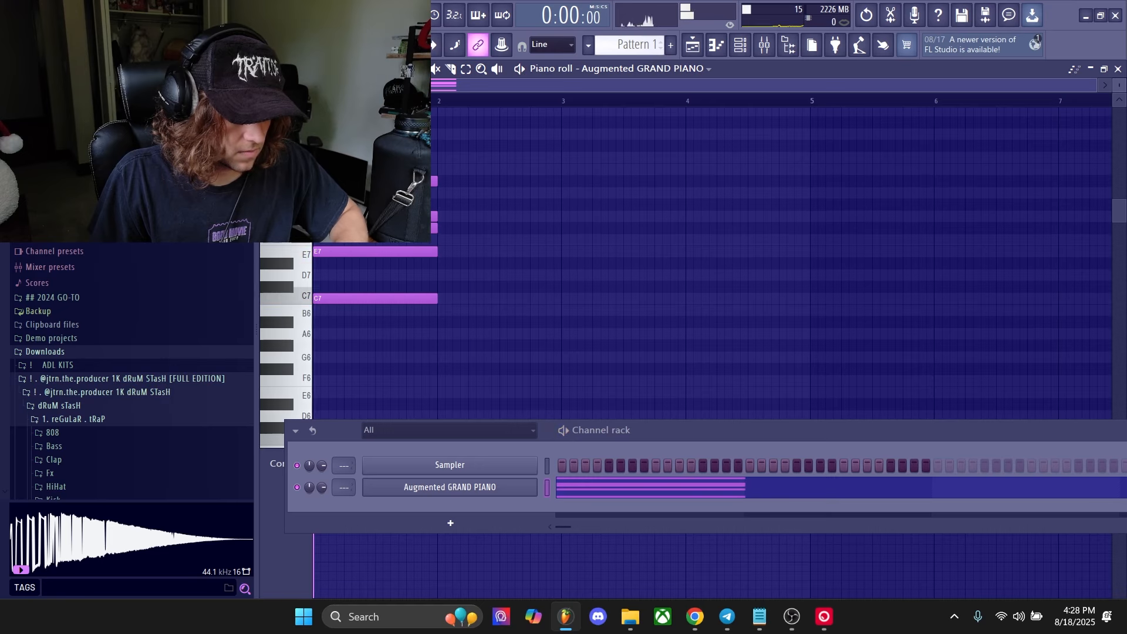
Step: Transpose the whole chord down one octave, semitone by semitone, so its lowest note is C6
key("shift+Down")
key("shift+Down")
key("shift+Down")
key("shift+Down")
key("shift+Down")
key("shift+Down")
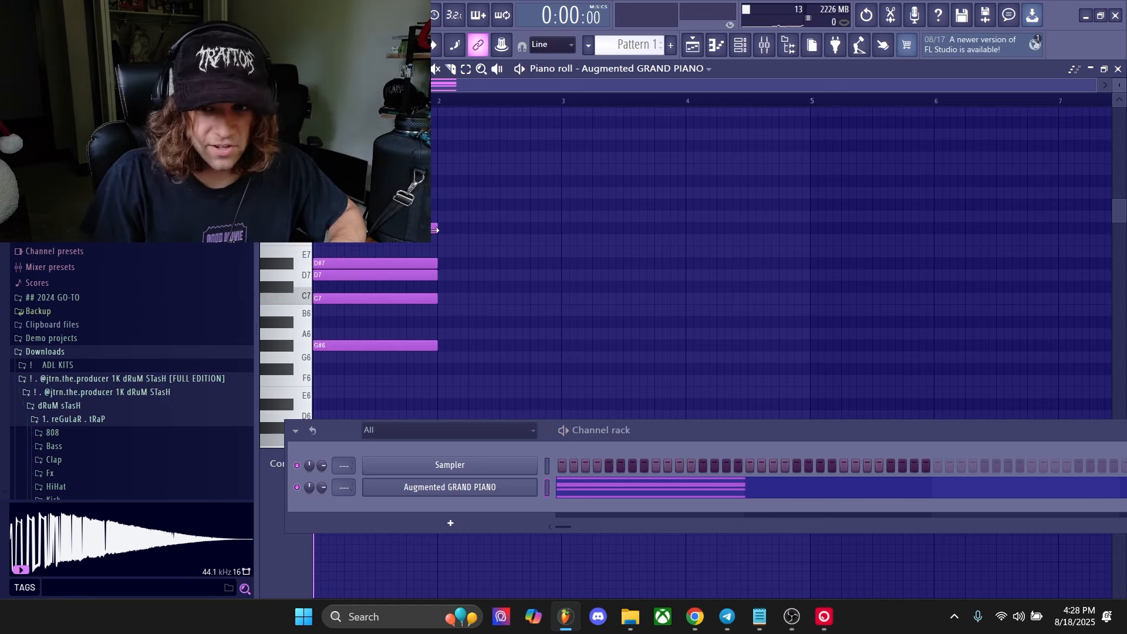
key("shift+Down")
key("shift+Down")
key("shift+Down")
key("shift+Down")
key("shift+Down")
key("shift+Down")
scroll(437, 236, "down", 4)
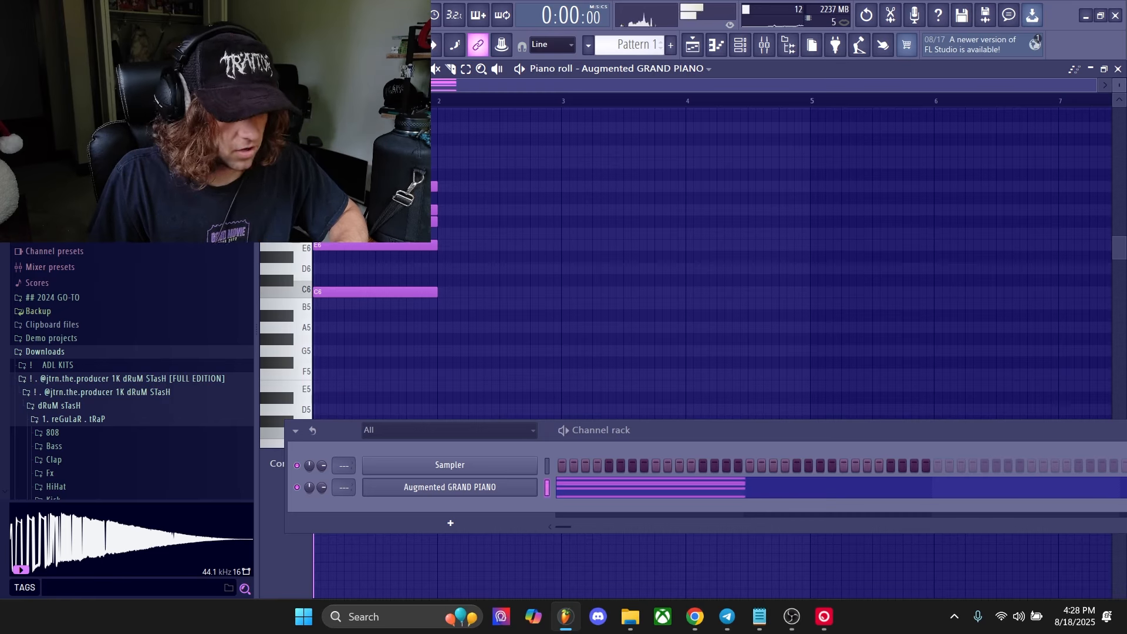
Step: Replace the chord's lowest note C6 with a one-bar B5 note at the start of bar 1
left_click(329, 300)
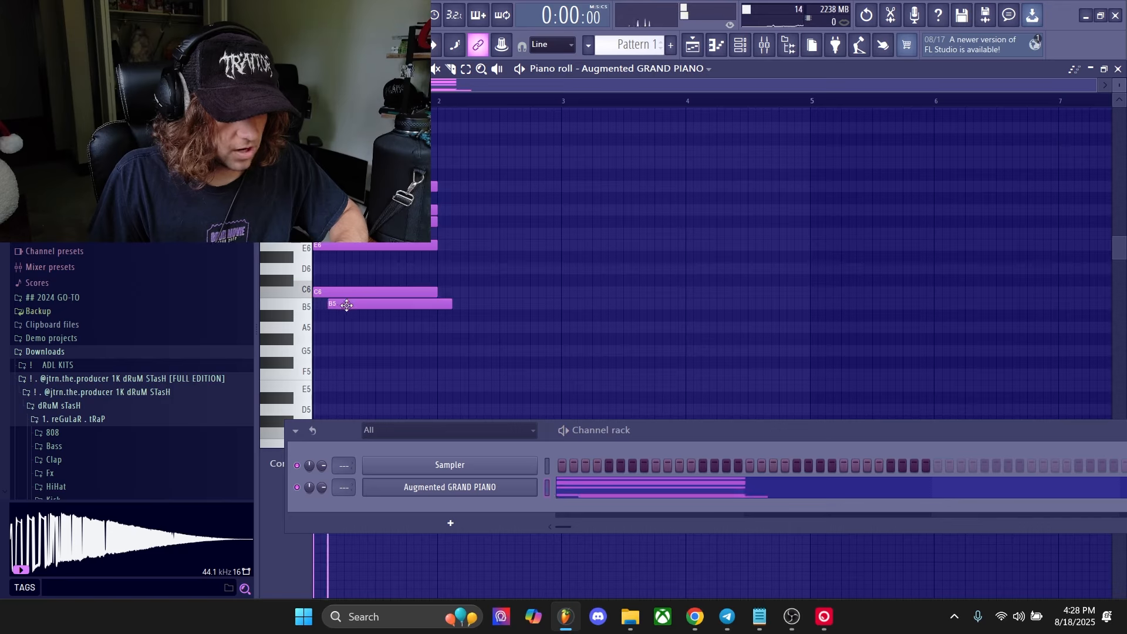
right_click(346, 304)
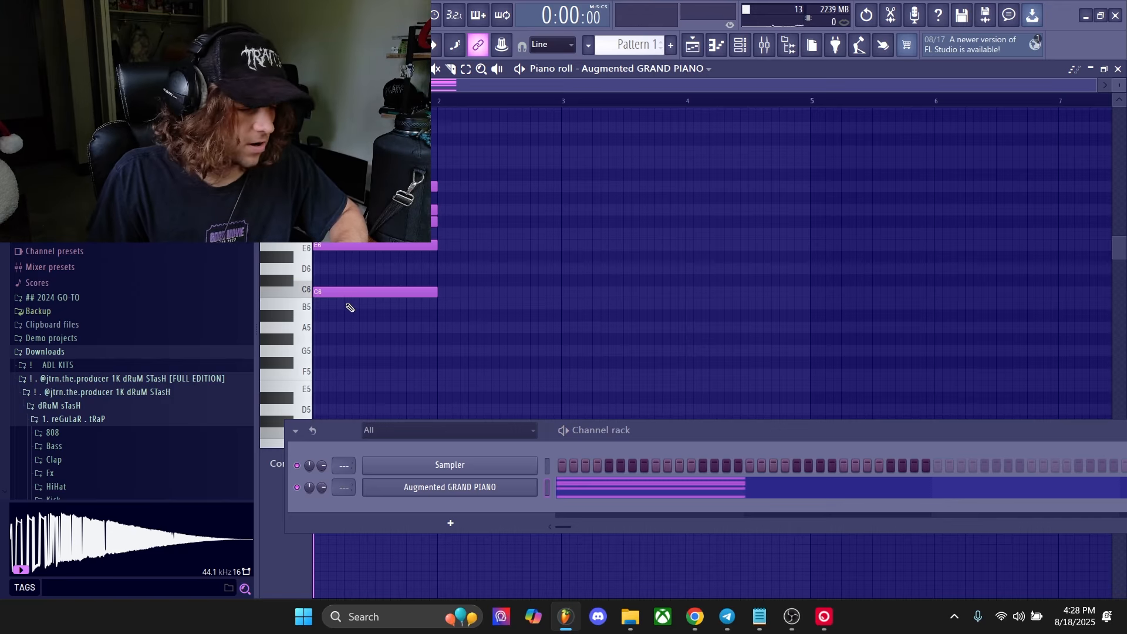
left_click(350, 305)
right_click(347, 293)
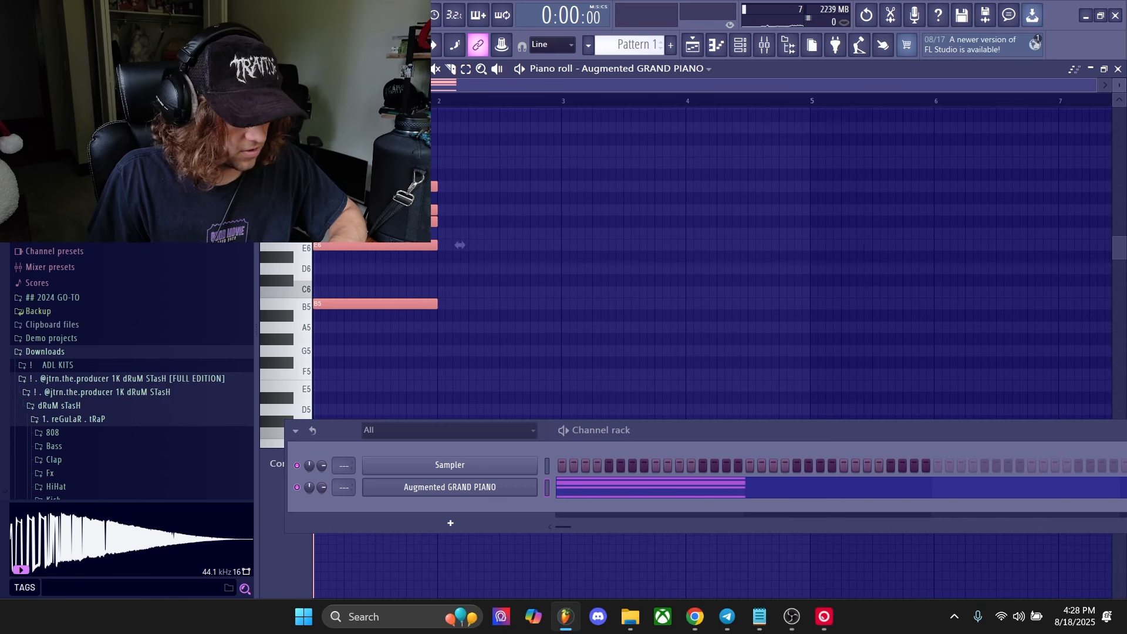
Step: Strum the chord with the Strumizer, adjusting the start time strength while preserving note ends, and preview it before accepting
key("alt+s")
left_click(669, 230)
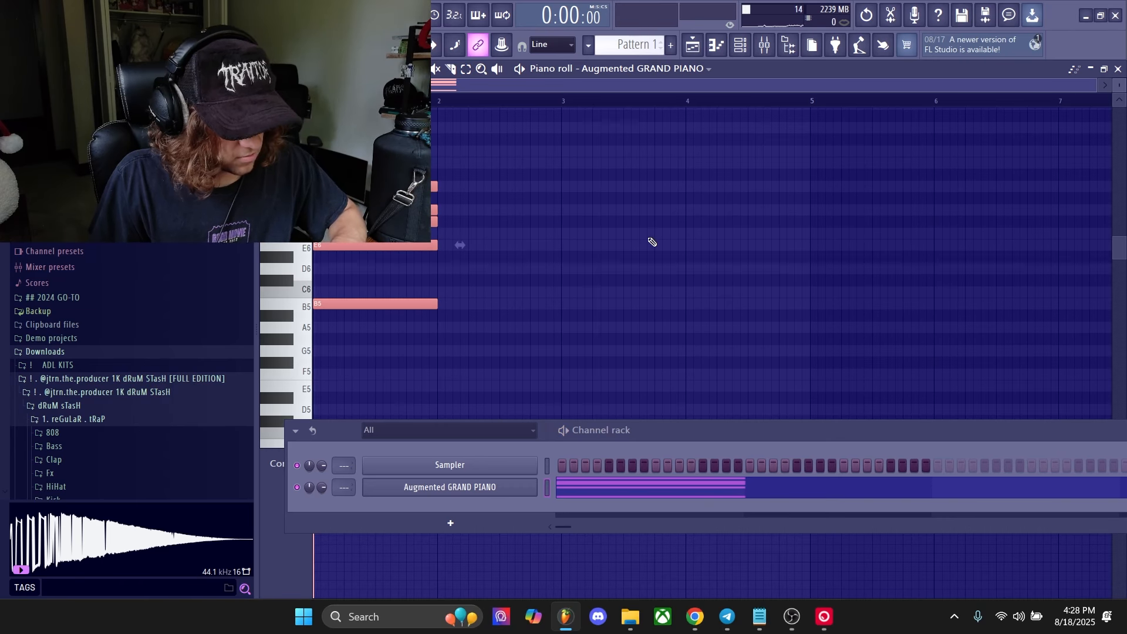
key("alt+s")
left_click_drag(516, 286, 516, 337)
key("space")
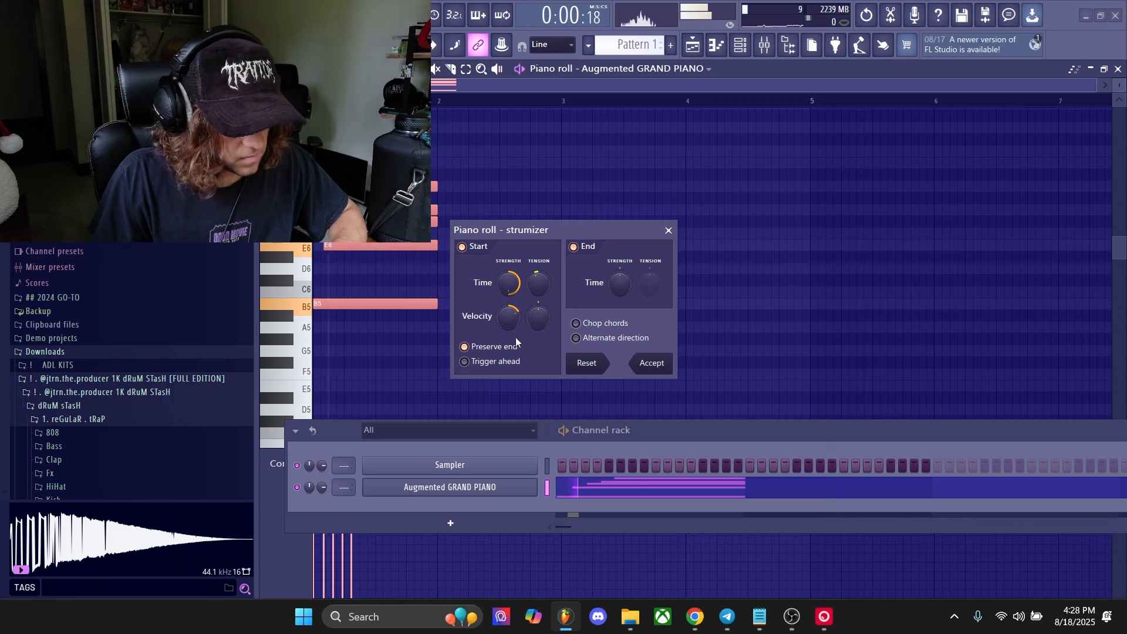
left_click(649, 371)
Step: Duplicate the strummed chord after itself and nudge the copy slightly earlier to line up with bar 2
key("ctrl+b")
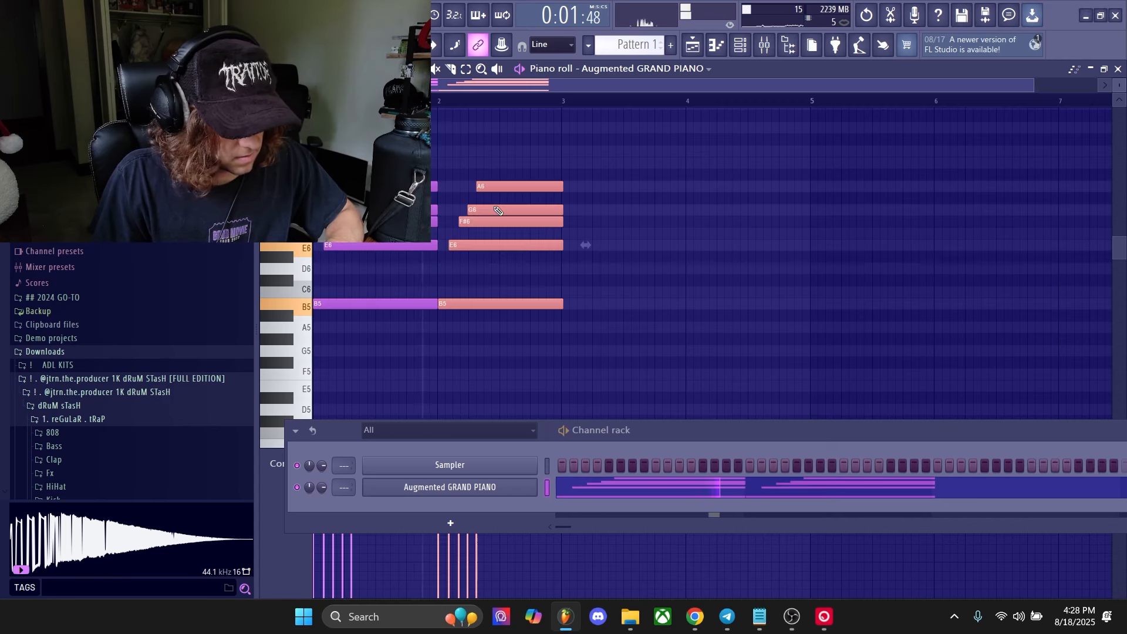
scroll(423, 327, "up", 6)
key("space")
scroll(531, 313, "up", 4)
scroll(535, 304, "down", 1)
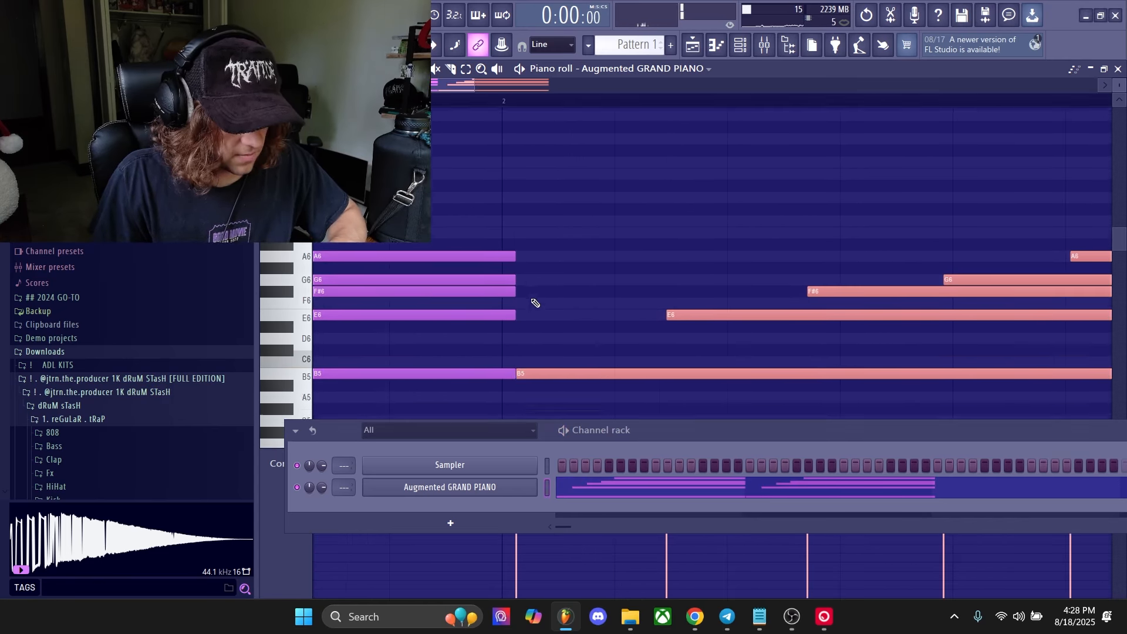
scroll(535, 304, "down", 1)
left_click_drag(529, 338, 515, 340)
scroll(474, 320, "down", 6)
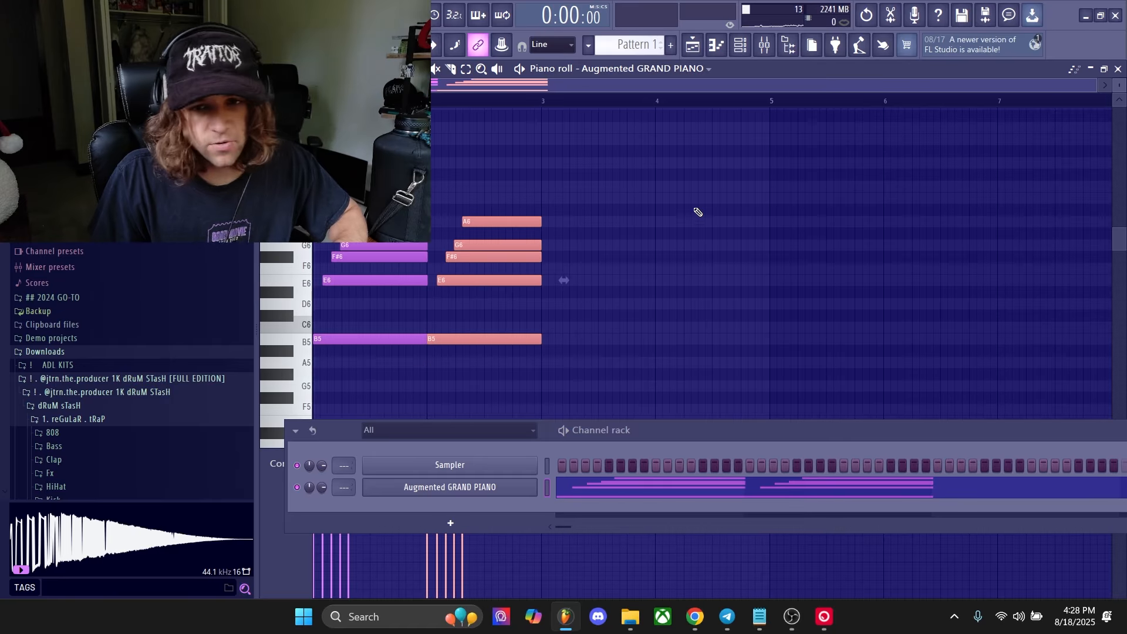
left_click(696, 211)
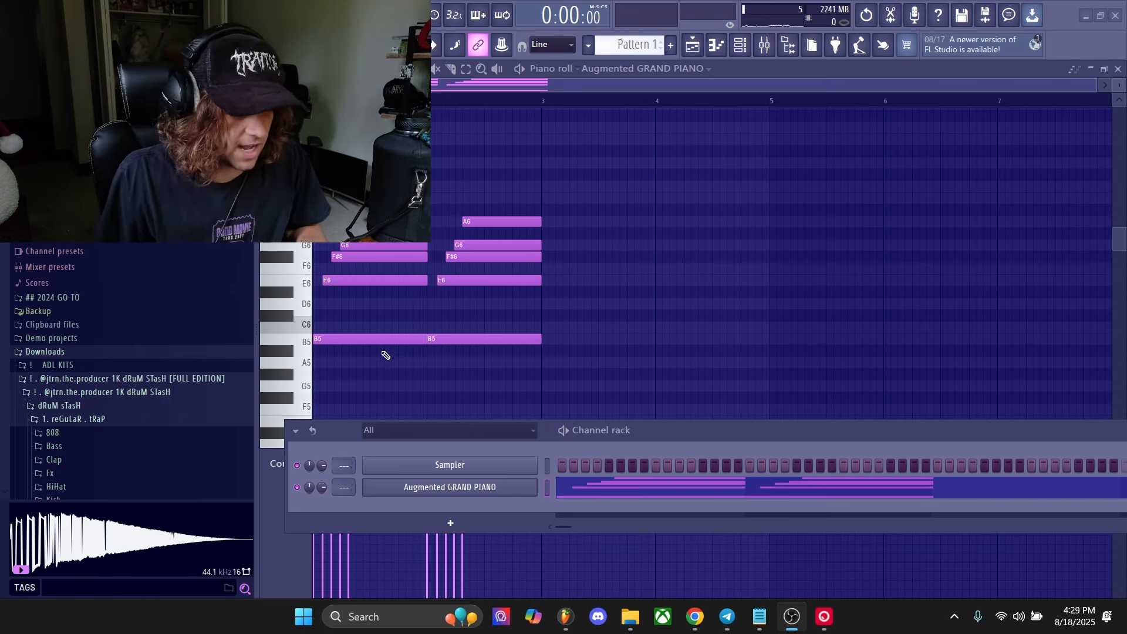
Step: Delete both strummed chords and draw a three-beat B4 root note at the start of bar 1
right_click(416, 281)
right_click(465, 223)
right_click(425, 339)
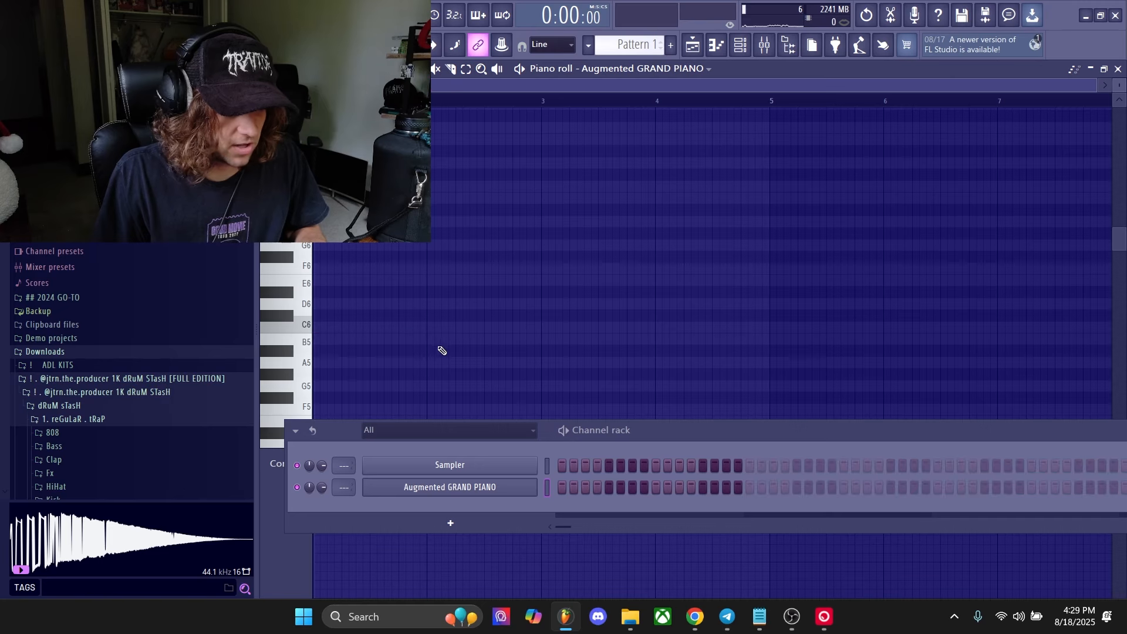
scroll(410, 305, "down", 3)
scroll(375, 270, "up", 2)
left_click(341, 304)
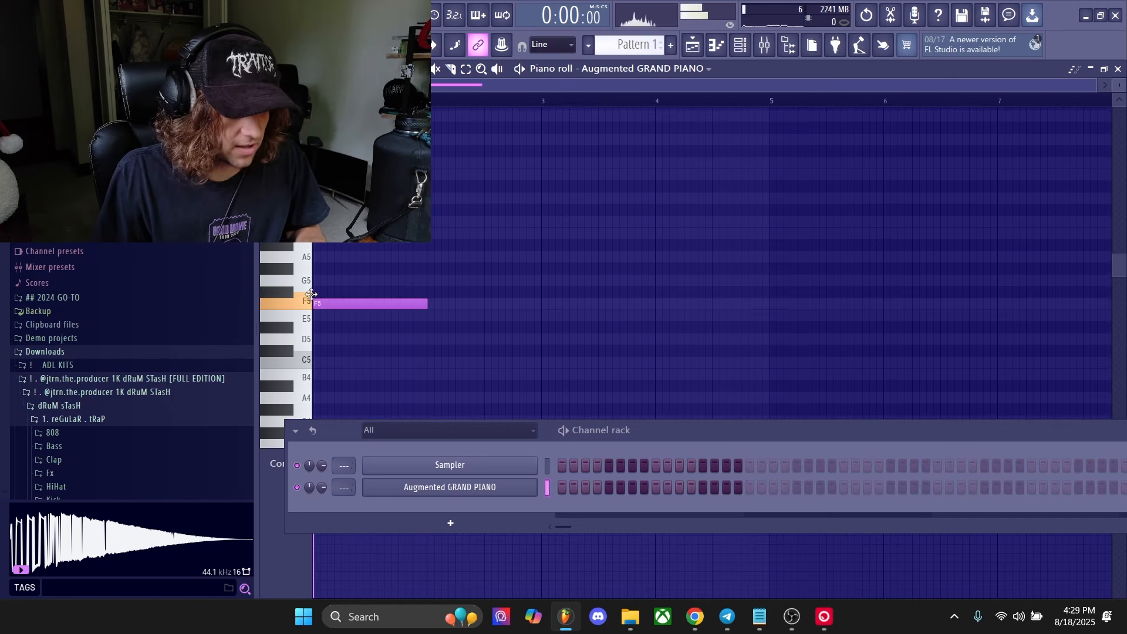
left_click(369, 316)
left_click_drag(401, 383, 395, 383)
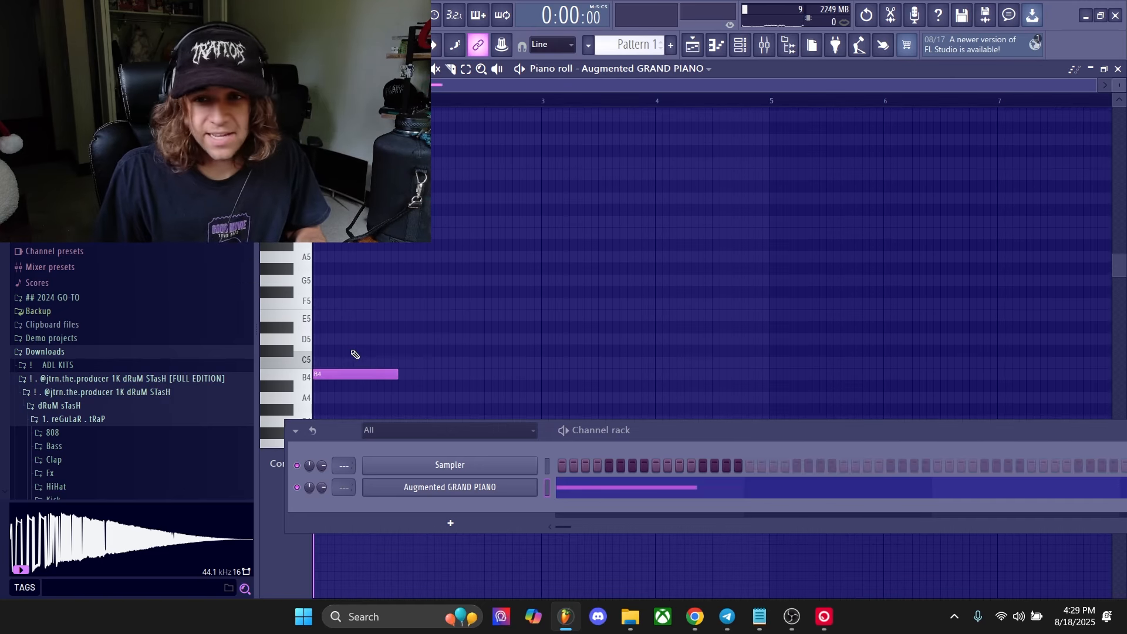
Step: Add a second three-beat note directly after the B4 root and raise it five semitones to E5
scroll(326, 358, "up", 3)
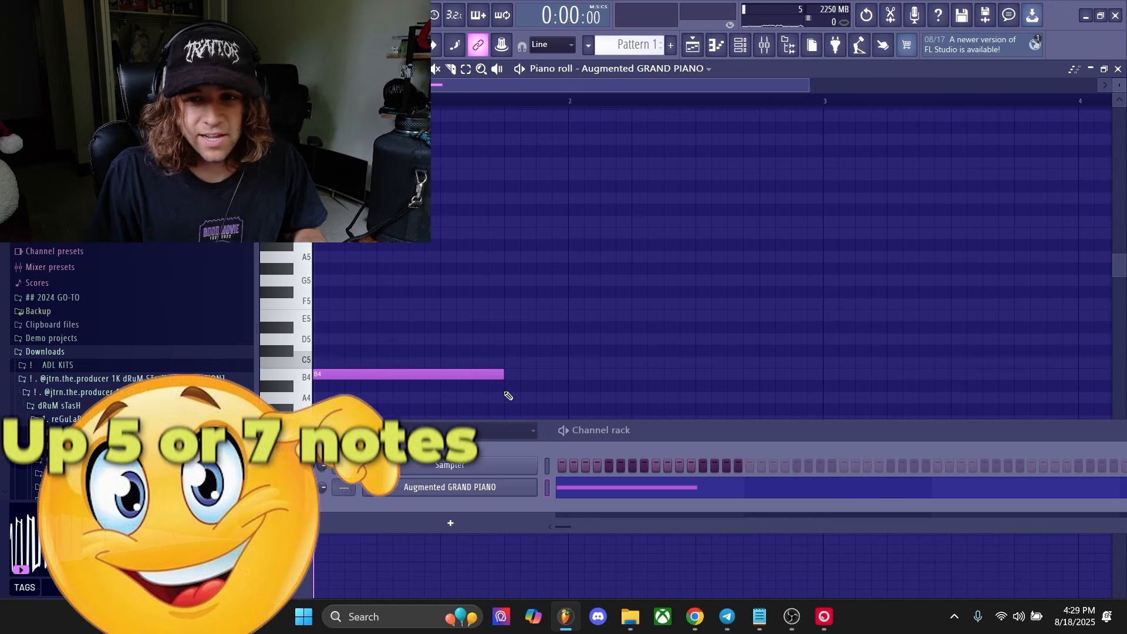
key("space")
key("space")
left_click(509, 379)
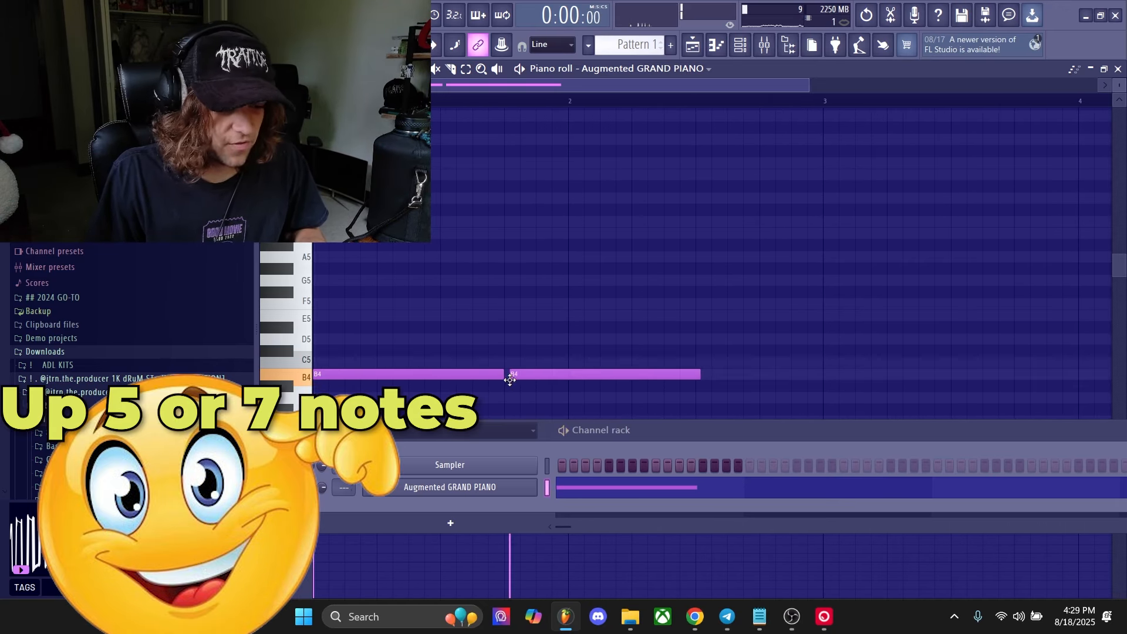
scroll(511, 388, "up", 2)
scroll(510, 392, "down", 4)
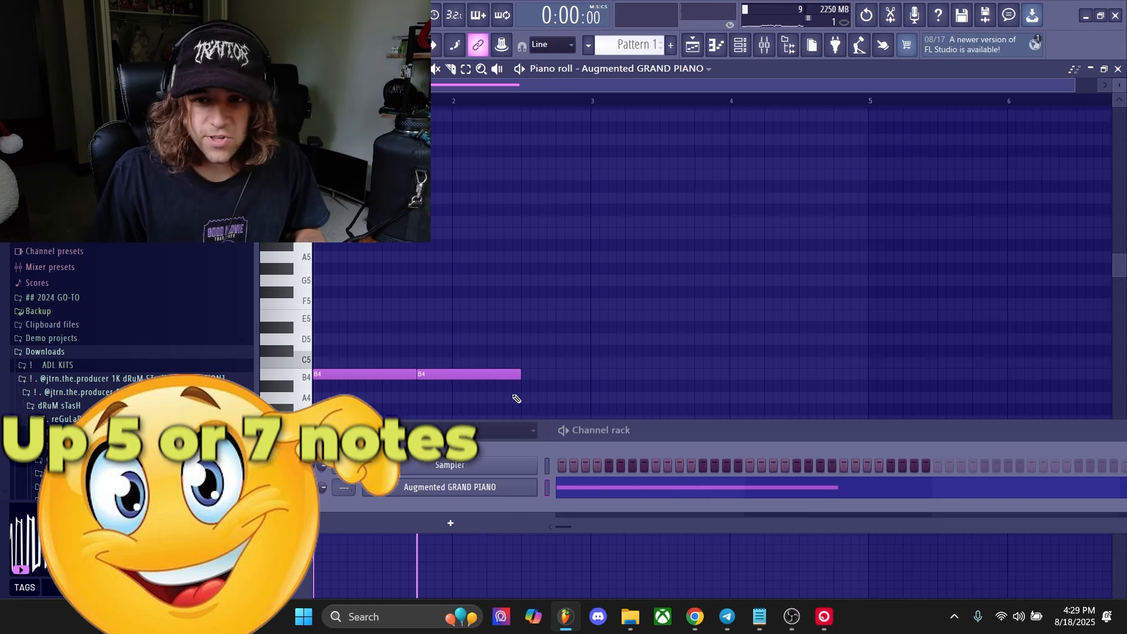
left_click_drag(490, 317, 484, 443, "ctrl")
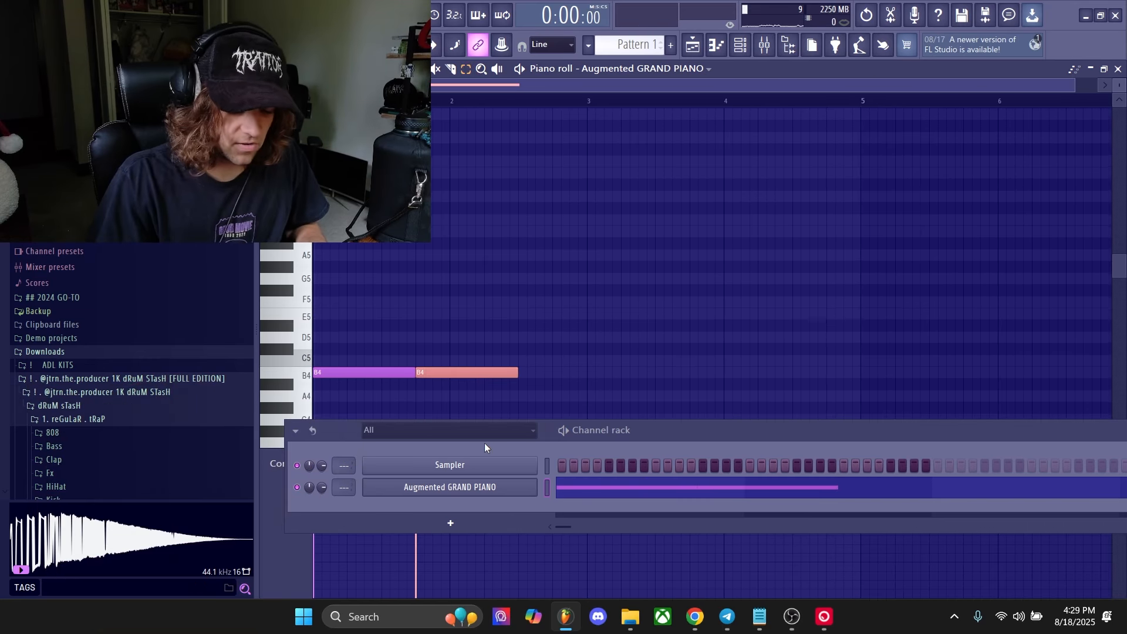
Step: Stack D#5, F#5 and A#5 over the B4 root with the same length and play the chord back
left_click(349, 337)
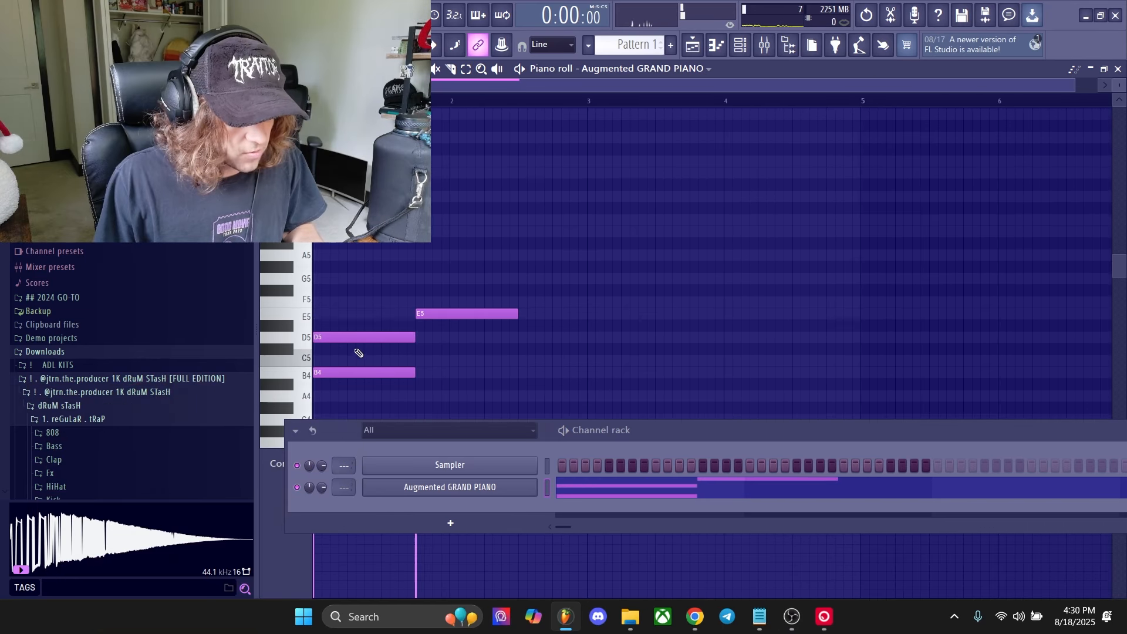
mouse_move(349, 337)
left_mouse_down()
mouse_move(349, 325)
mouse_move(352, 372)
mouse_move(355, 253)
mouse_move(332, 245)
left_mouse_up()
key("space")
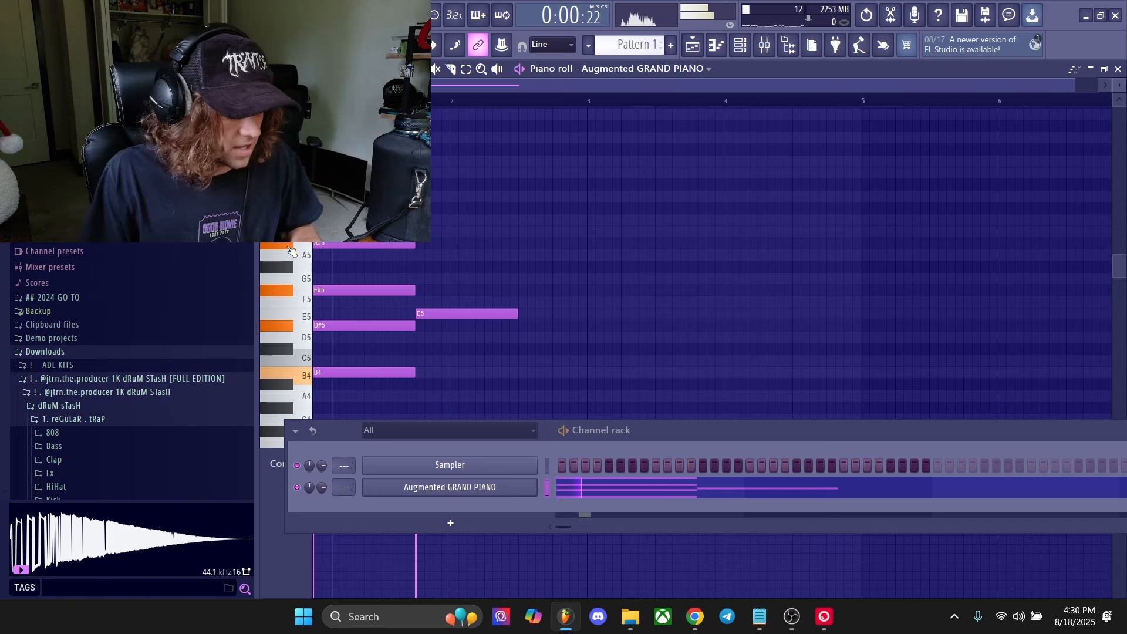
key("space")
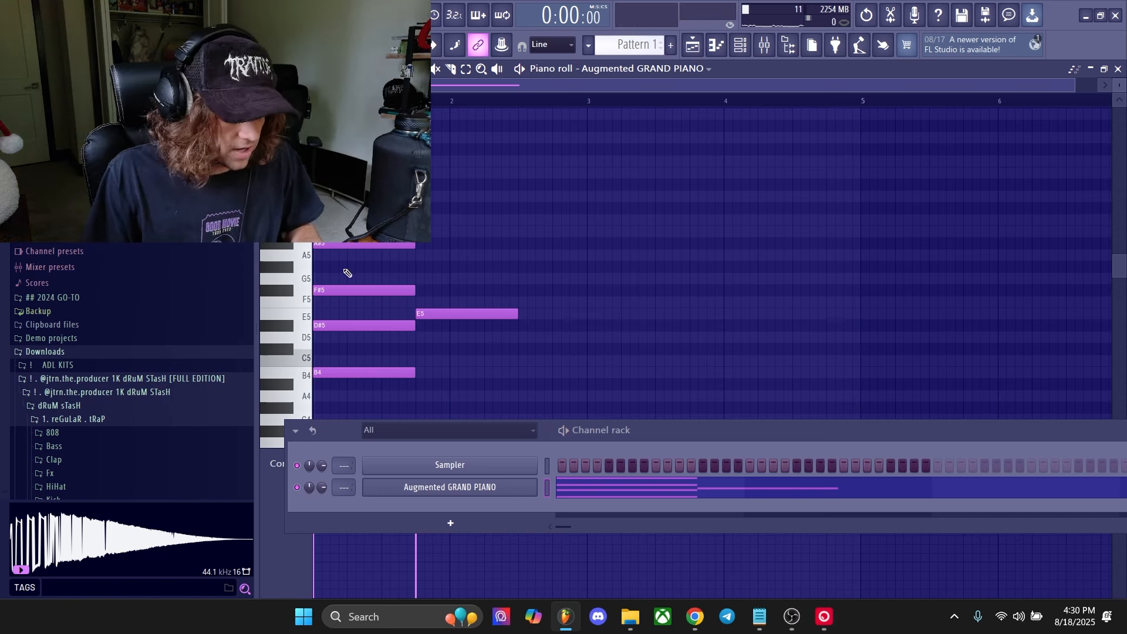
Step: Mark the semitones between the upper chord notes with temporary notes such as E5 and F5, and erase them
left_click_drag(336, 276, 329, 255)
right_click(332, 255)
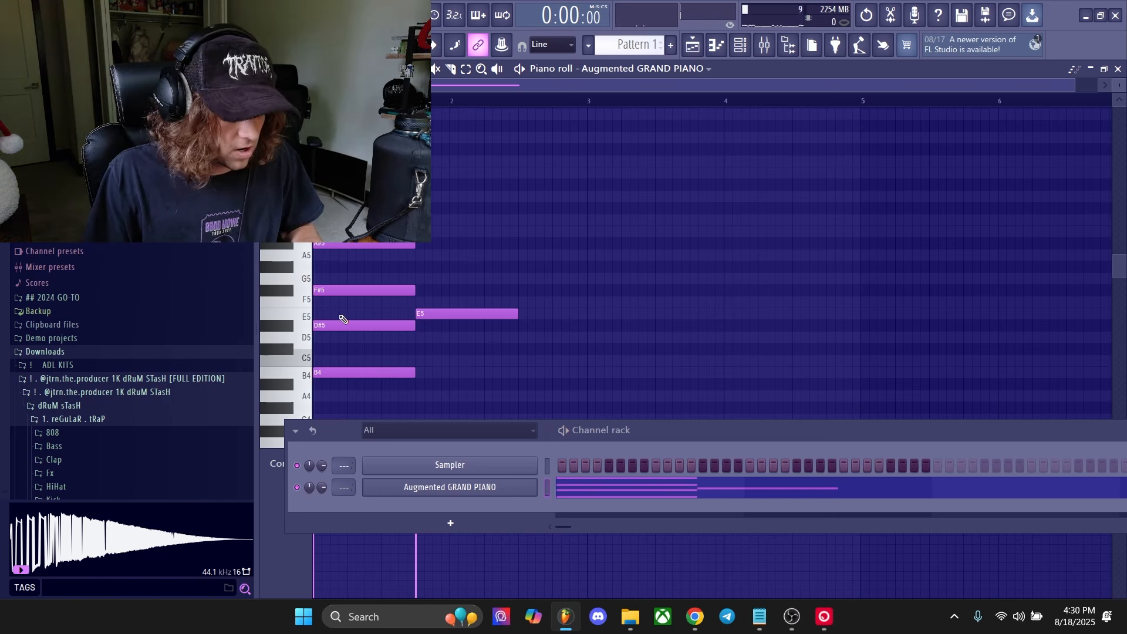
left_click_drag(340, 317, 286, 303)
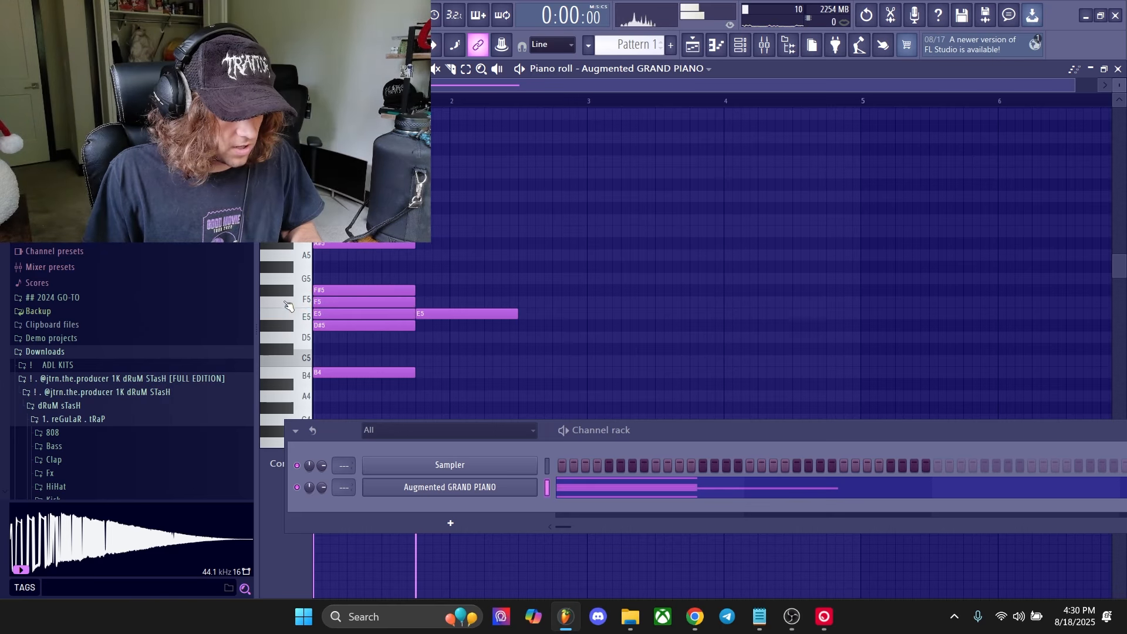
right_click(331, 303)
right_click(334, 313)
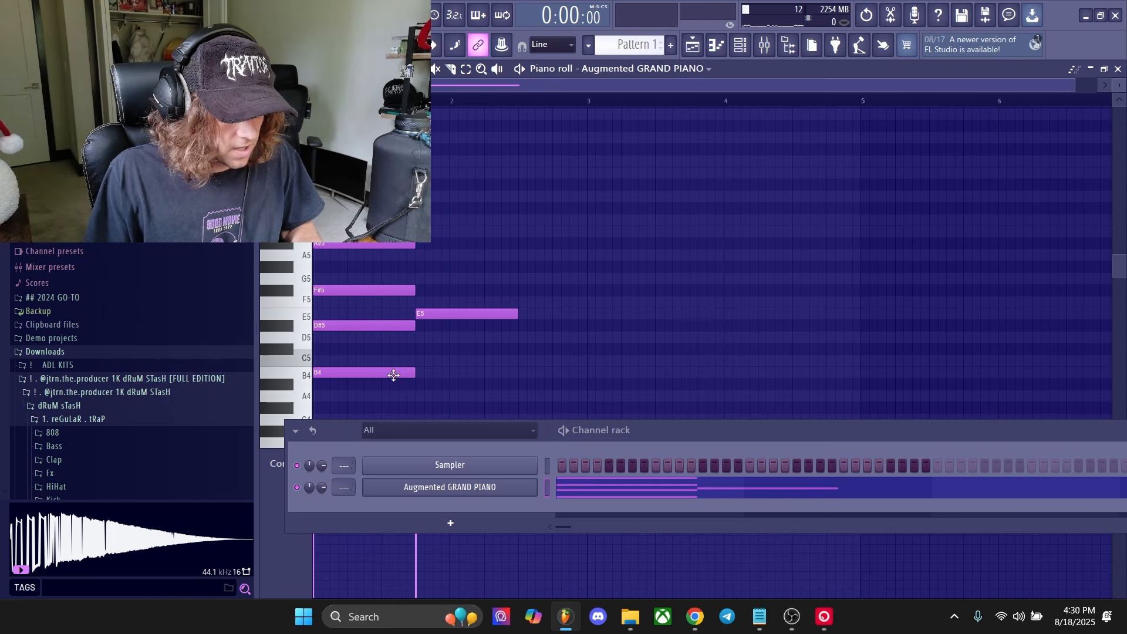
Step: Count the semitones up from B4 with temporary notes on C5, C#5, D5 and above, and erase them
left_click(346, 361)
left_click(342, 349)
left_click(335, 338)
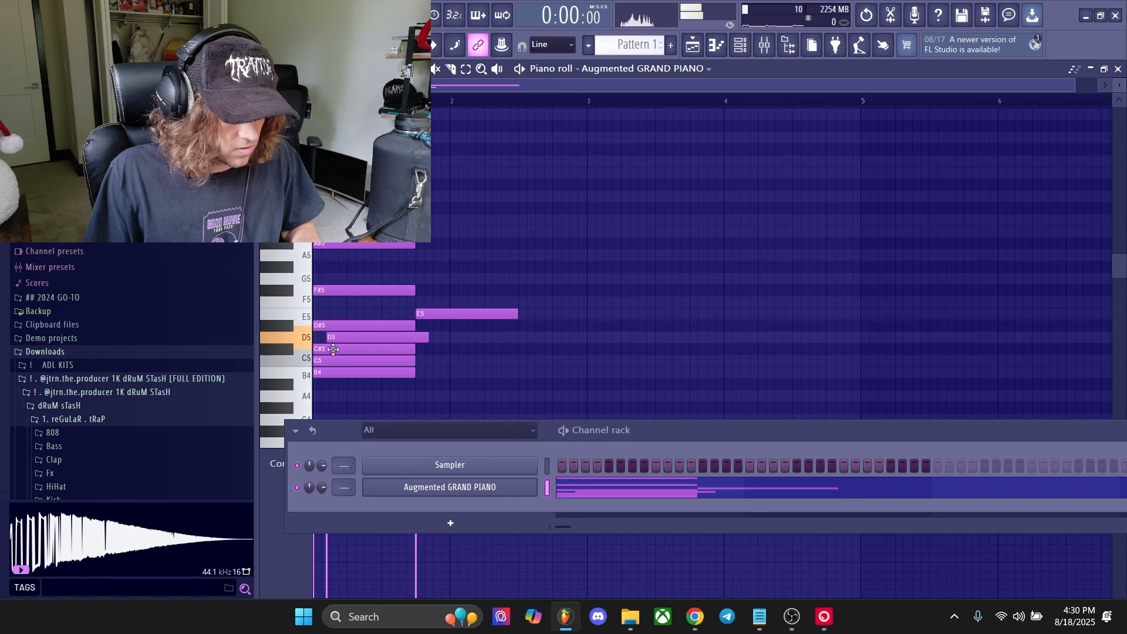
left_click(425, 326)
left_click_drag(482, 325, 481, 310)
right_click(480, 313)
right_click(452, 325)
right_click(424, 337)
right_click(412, 350)
right_click(410, 361)
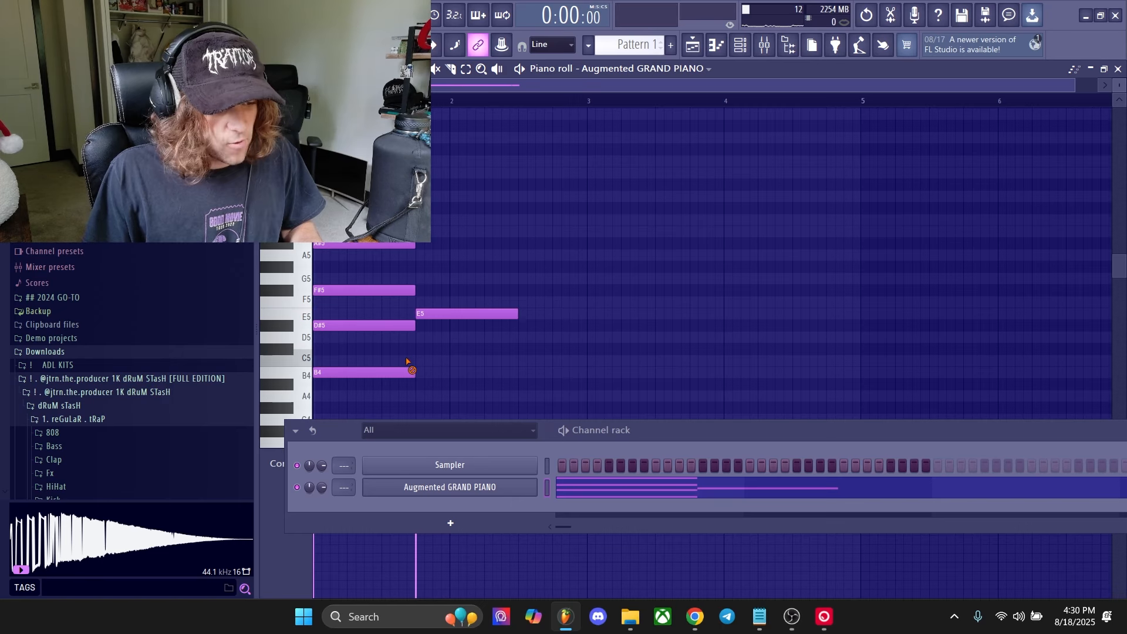
Step: Delete the E5 note following the chord and play back the remaining four-note chord
key("space")
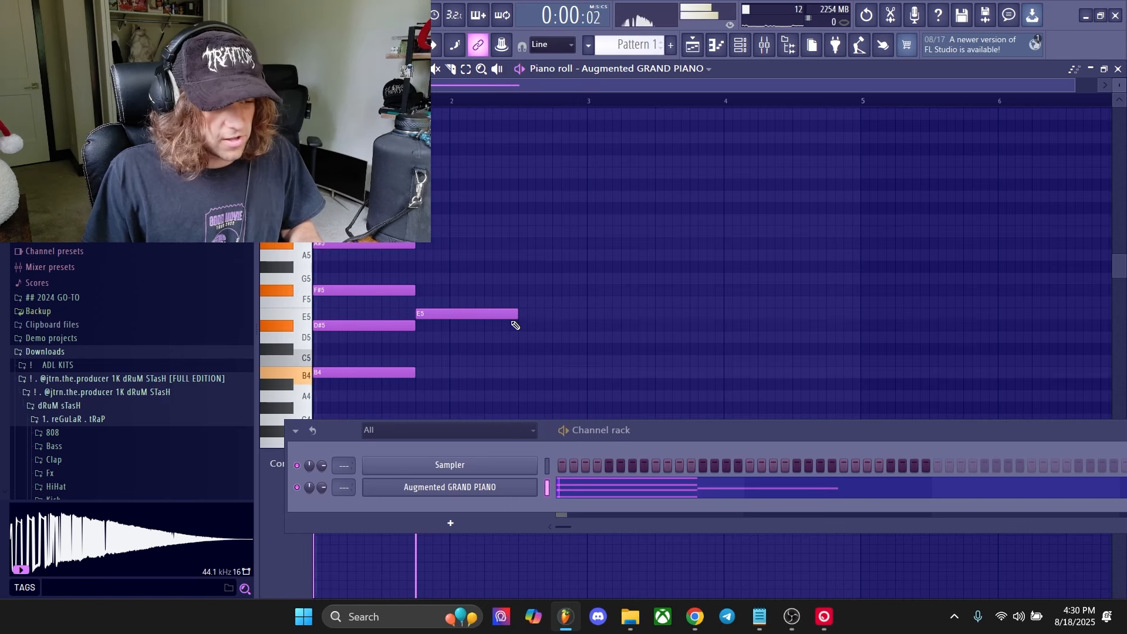
right_click(438, 314)
key("space")
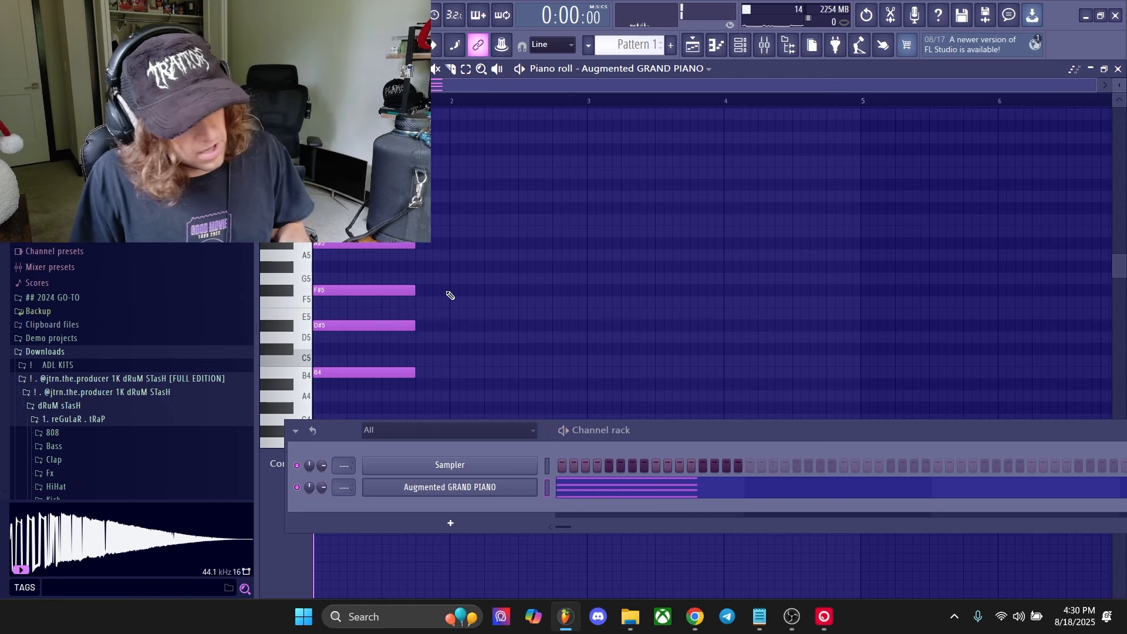
key("space")
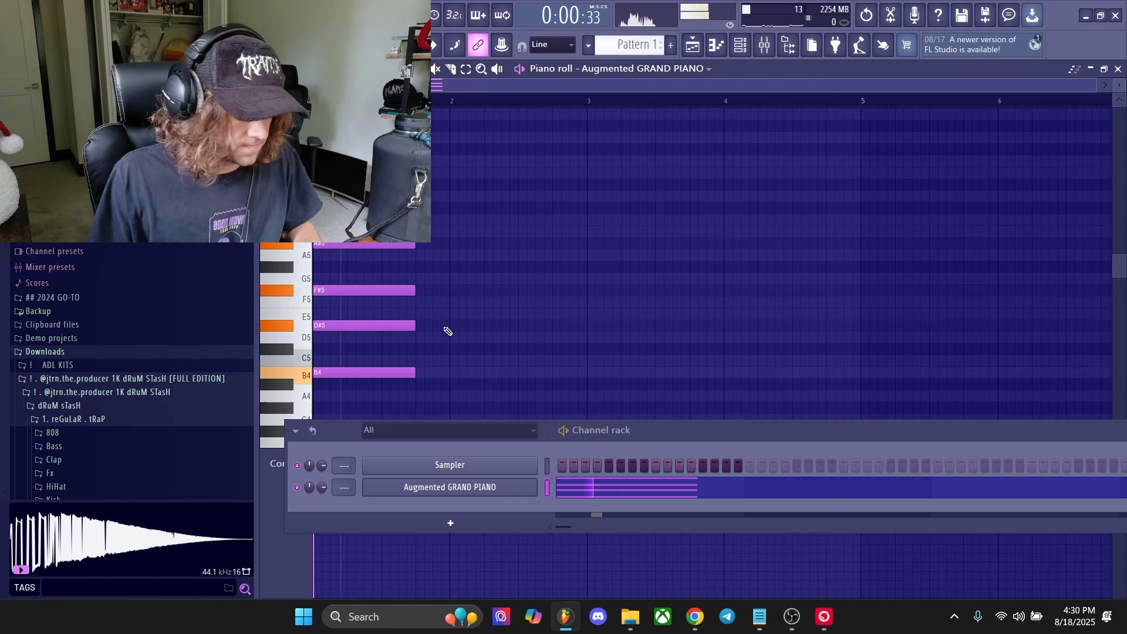
key("space")
Step: Place a short C#5 note at bar 2 and a D#5 note after it, and play the pattern
left_click(428, 360)
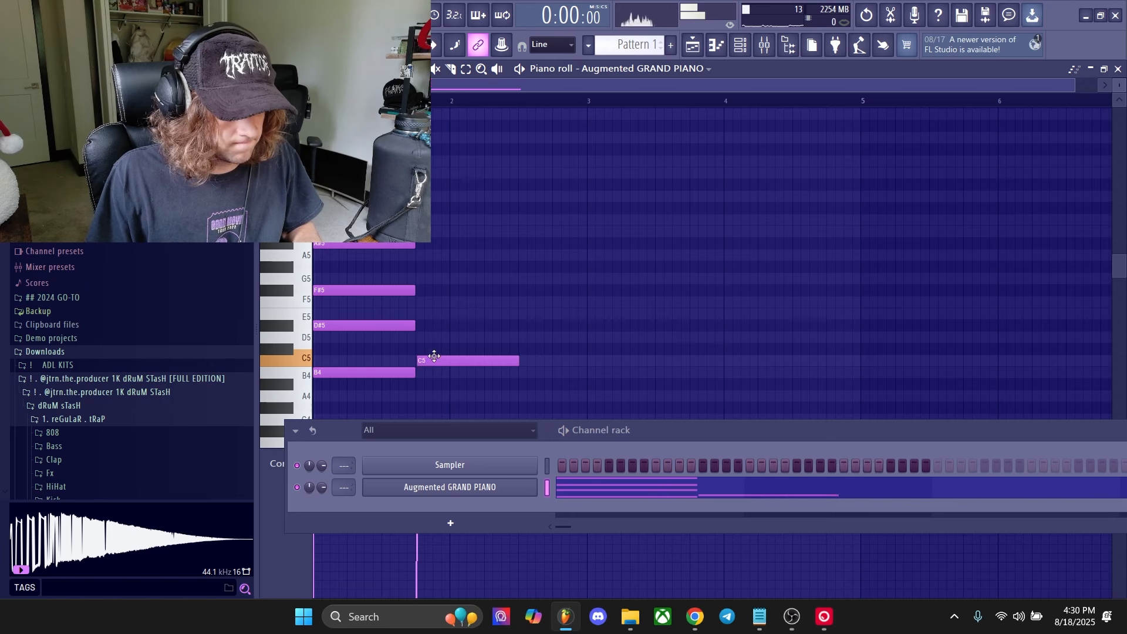
left_click_drag(428, 359, 497, 351)
left_click(522, 326)
key("space")
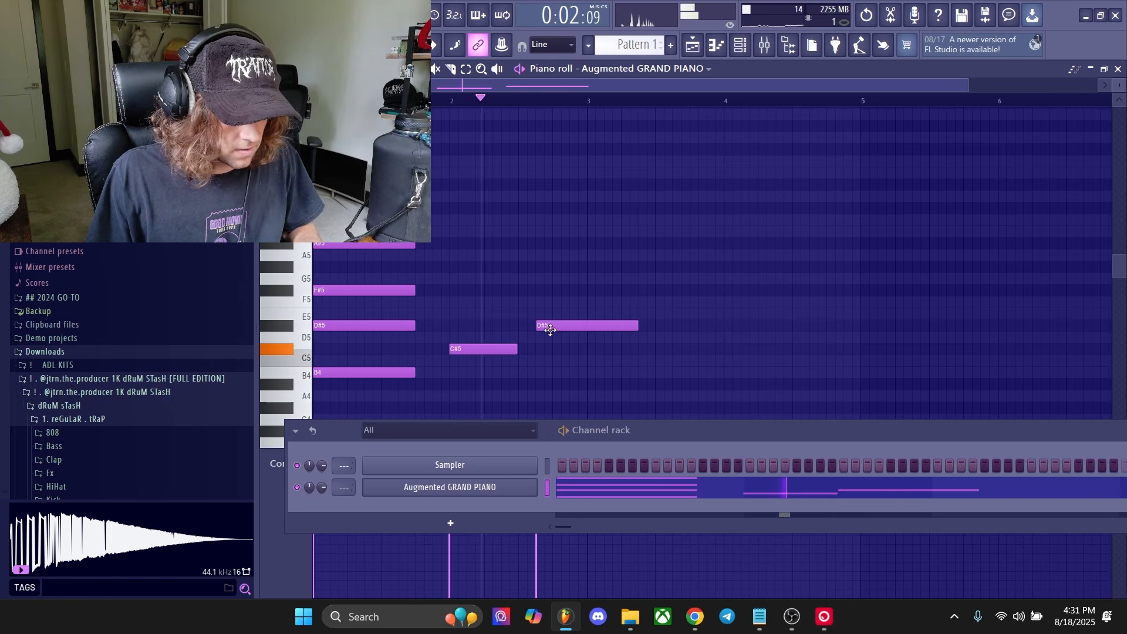
Step: Shift the second-phrase D#5 note slightly later, extend it to bar 4, and play the pattern back
left_click_drag(548, 329, 566, 334)
left_click_drag(652, 329, 706, 329)
scroll(478, 369, "up", 5)
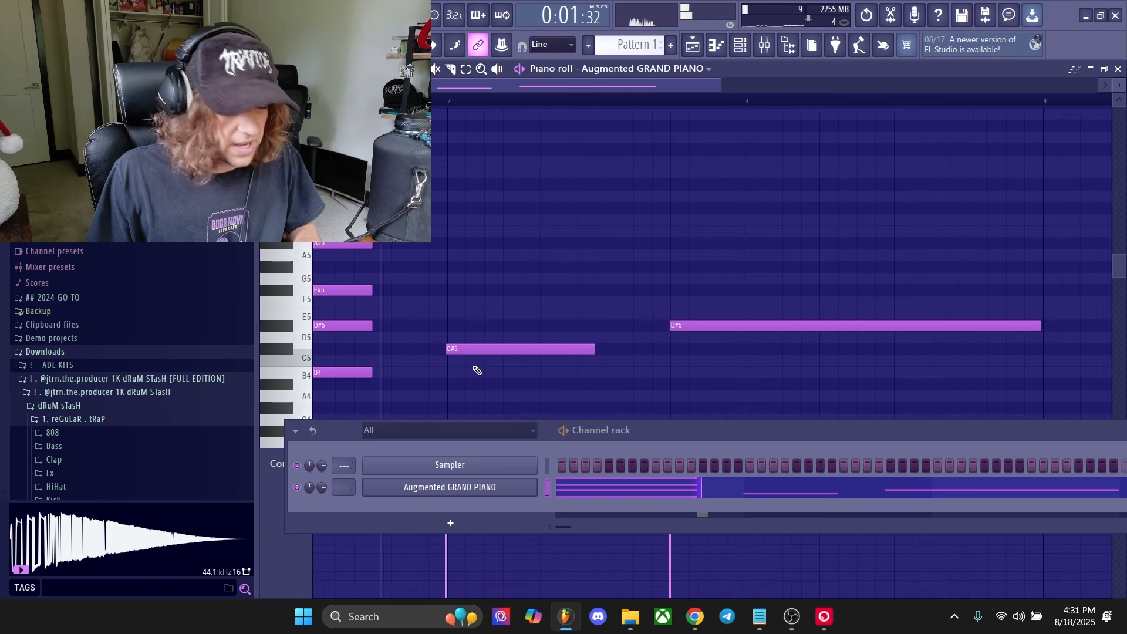
key("space")
scroll(474, 364, "down", 3)
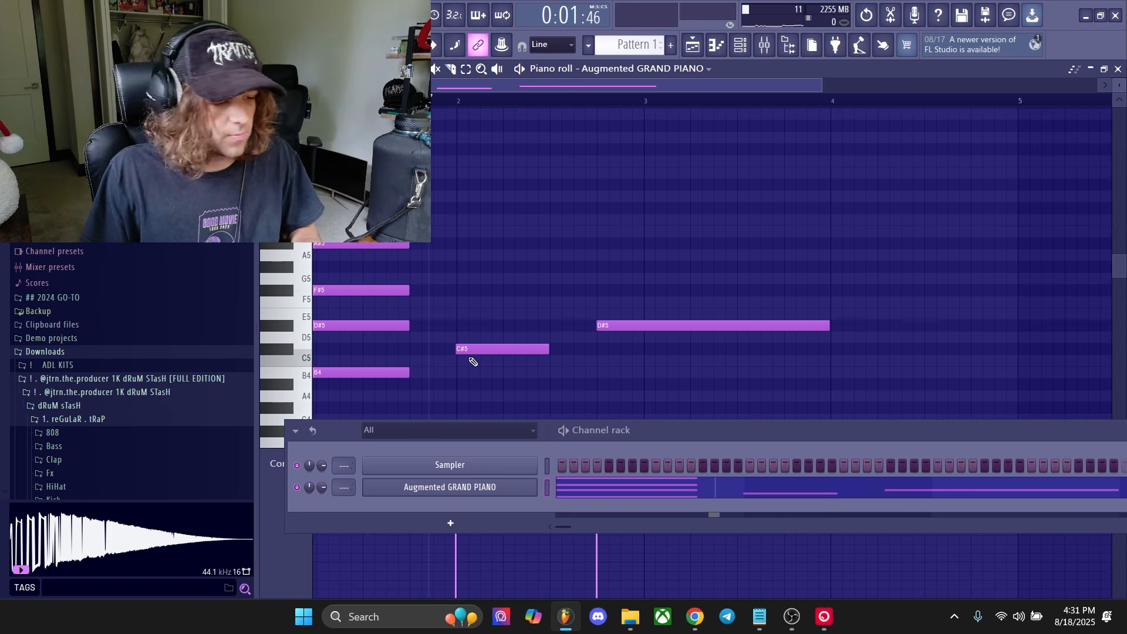
scroll(472, 361, "down", 4)
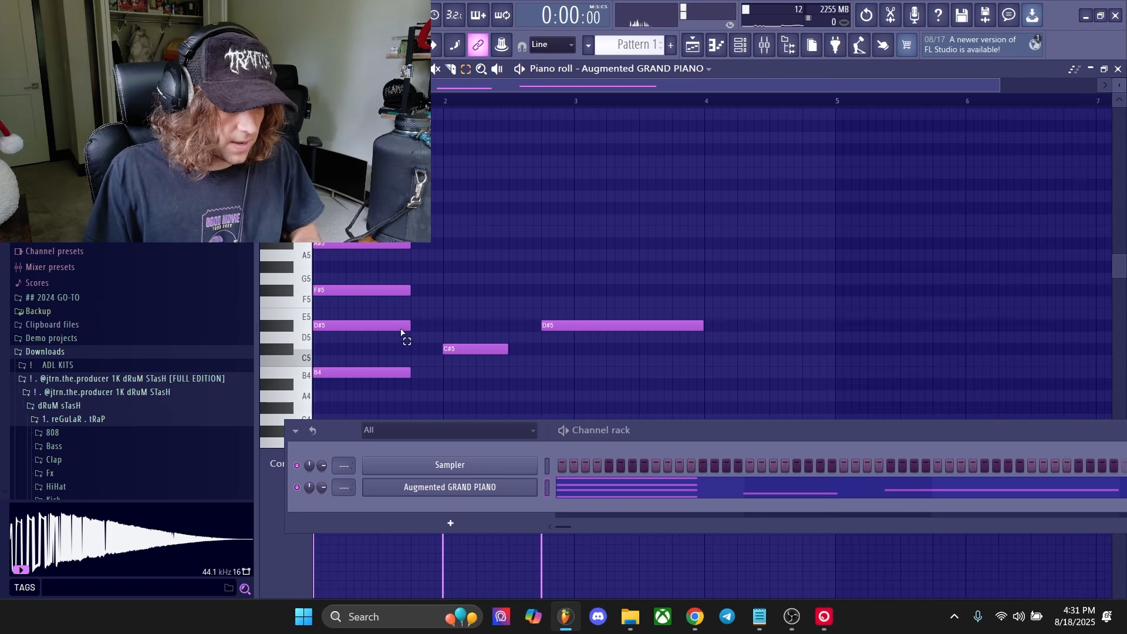
Step: Copy the first chord's D#5, F#5 and A#5 notes to bar 2 above the C#5 note
left_click_drag(401, 332, 434, 284)
key("ctrl+b")
left_click_drag(441, 246, 472, 246)
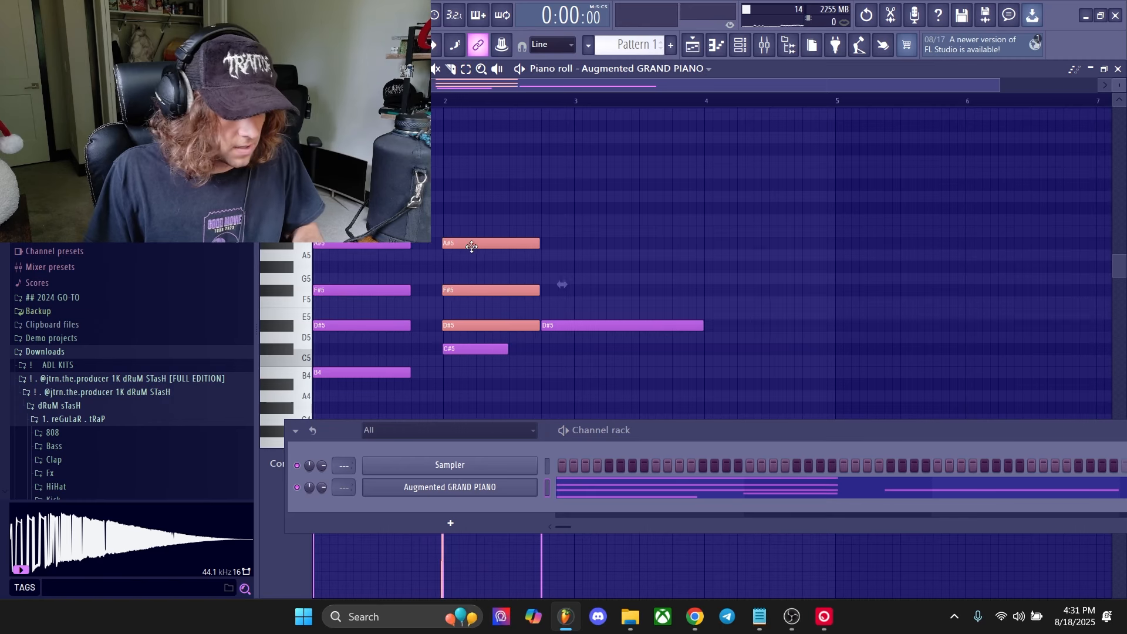
scroll(472, 247, "up", 4)
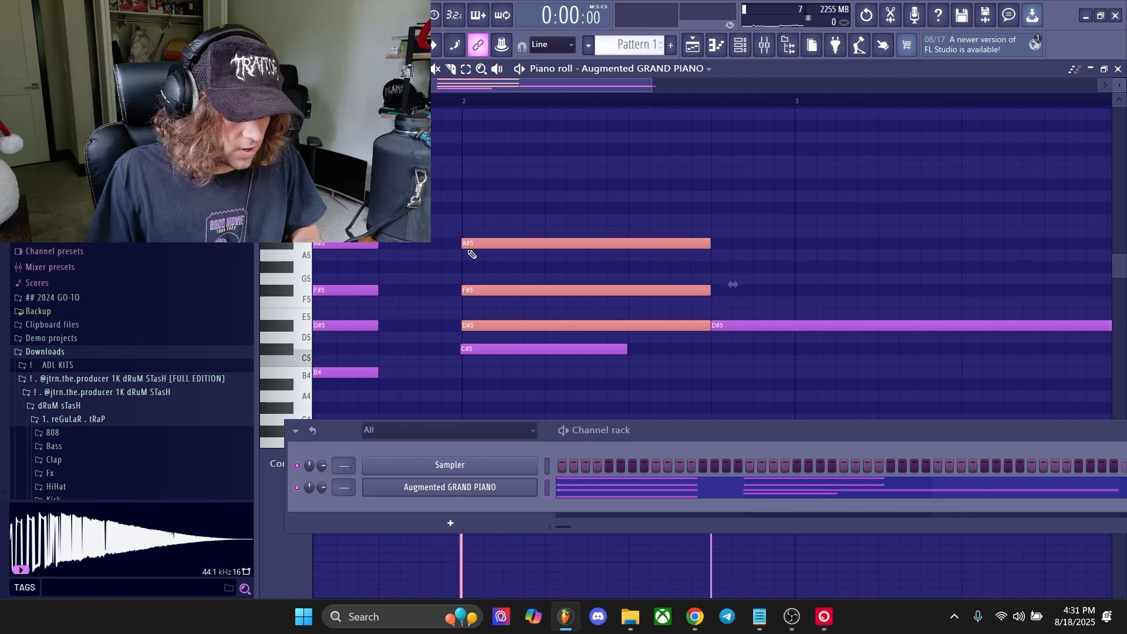
scroll(472, 253, "down", 4)
Step: Try the copied chord notes transposed up five semitones over C#5, and delete them
key("shift+Up")
key("shift+Up")
key("shift+Up")
key("shift+Up")
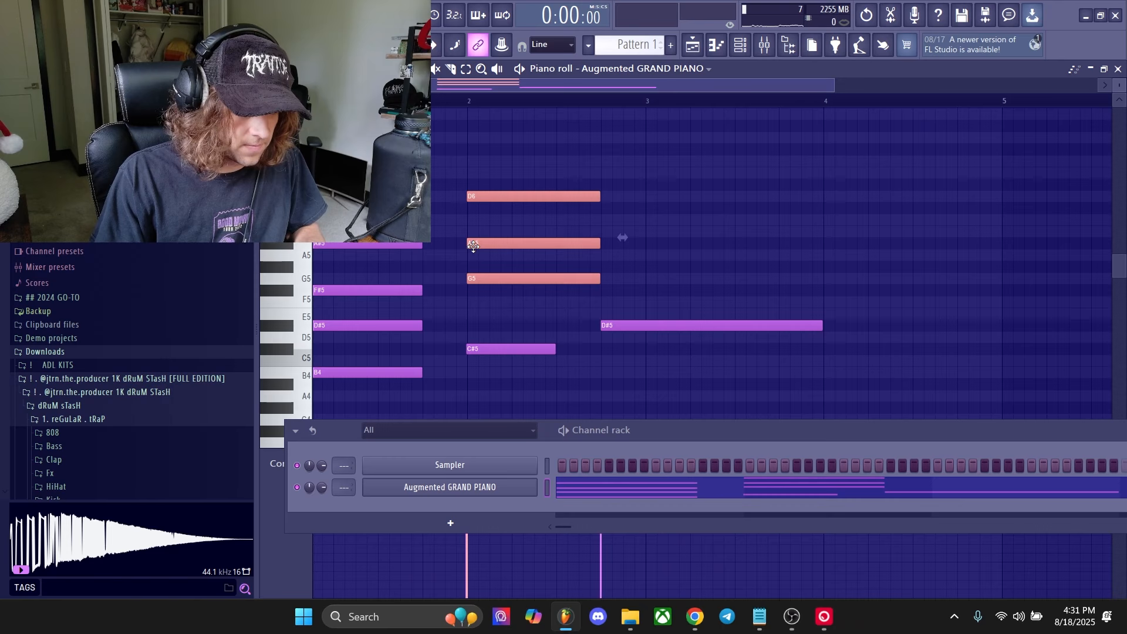
key("shift+Up")
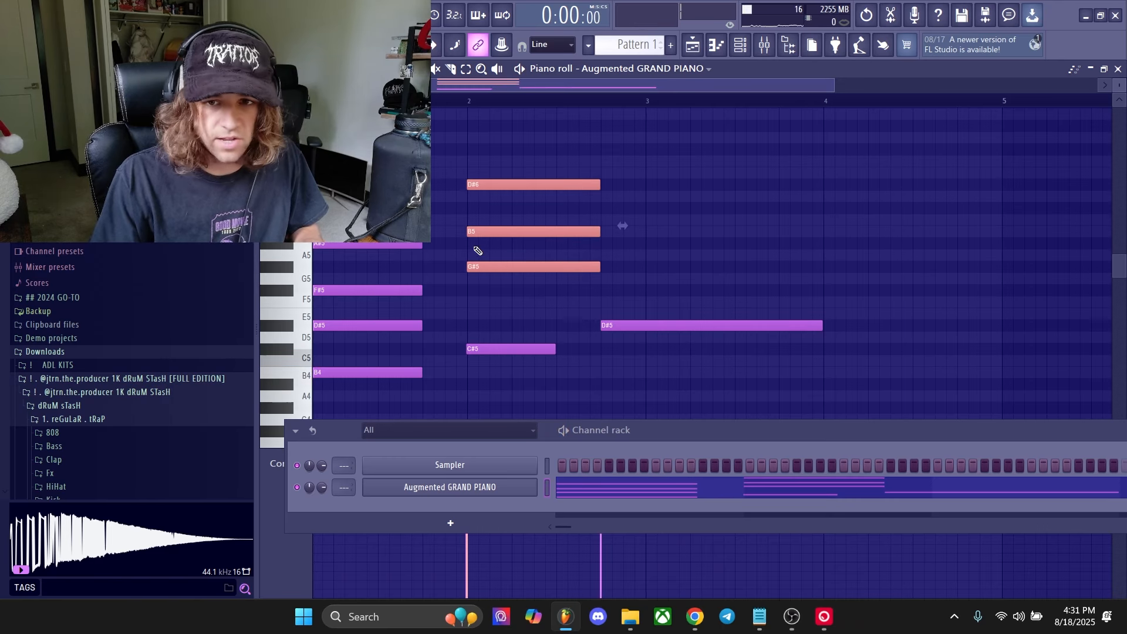
key("space")
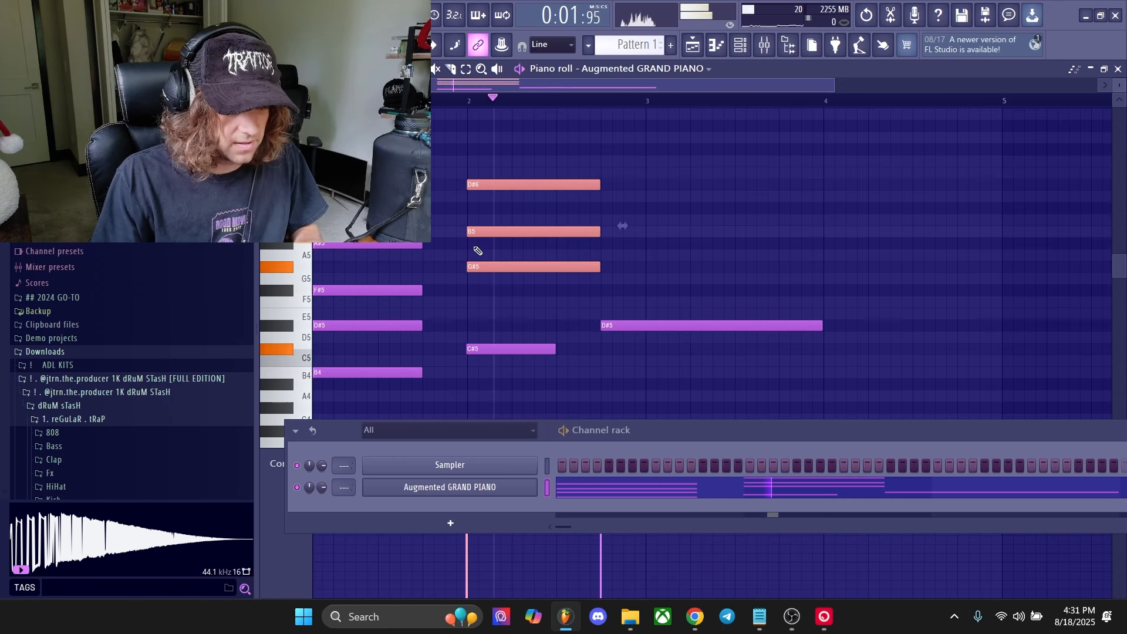
key("space")
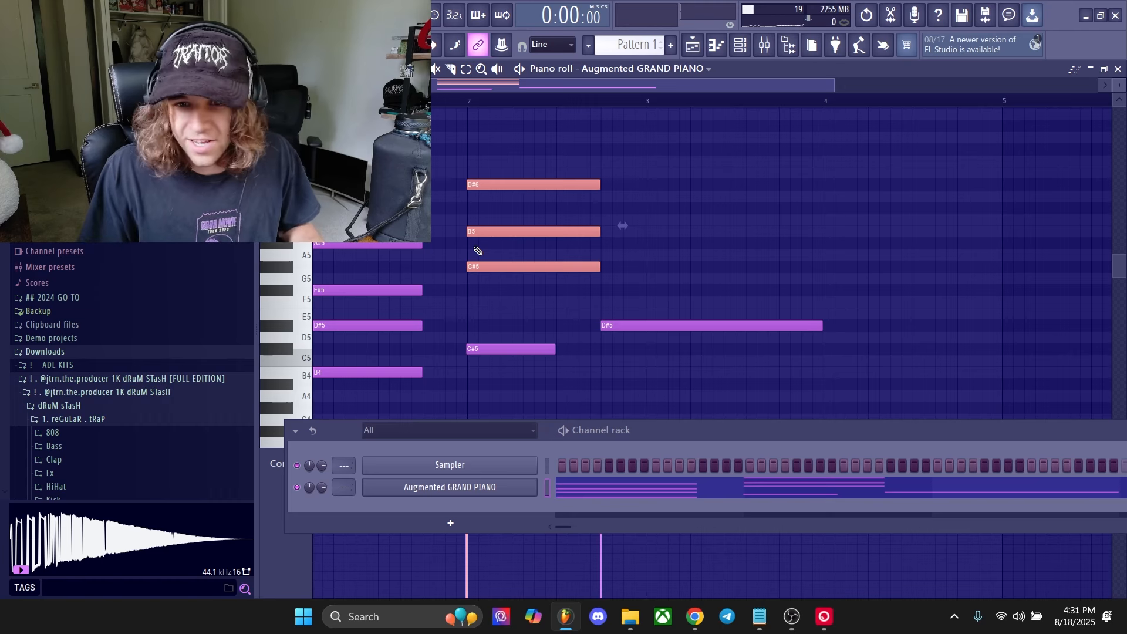
left_click(514, 275)
right_click(528, 271)
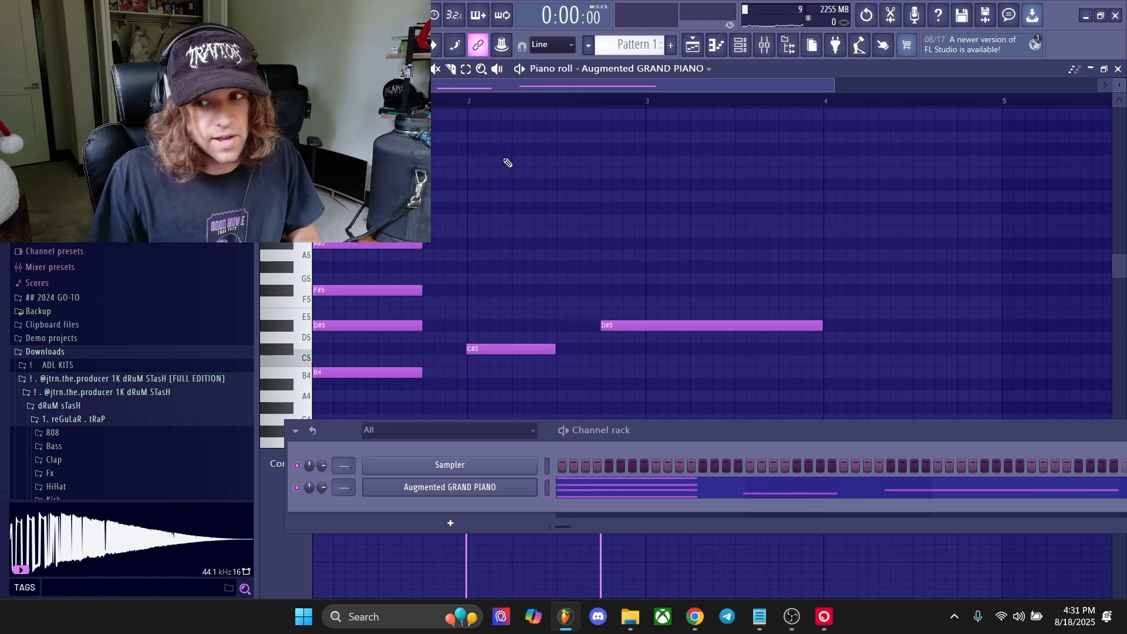
Step: Lower the whole pattern by one semitone and build a C5, E5, G5 and C6 chord at bar 2
scroll(512, 253, "down", 2)
key("space")
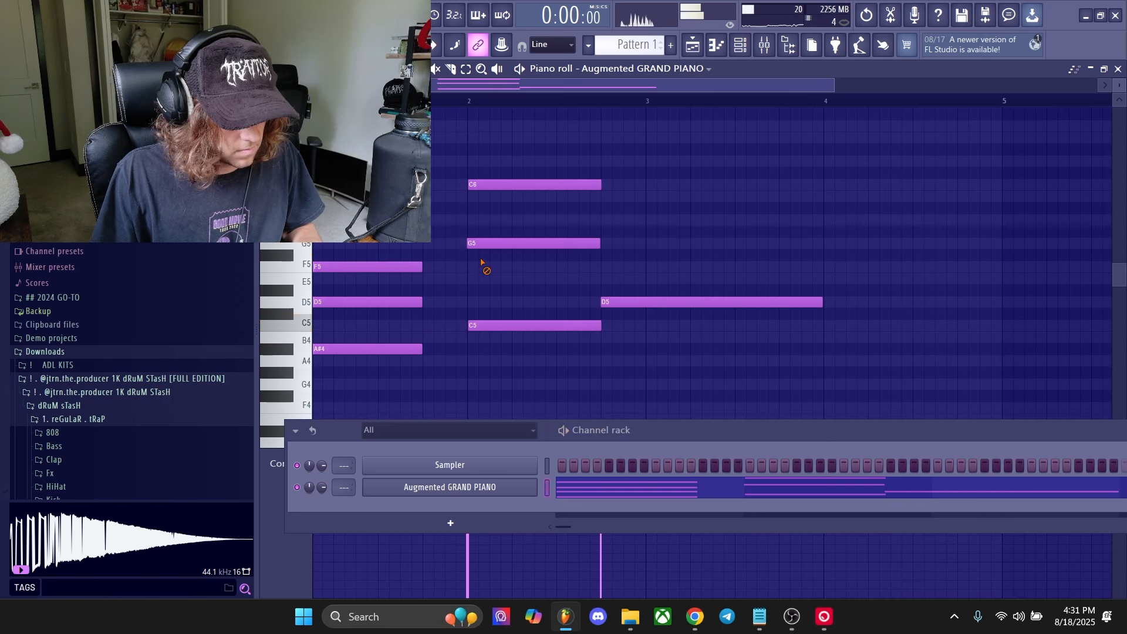
key("space")
left_click(473, 279)
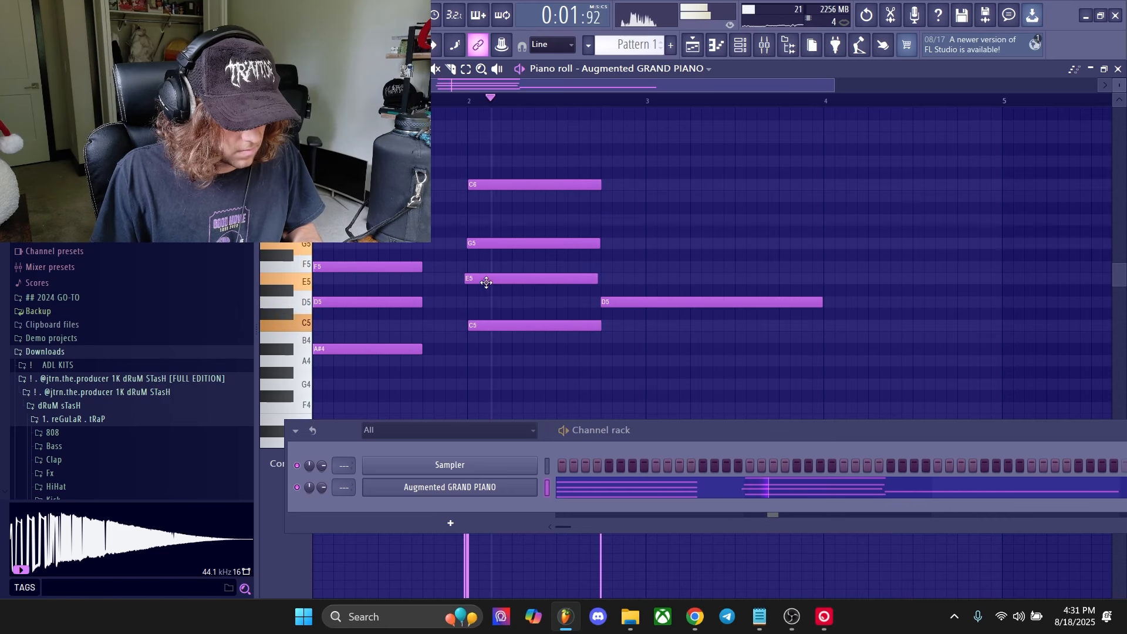
key("space")
Step: Stack A5 and D6 above the long D5 note with about its length, and play the progression back
left_click_drag(597, 268, 600, 213)
key("space")
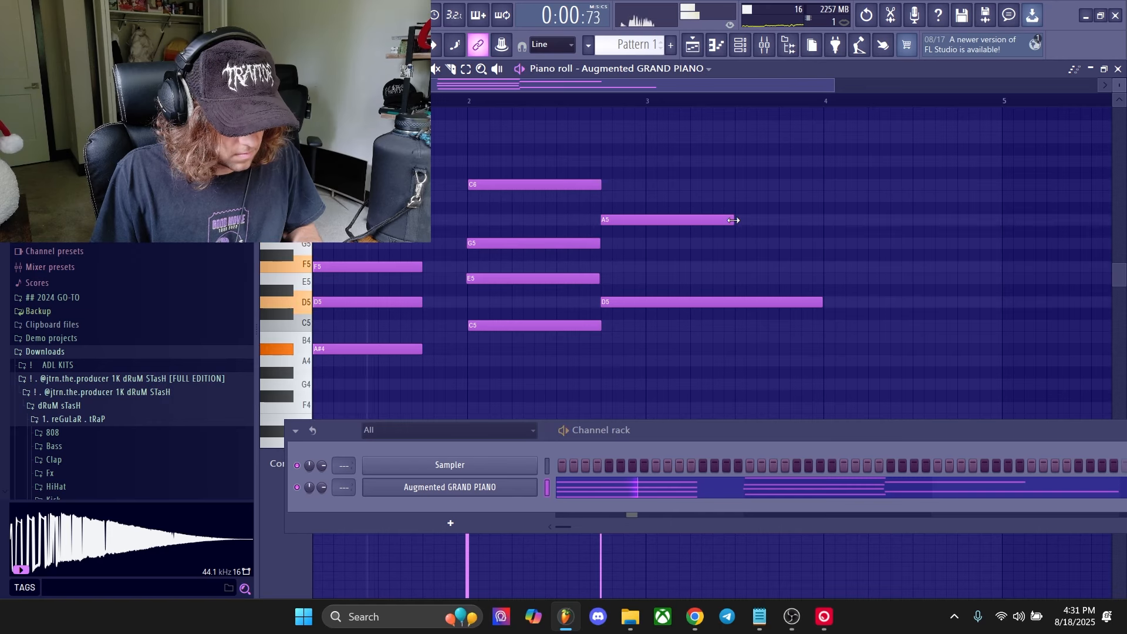
left_click_drag(734, 220, 821, 221)
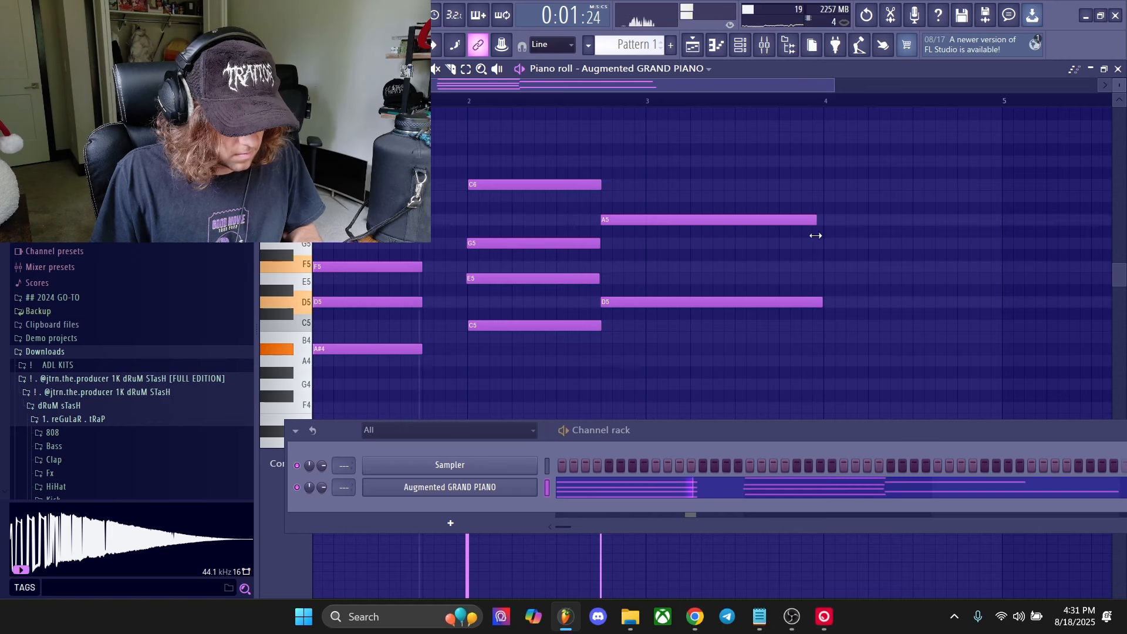
left_click(613, 163)
scroll(524, 248, "down", 2)
key("space")
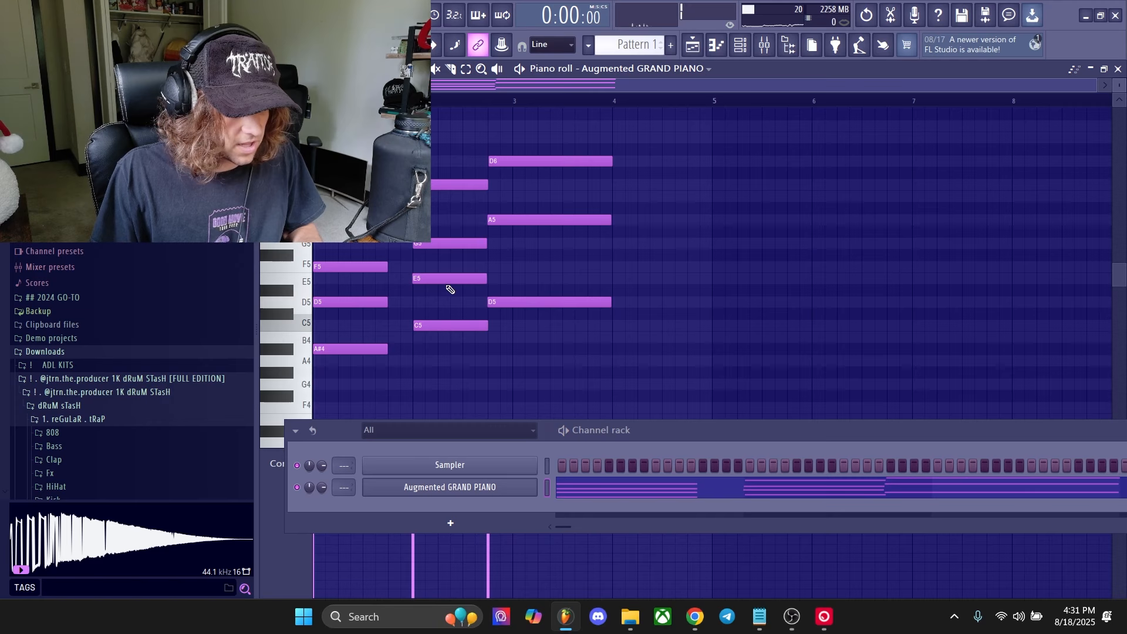
Step: Align the second chord's notes with the start of bar 2 and quantize all notes in the pattern
scroll(450, 290, "up", 4)
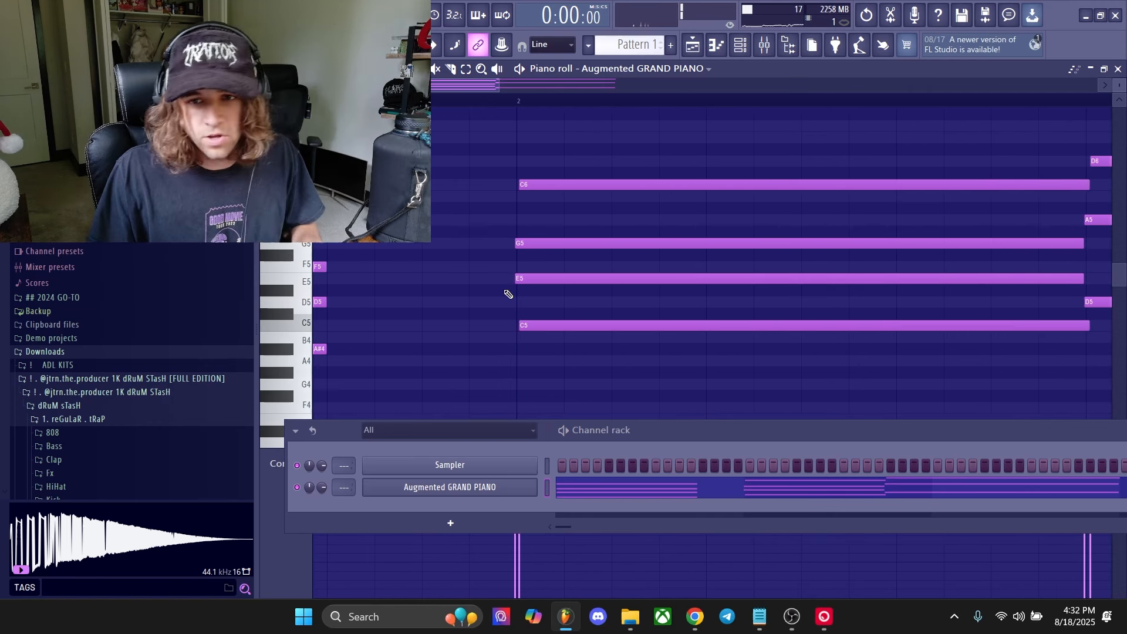
left_click_drag(523, 279, 525, 280)
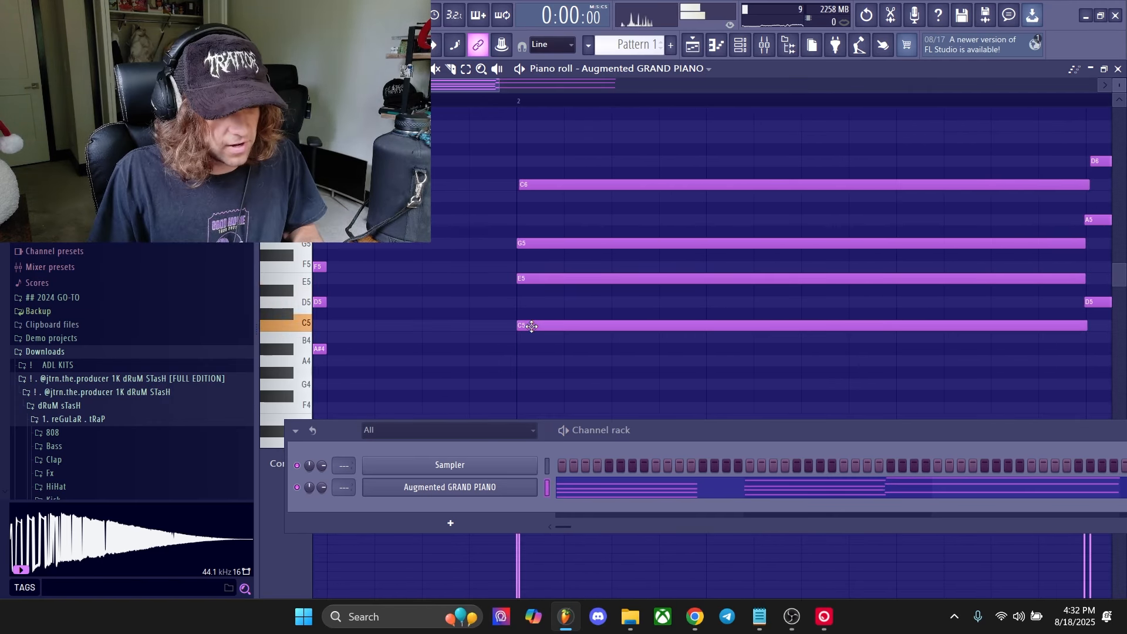
scroll(539, 253, "down", 3)
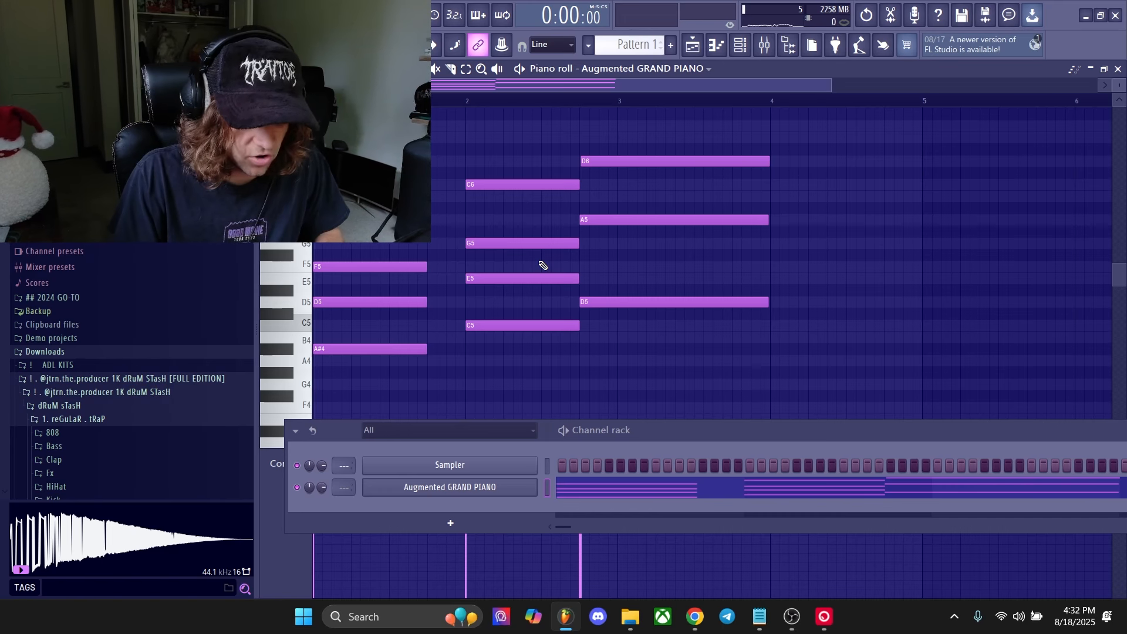
key("ctrl+a")
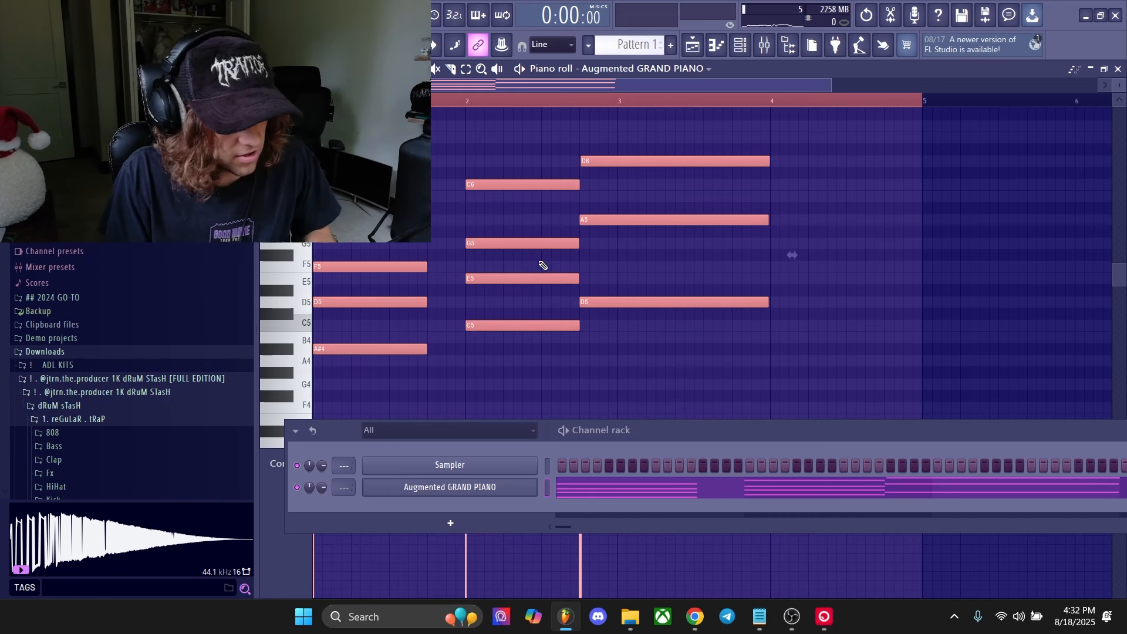
key("alt+q")
key("Return")
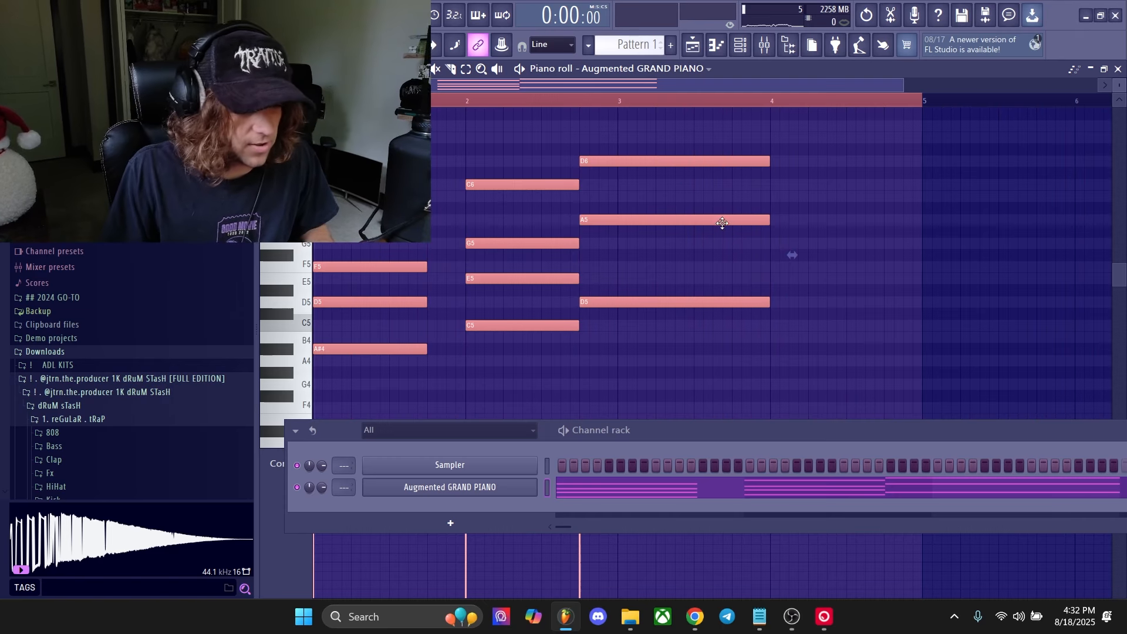
key("ctrl+d")
right_click(467, 71)
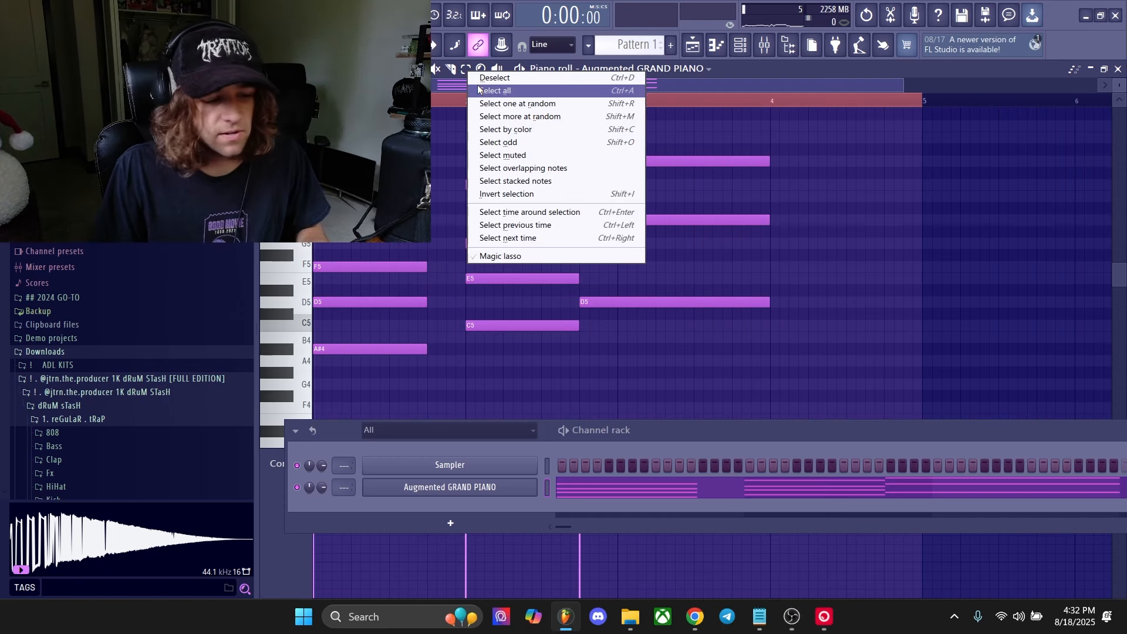
left_click(477, 90)
key("ctrl+d")
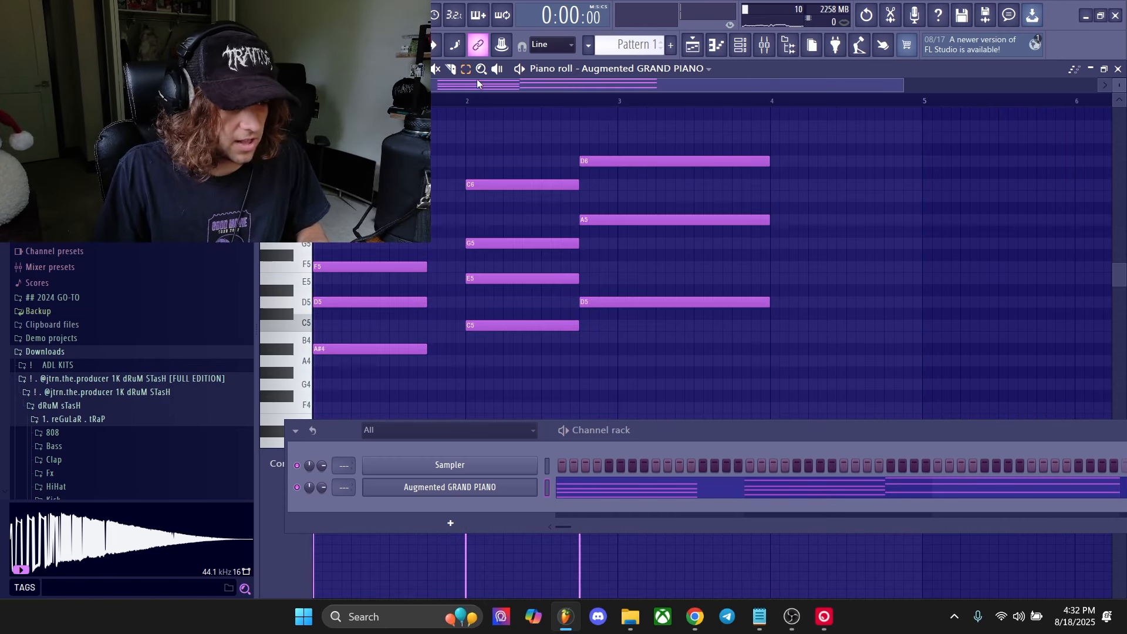
Step: Duplicate the first chord directly after itself, raise the copy one octave, and play it back
key("space")
scroll(472, 81, "up", 2)
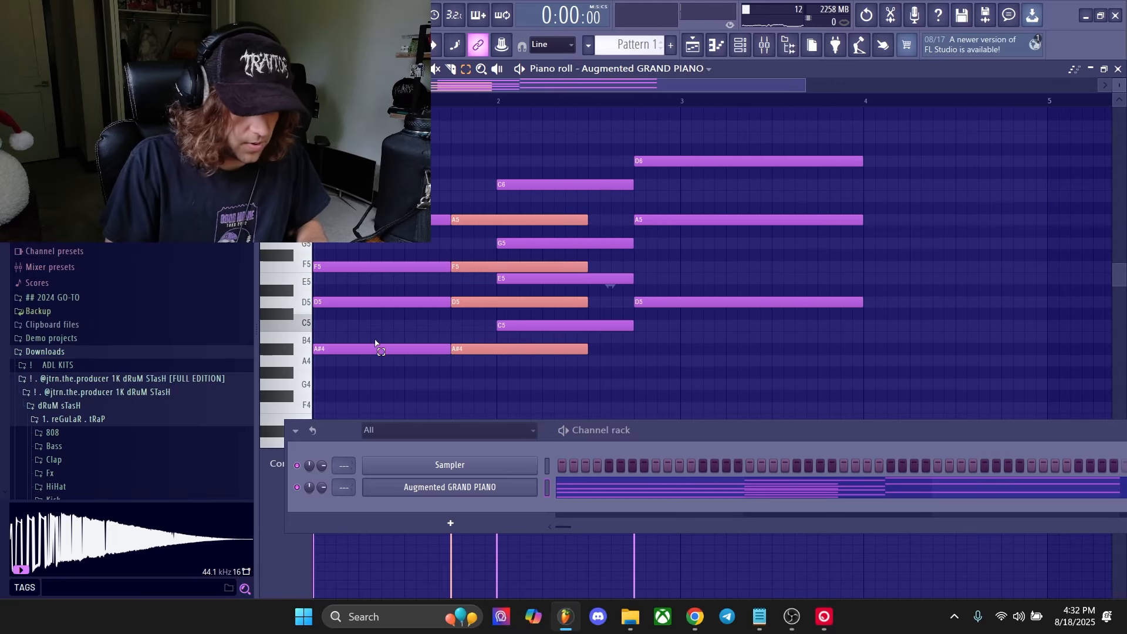
key("ctrl+Up")
key("space")
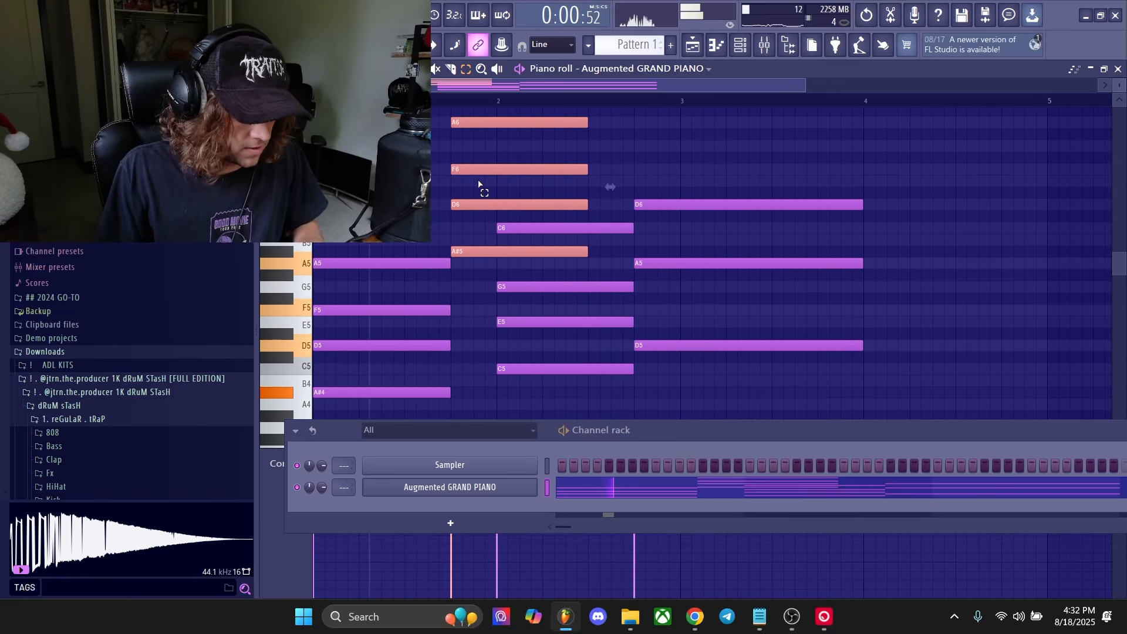
key("space")
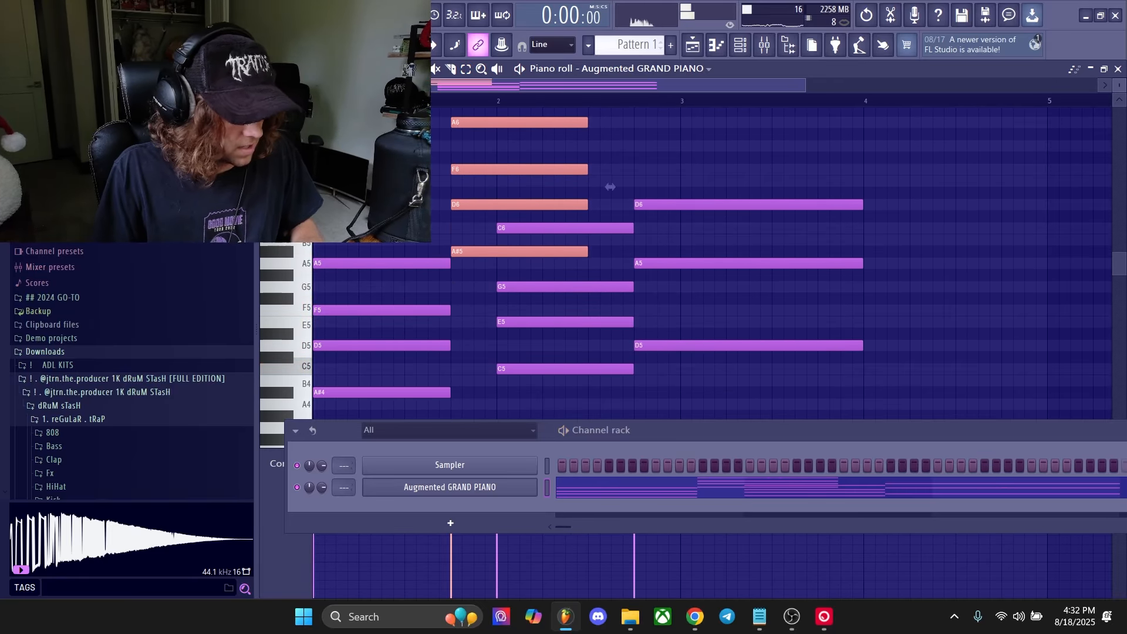
Step: Strum the raised chord copy, add F5 and D7 to the last chord, and play the pattern
key("alt+s")
key("space")
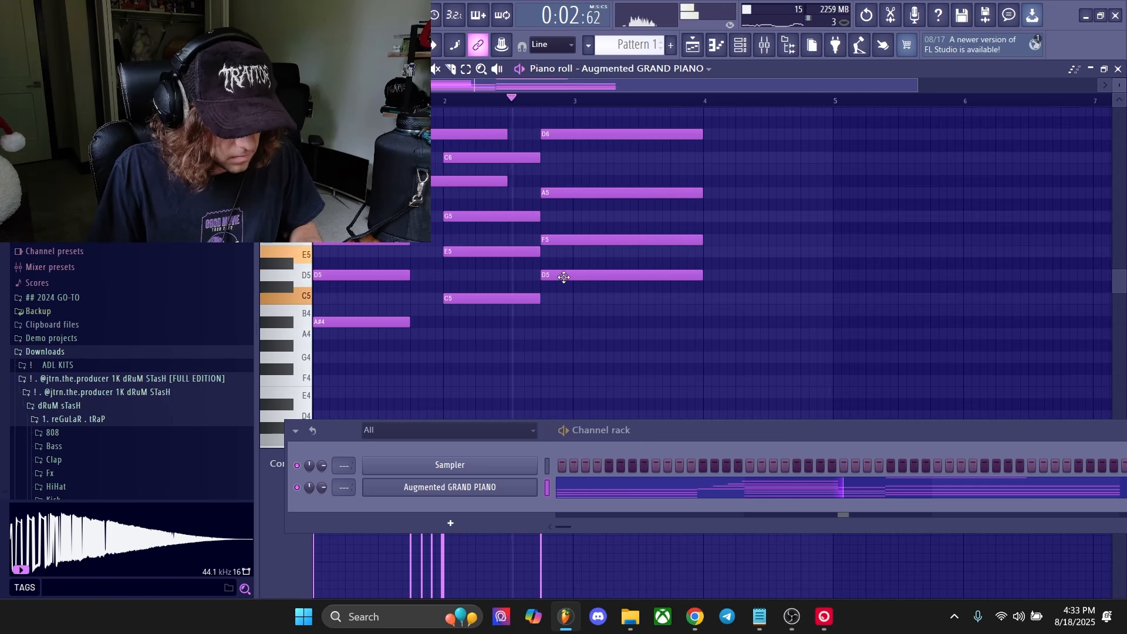
scroll(737, 329, "up", 5)
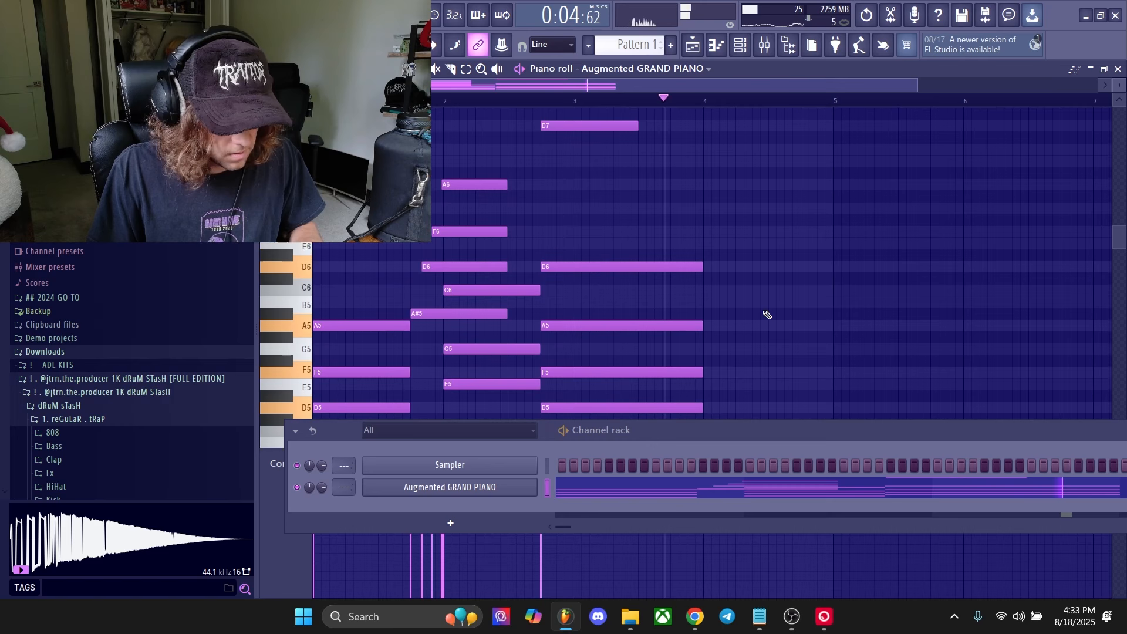
Step: Slice the last chord's F5, A5 and D6 notes at bar 3 and delete the pieces before the cut
scroll(500, 315, "up", 5)
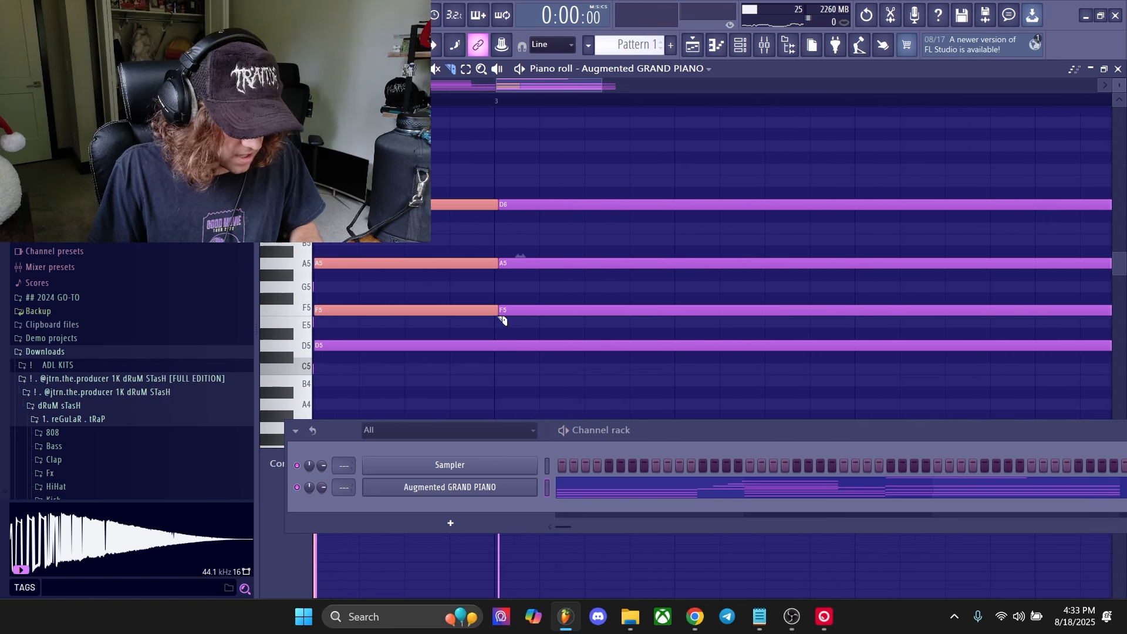
key("ctrl+z")
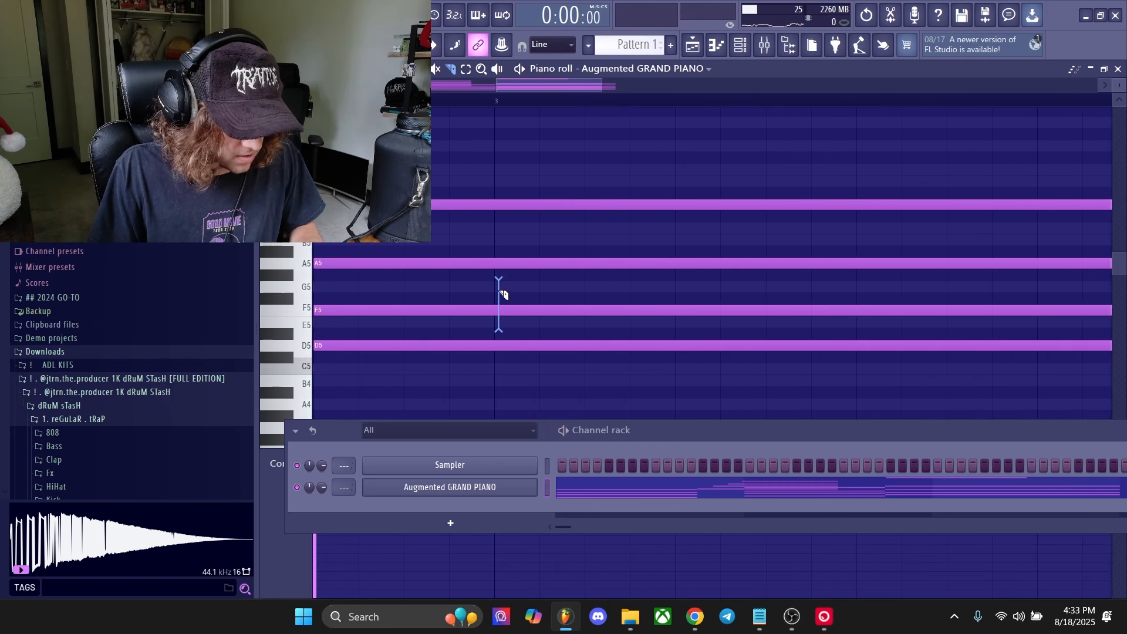
left_click_drag(498, 197, 498, 198)
scroll(501, 239, "down", 3)
key("p")
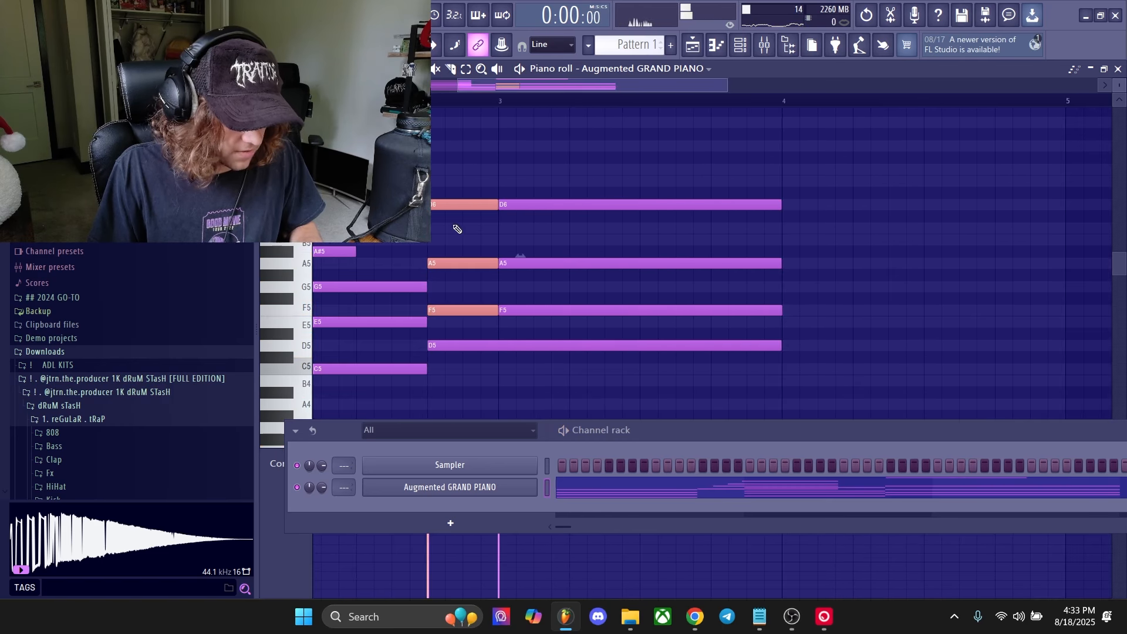
right_click(458, 264)
scroll(469, 212, "down", 2)
scroll(474, 193, "up", 3)
Step: Move the cut D6 note back to the last chord's start and add an F7 note right after the chord's upper notes
key("space")
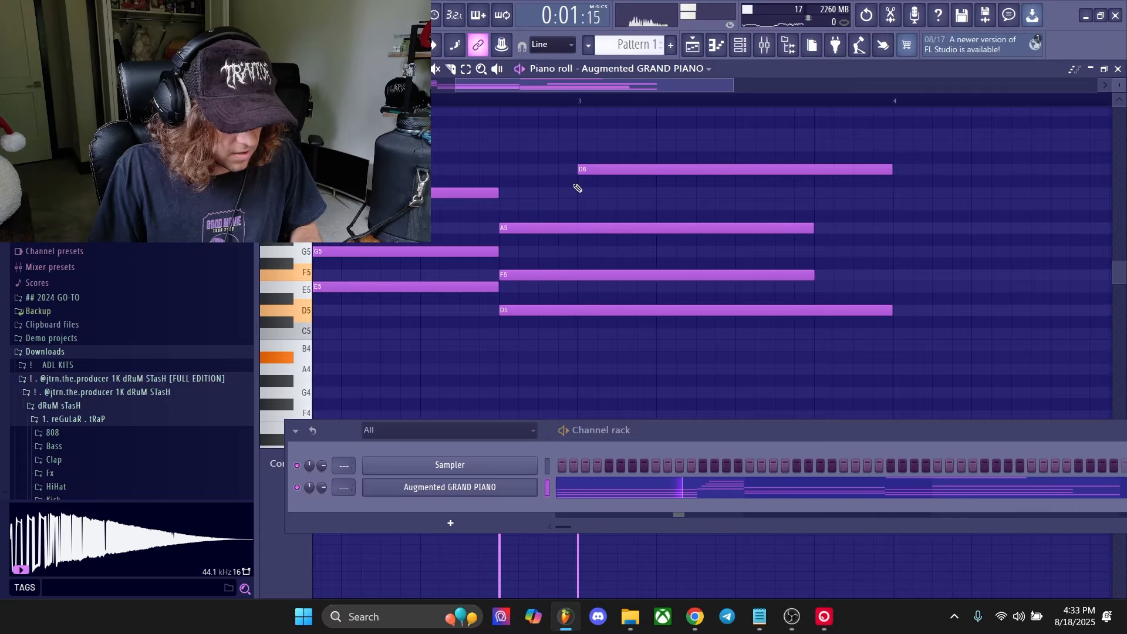
left_click_drag(598, 170, 525, 176)
scroll(532, 263, "down", 3)
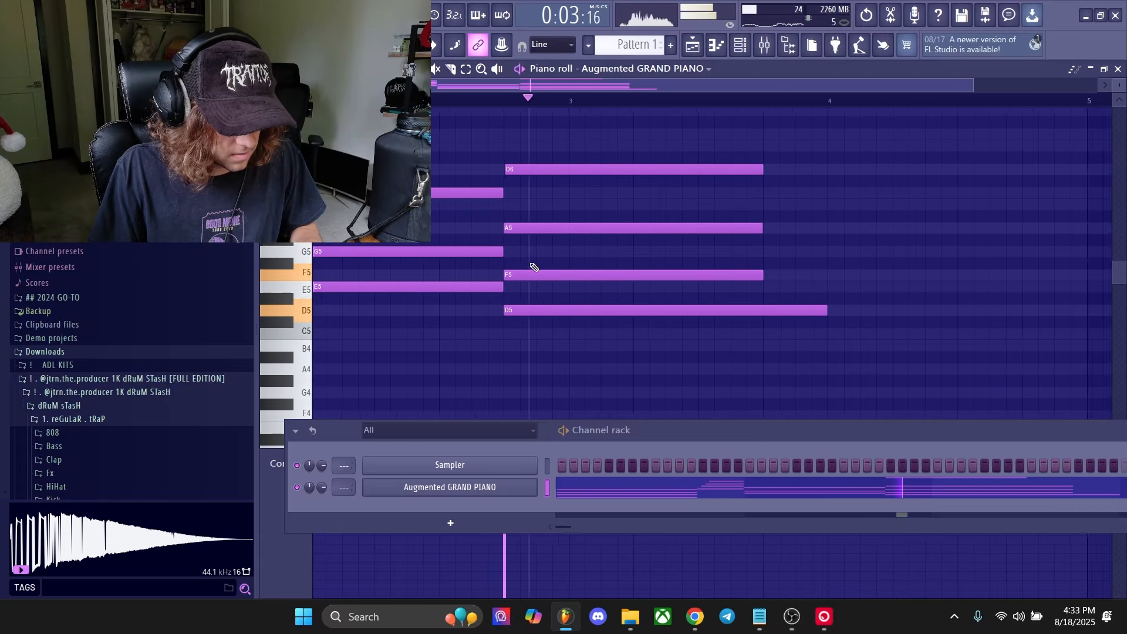
scroll(564, 280, "up", 1)
scroll(705, 291, "up", 4)
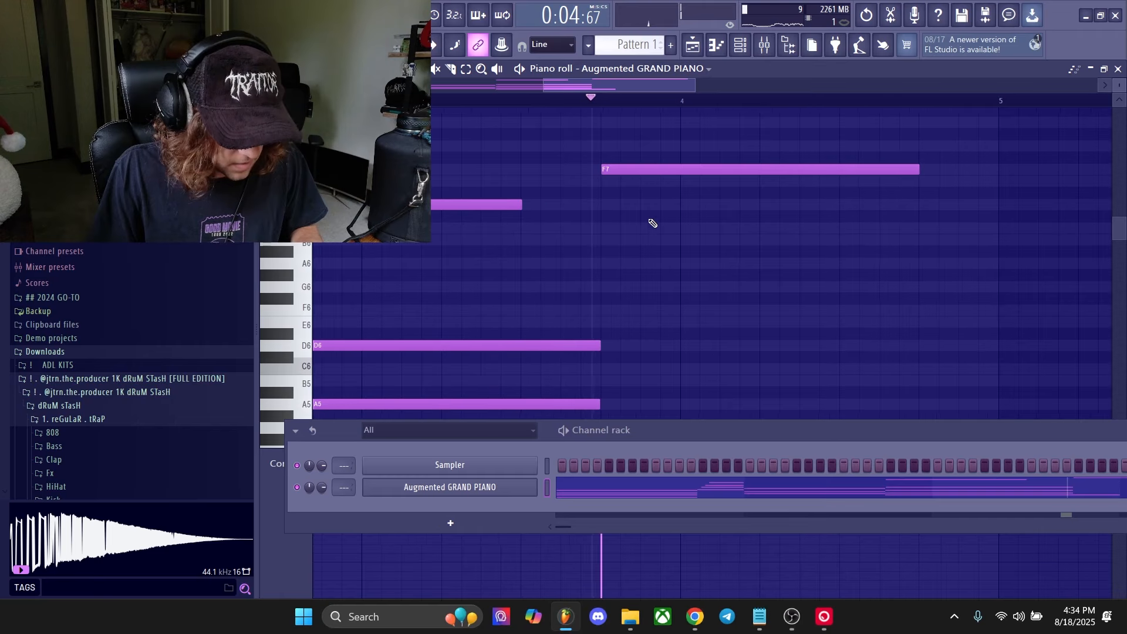
Step: Shorten the F7 note and continue the melody after it with E7, D7, C7, D7 and A6 notes
scroll(653, 222, "up", 2)
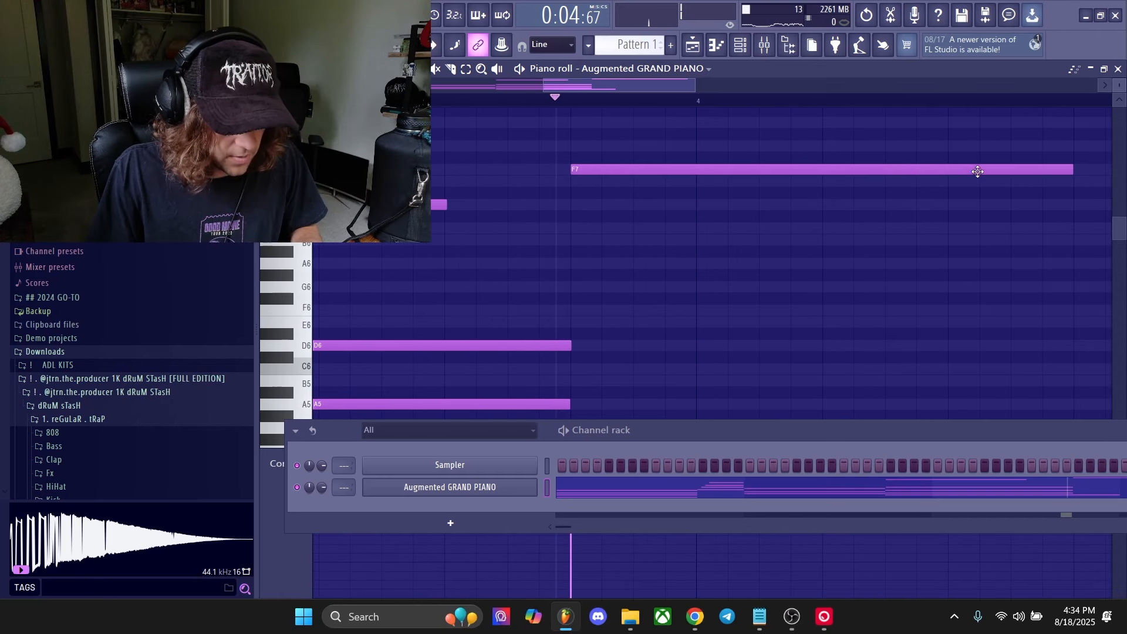
left_click_drag(1070, 169, 1036, 185)
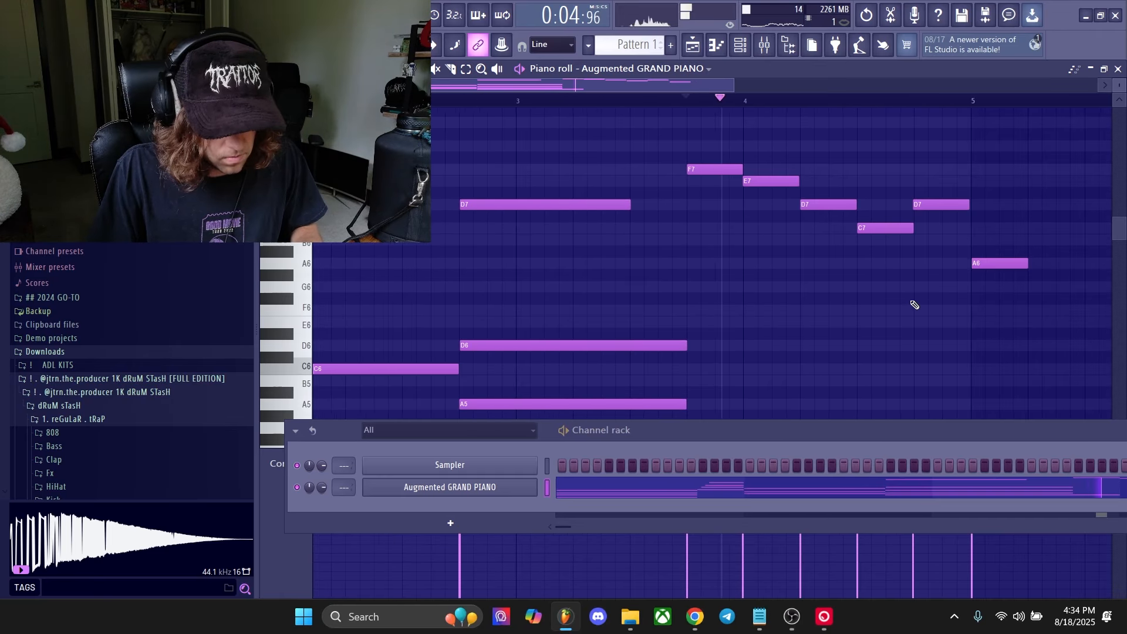
scroll(915, 304, "down", 2)
scroll(775, 263, "up", 4)
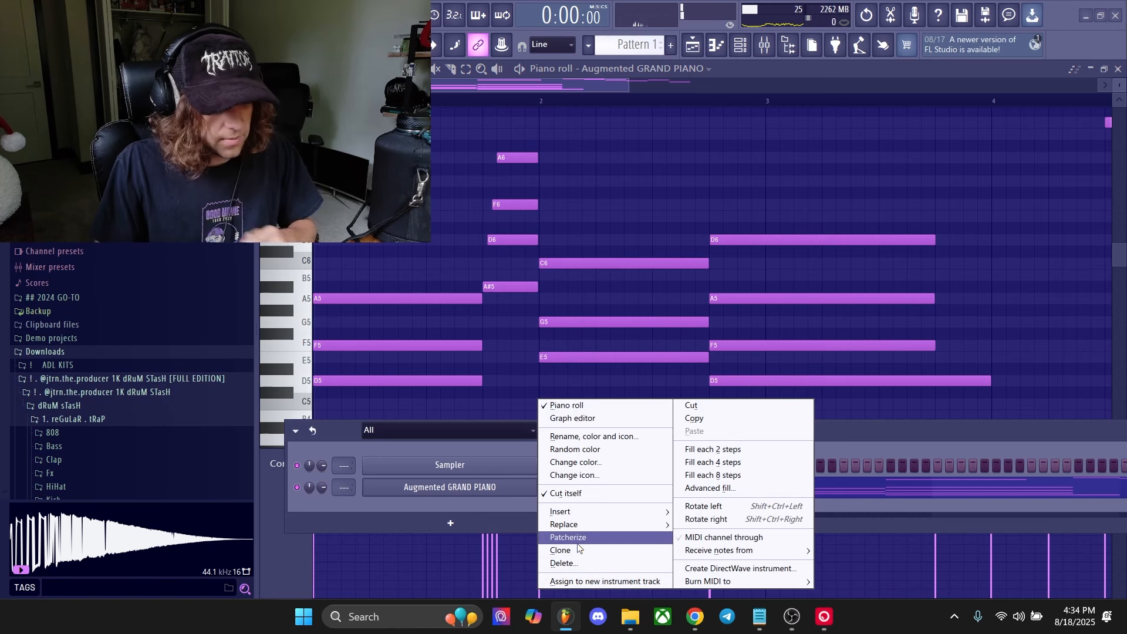
Step: Clone the Augmented GRAND PIANO channel, copy the original's notes into the clone and open the clone's piano roll
left_click(576, 549)
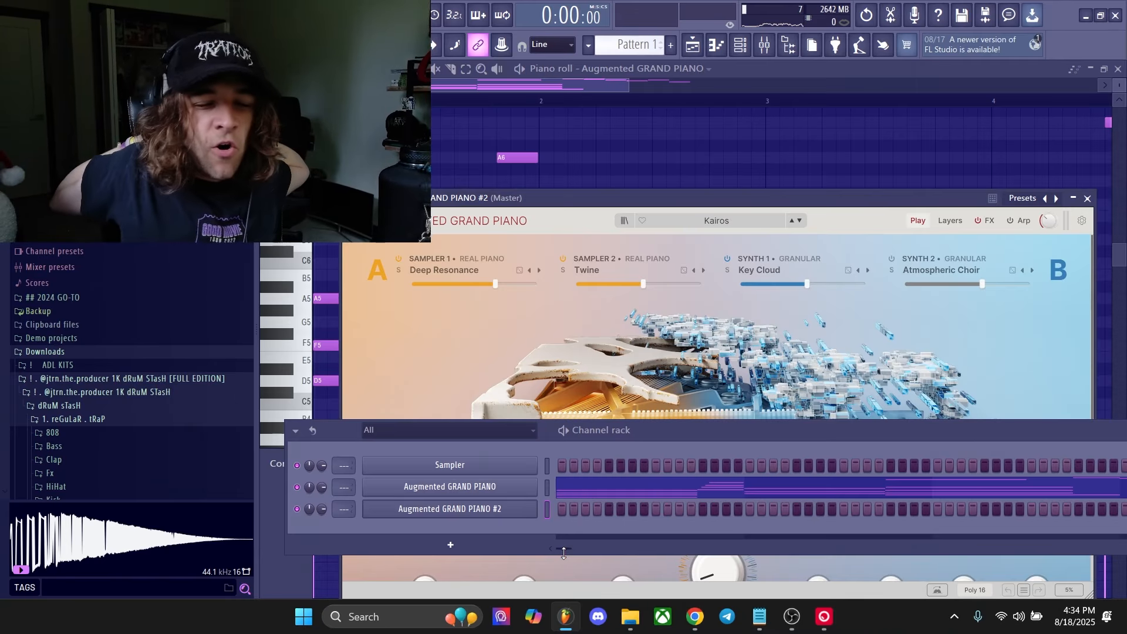
right_click(494, 489)
left_click(757, 419)
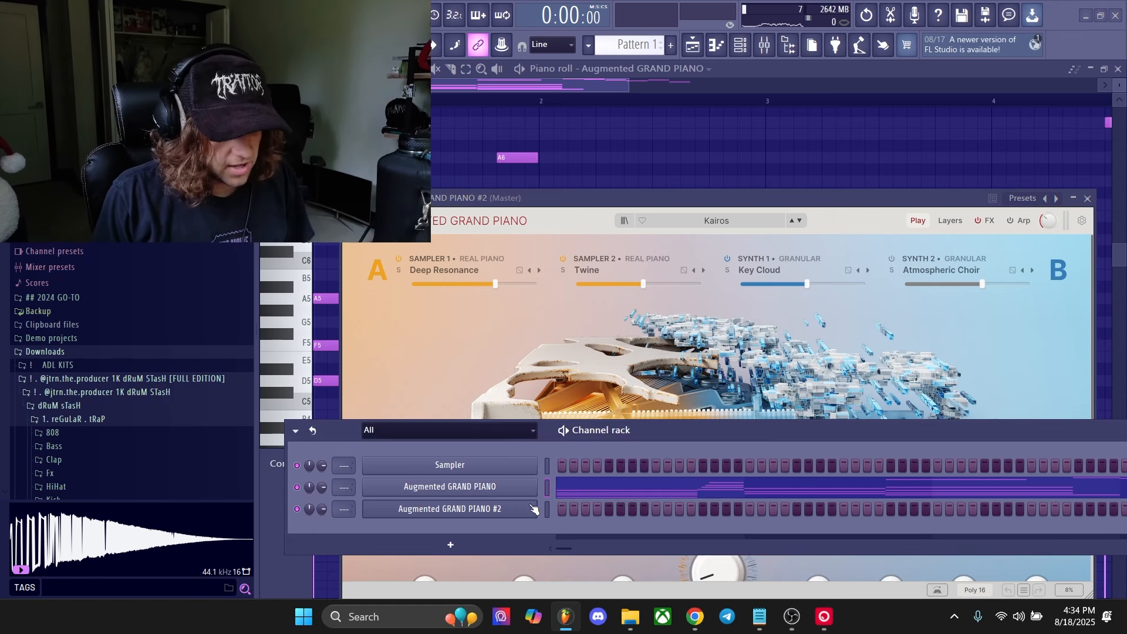
right_click(533, 509)
left_click(739, 449)
left_click(692, 513)
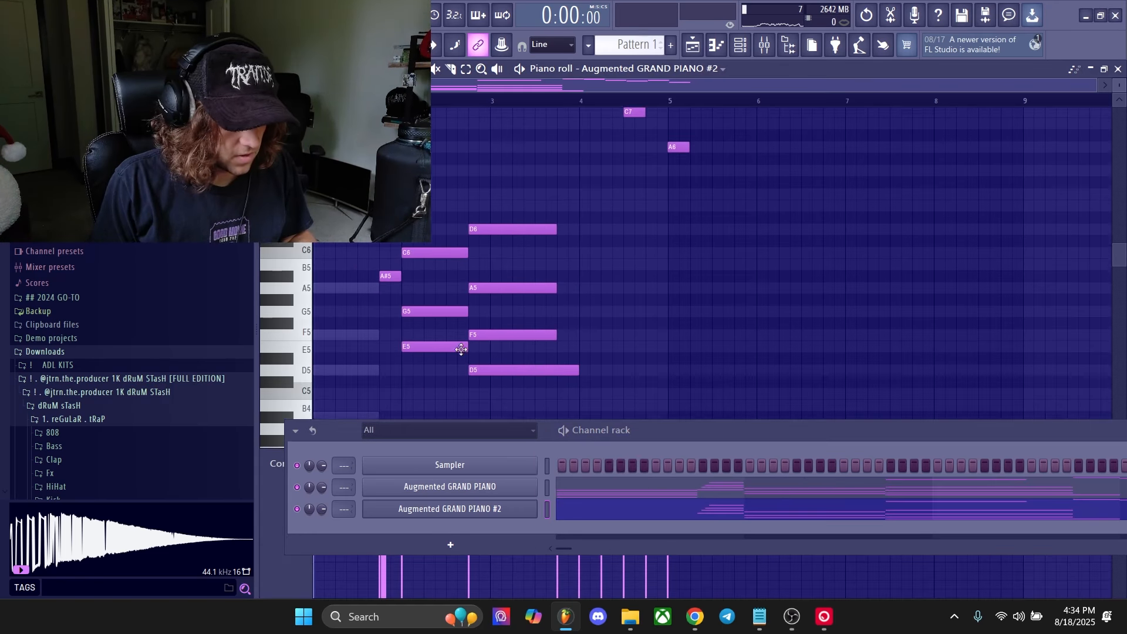
Step: Delete the chord and melody notes from Augmented GRAND PIANO #2, keeping only the strummed octave chord
right_click(461, 349)
scroll(586, 274, "up", 4)
right_click(612, 208)
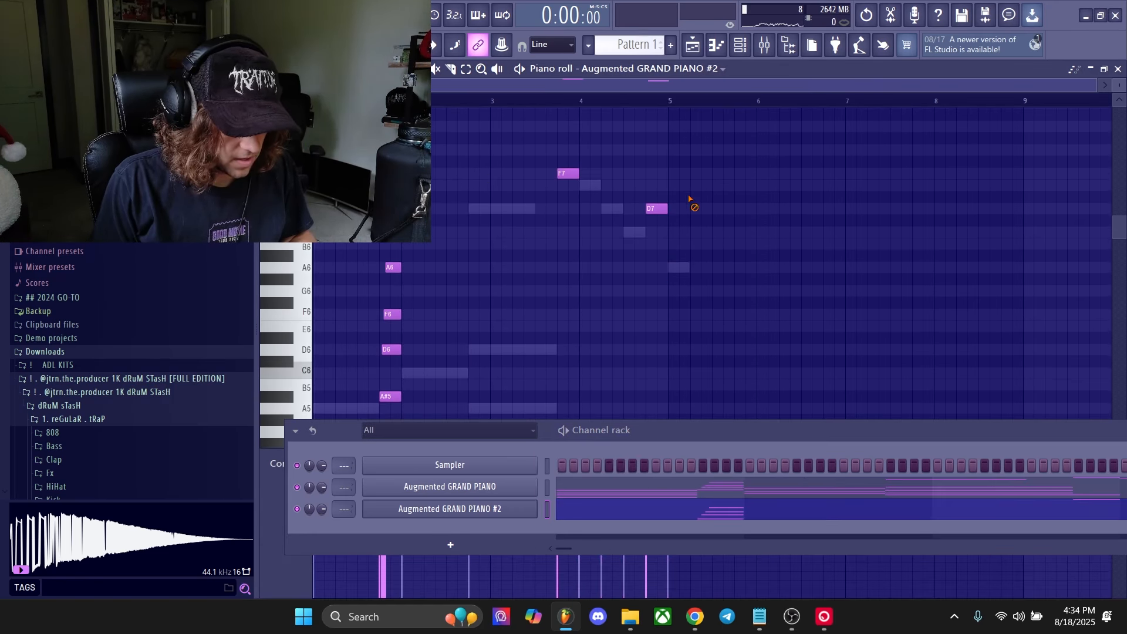
Step: Remove the strummed chord from the original Augmented GRAND PIANO channel and play the pattern
left_click(702, 493)
scroll(526, 323, "down", 3)
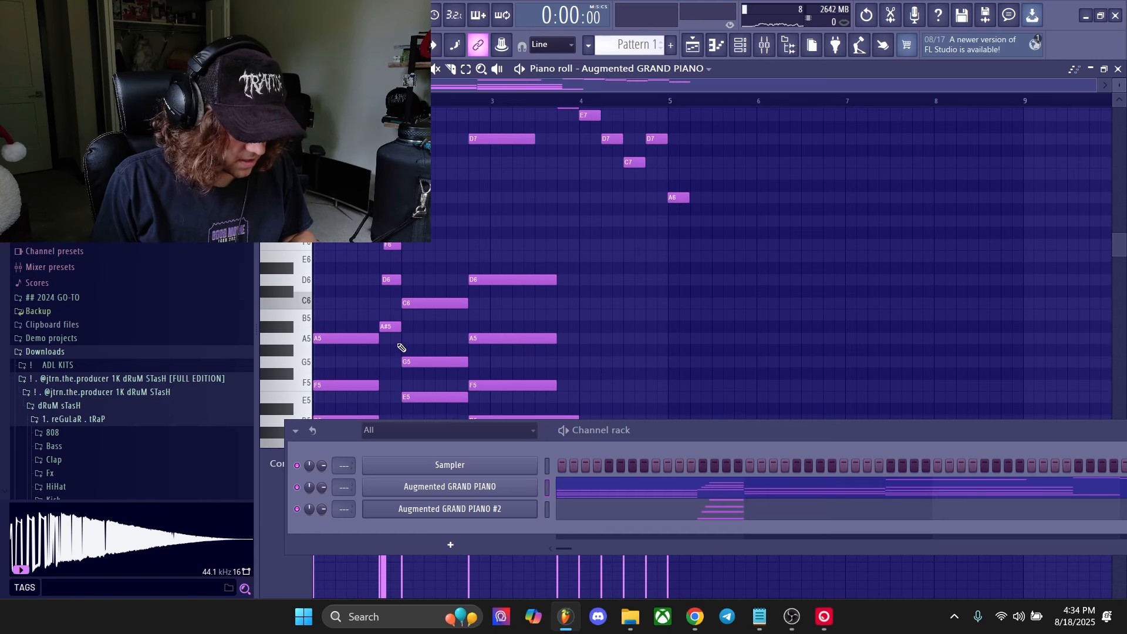
key("space")
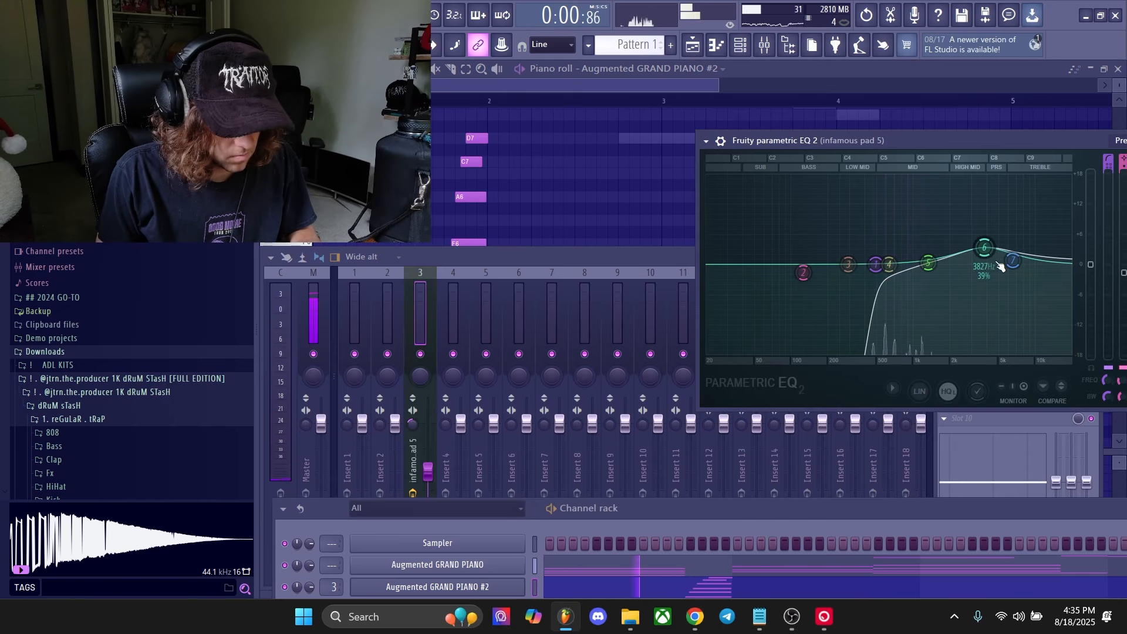
Step: Turn band 7 of the infamous pad 5 equalizer into a steep low-pass filter and lower its cutoff just below band 6
right_click(1013, 261)
left_click(1072, 311)
right_click(1013, 265)
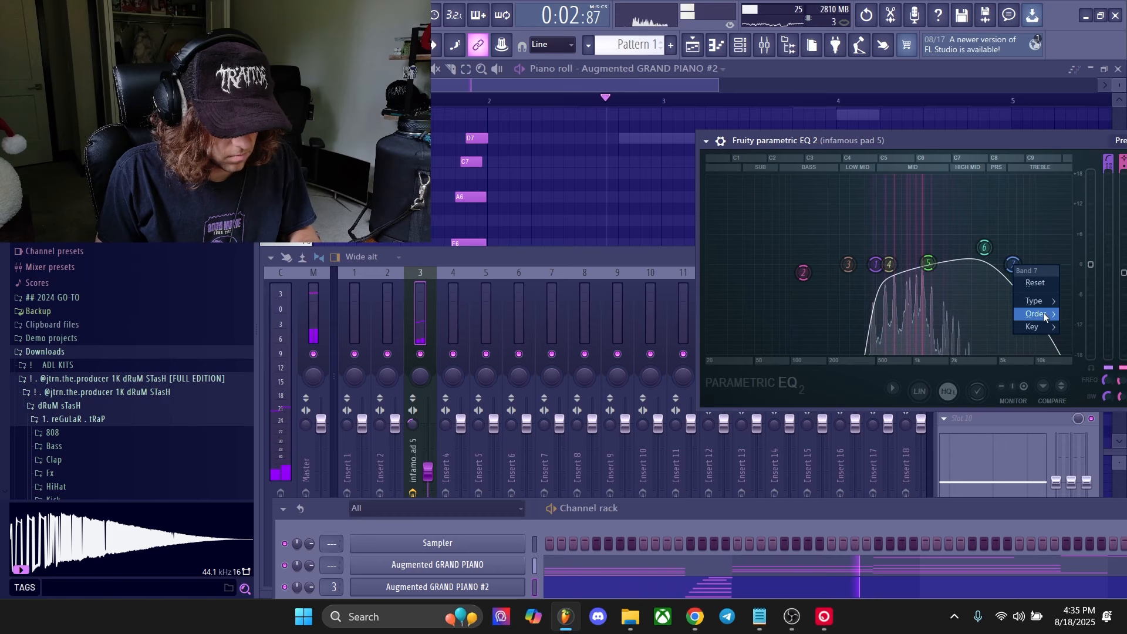
left_click(1070, 316)
left_click_drag(1013, 265, 972, 265)
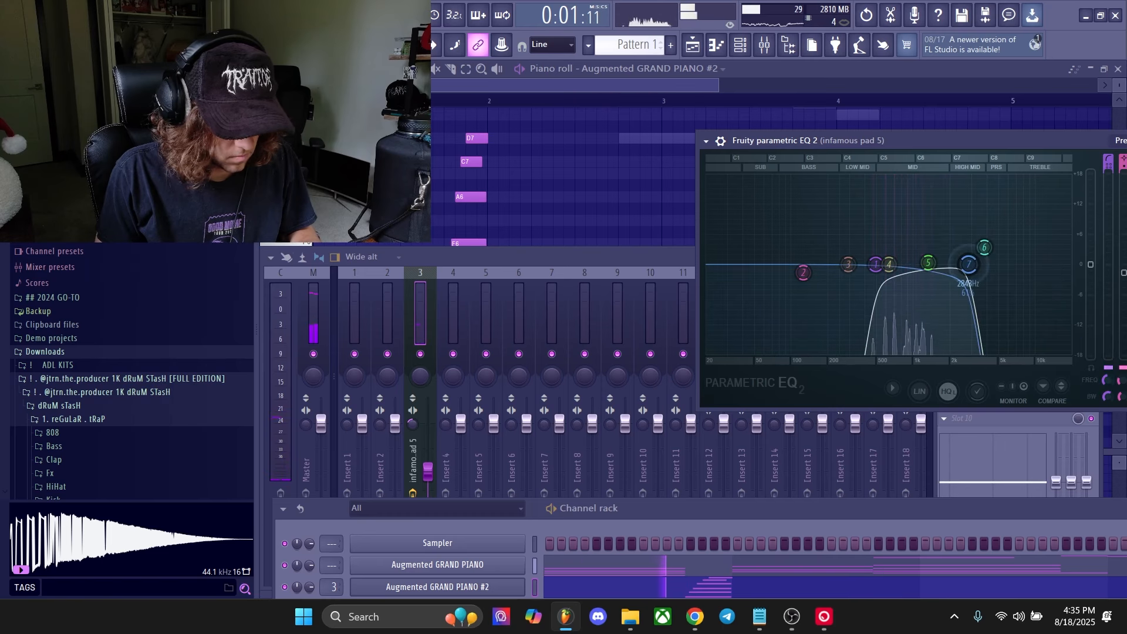
Step: Play the pattern to hear the effects on the strummed chord, and return to the original Augmented GRAND PIANO's notes
left_click(663, 258)
key("space")
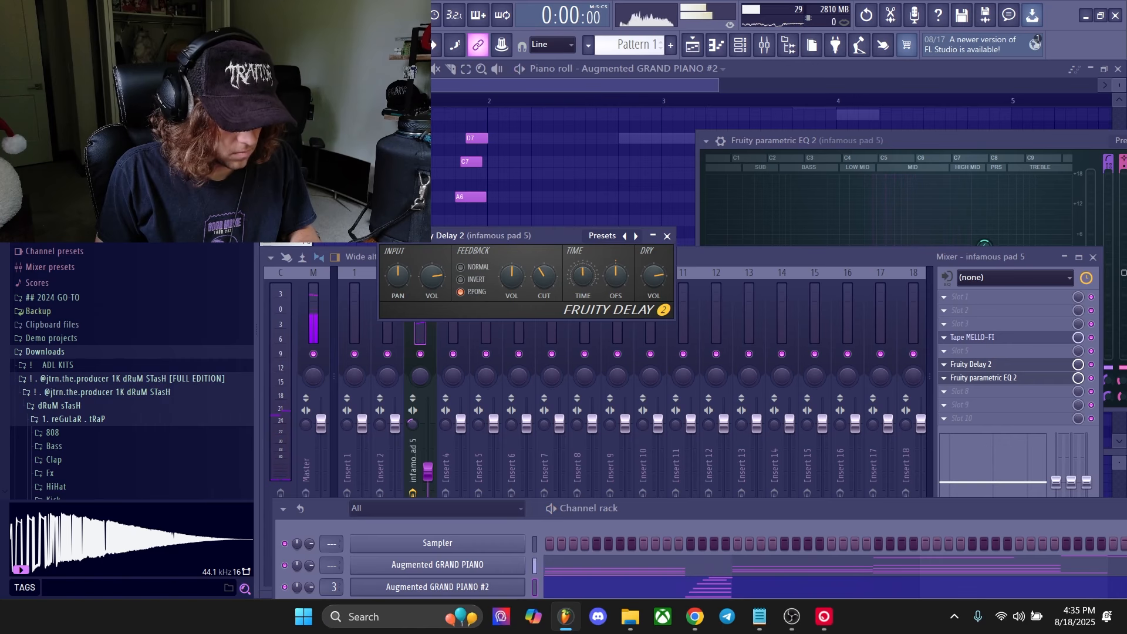
left_click(542, 198)
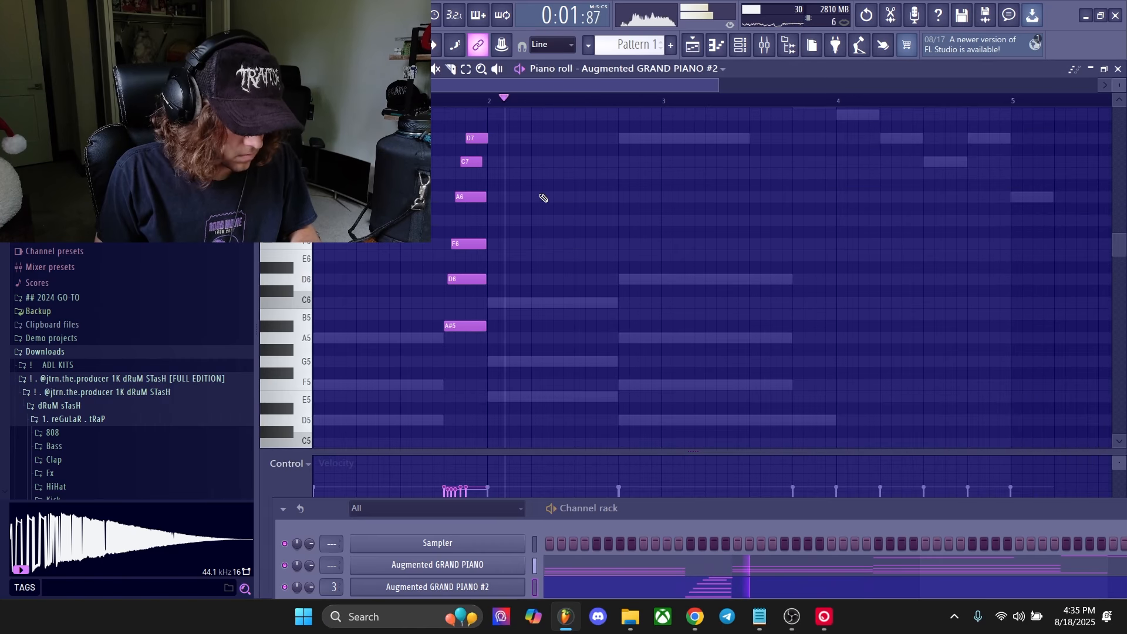
scroll(544, 197, "down", 4)
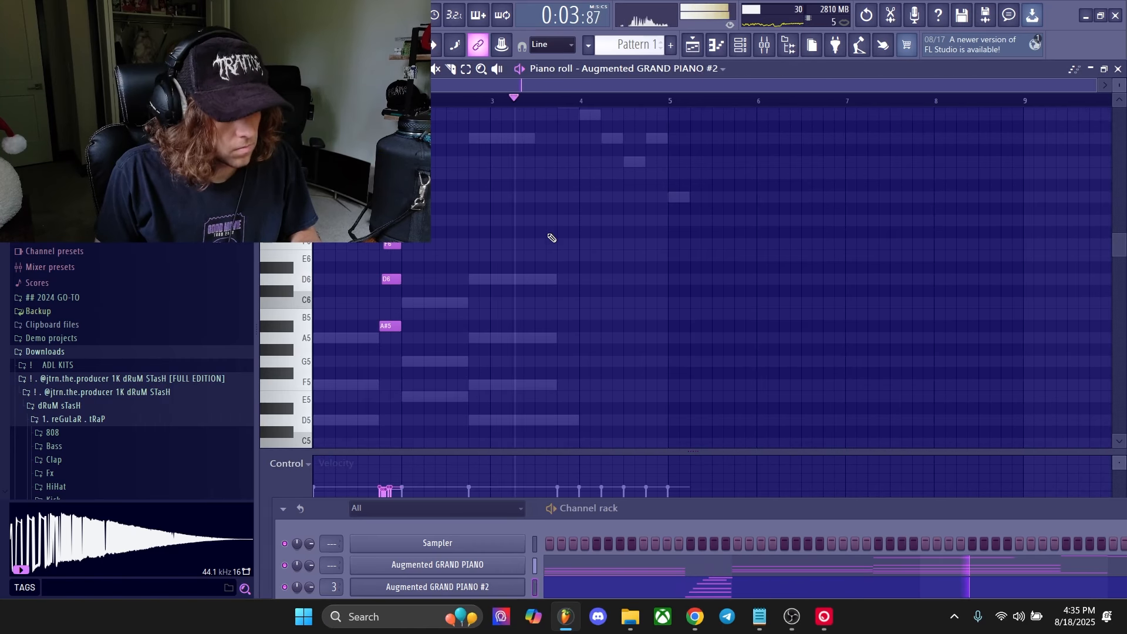
scroll(551, 239, "up", 2)
left_click(587, 567)
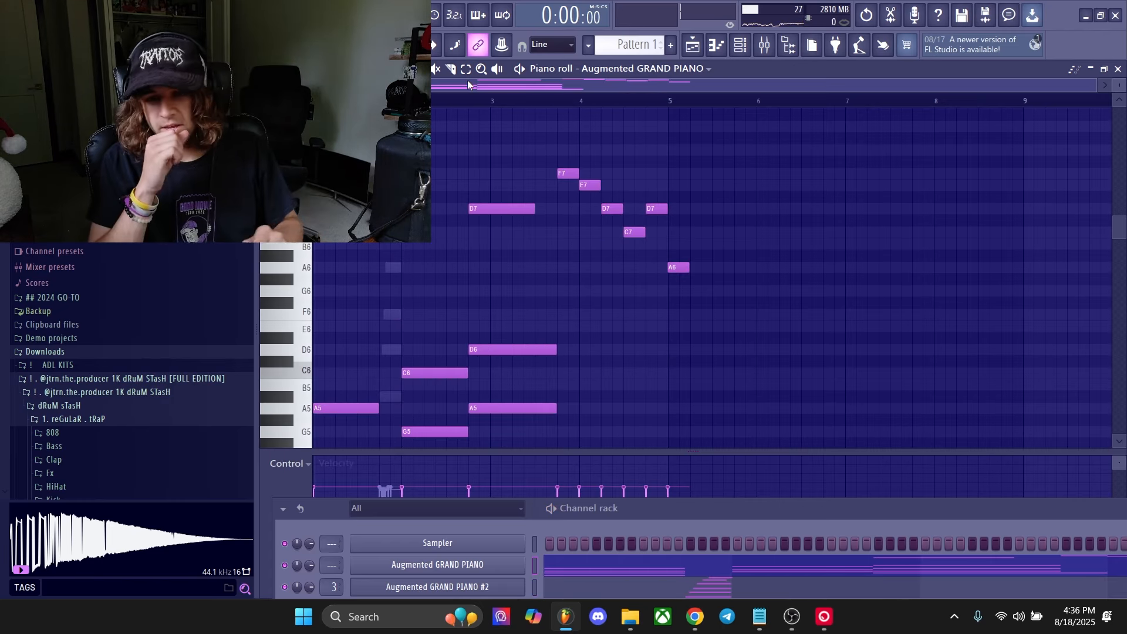
Step: Duplicate the three main chords so the copy starts at bar 5, check their alignment and play the pattern
scroll(533, 232, "down", 5)
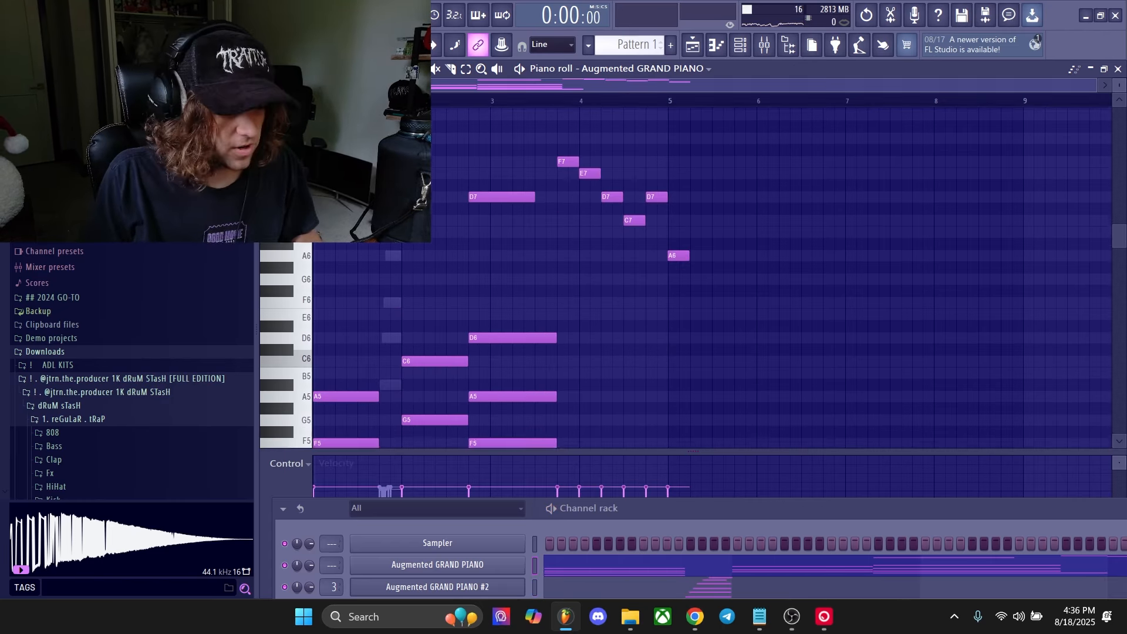
scroll(571, 349, "up", 3)
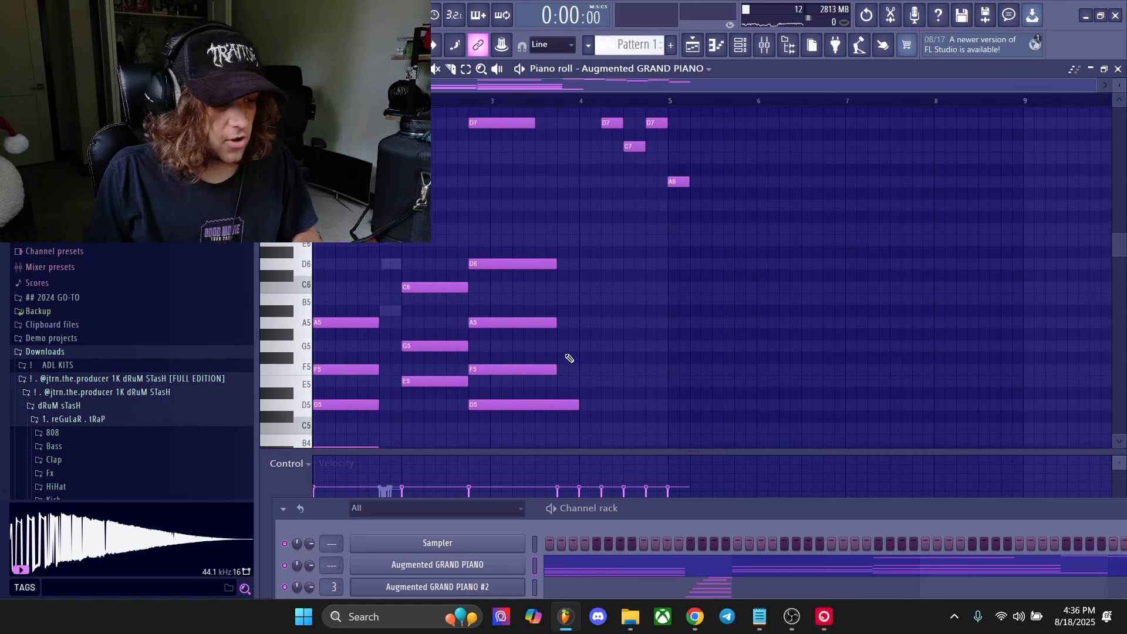
scroll(508, 254, "down", 2)
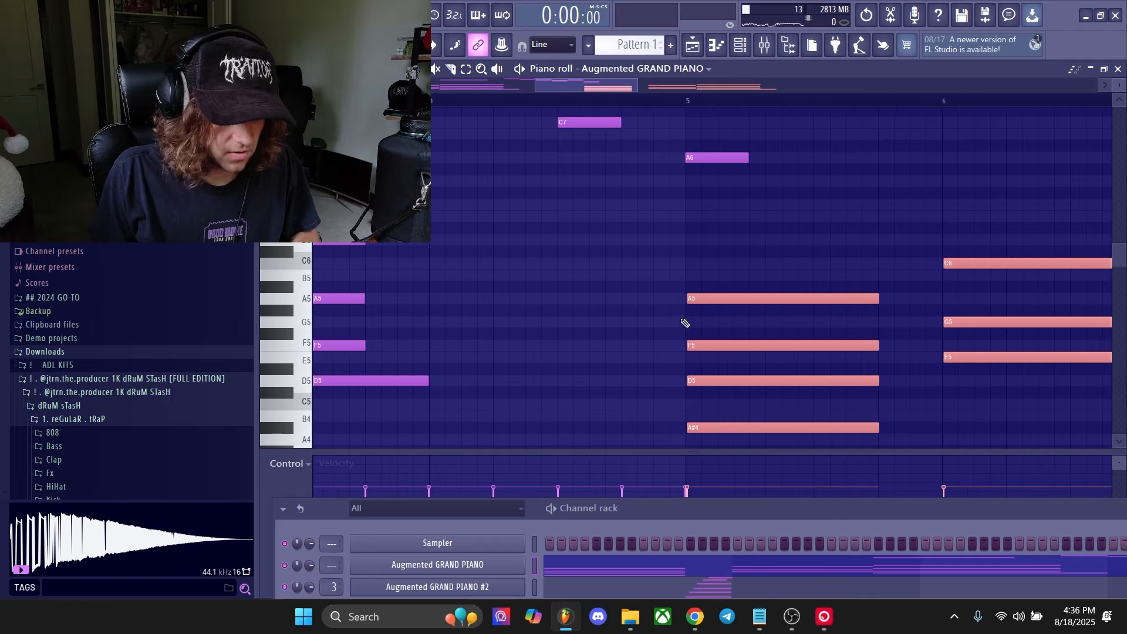
left_click_drag(684, 322, 708, 298)
scroll(700, 343, "up", 3)
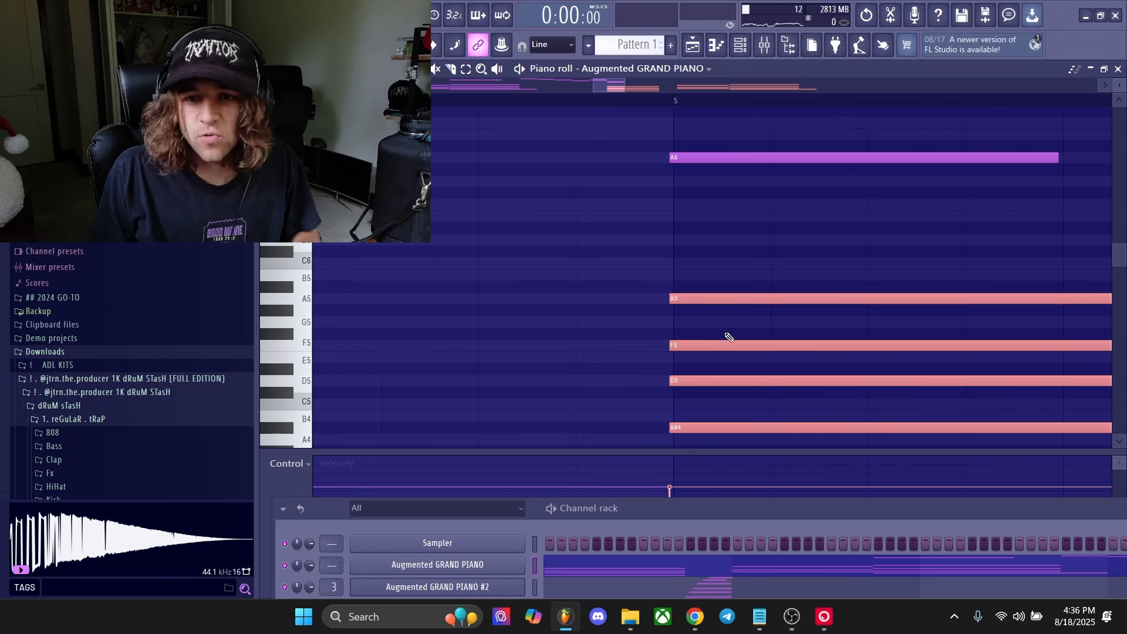
scroll(657, 352, "up", 3)
scroll(660, 364, "down", 5)
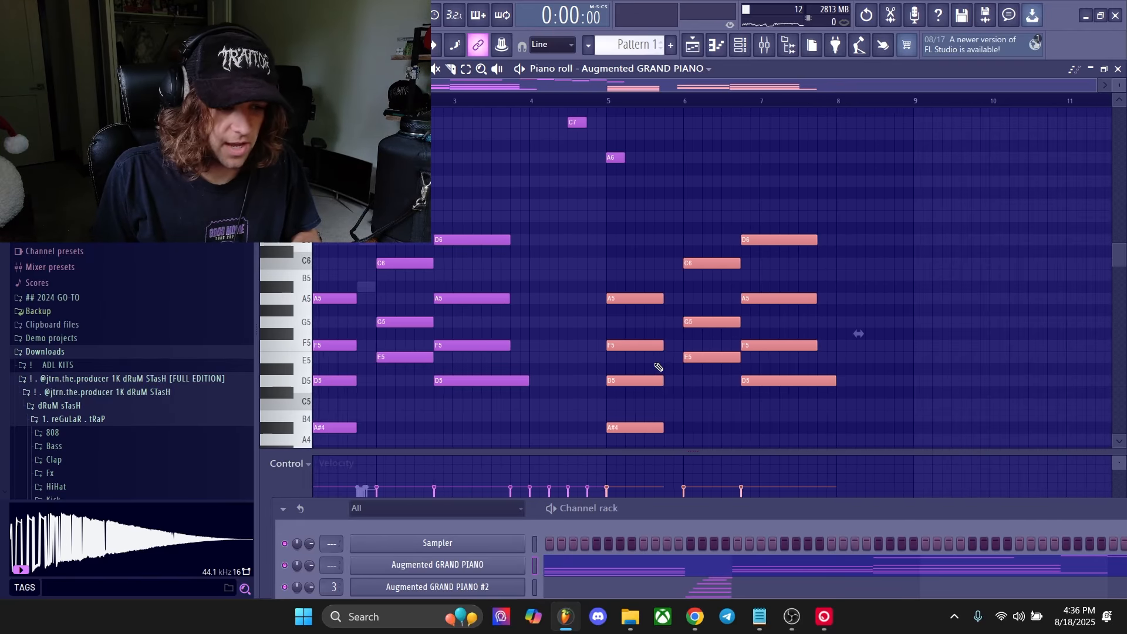
key("space")
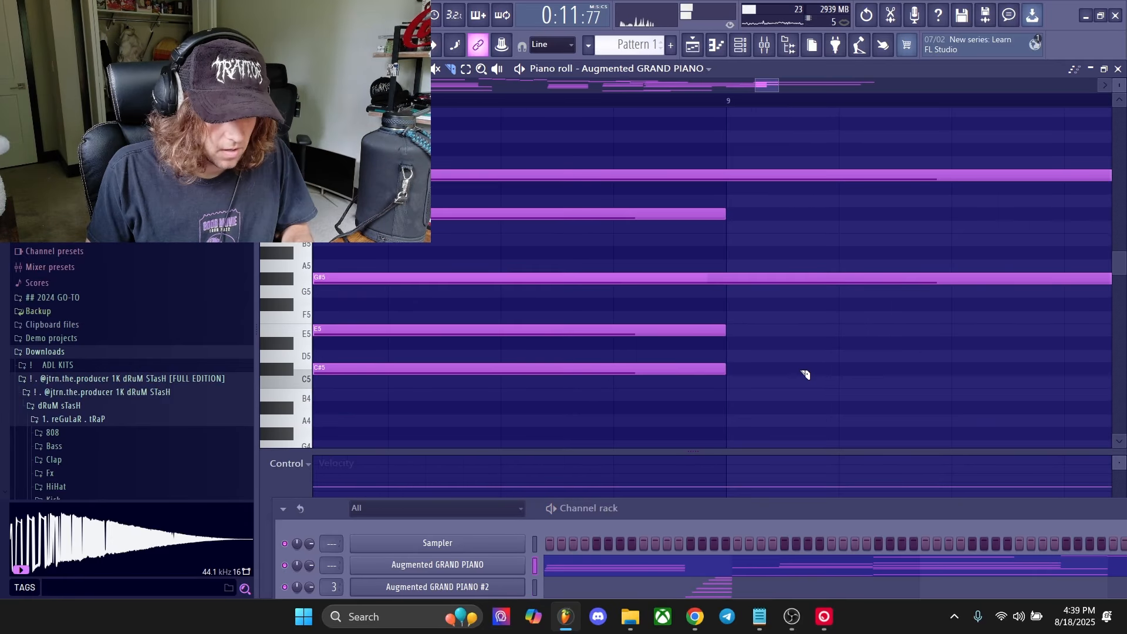
Step: Slice the sustained notes at bar 9 and remove the parts running past it
left_click_drag(732, 151, 734, 154)
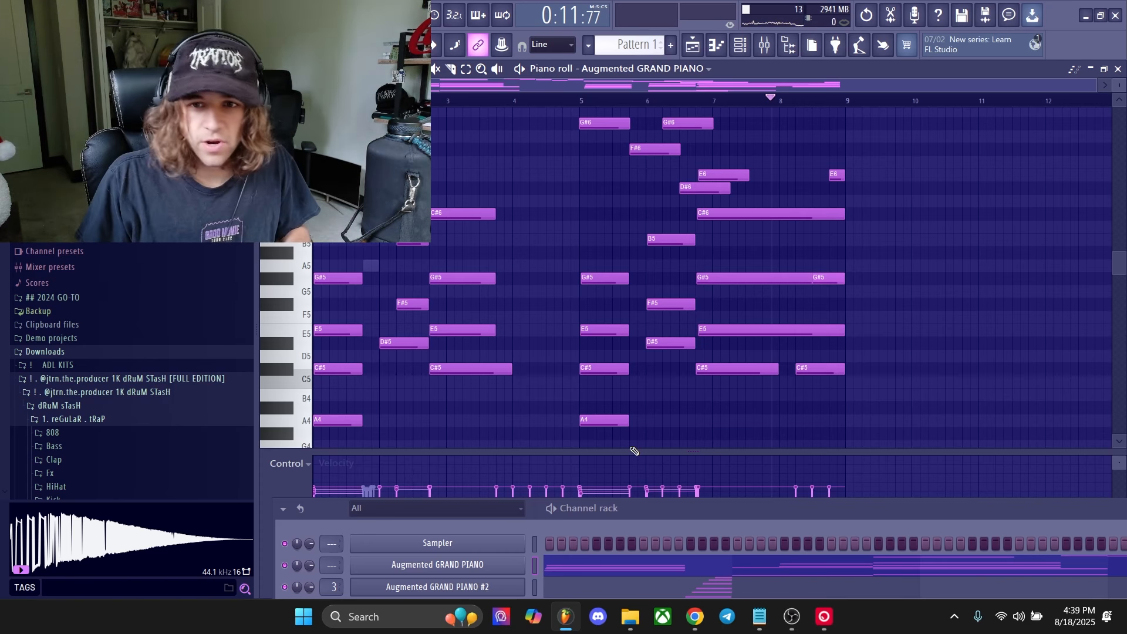
Step: Load Melodyne into effect slot 8 of the Master mixer track
left_click(763, 51)
left_click(315, 327)
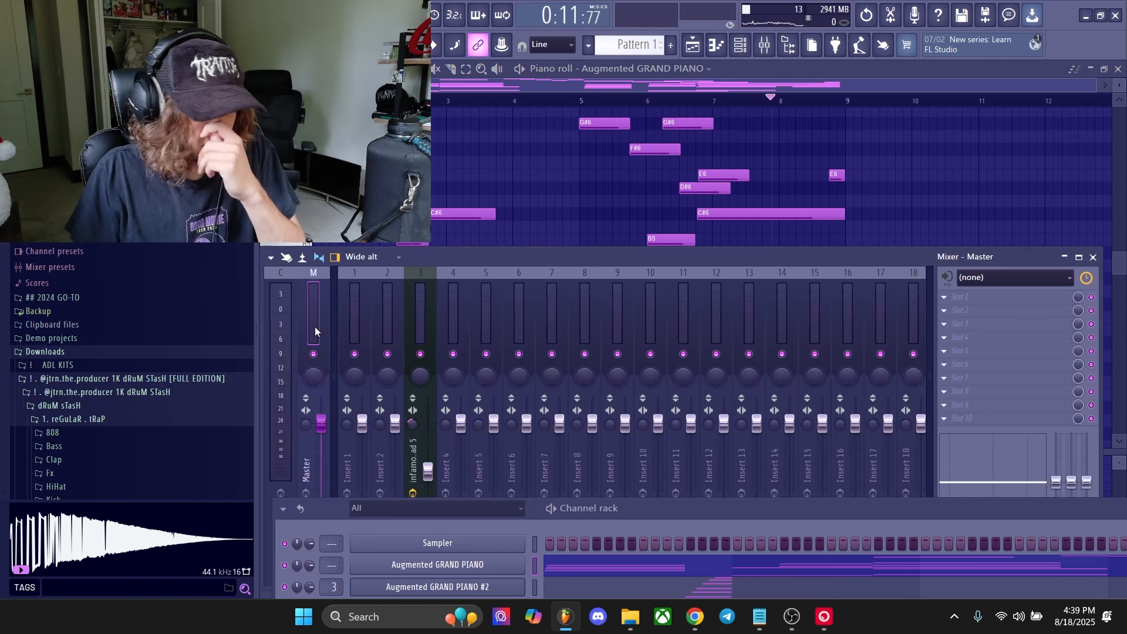
middle_click(1001, 397)
left_click(449, 361)
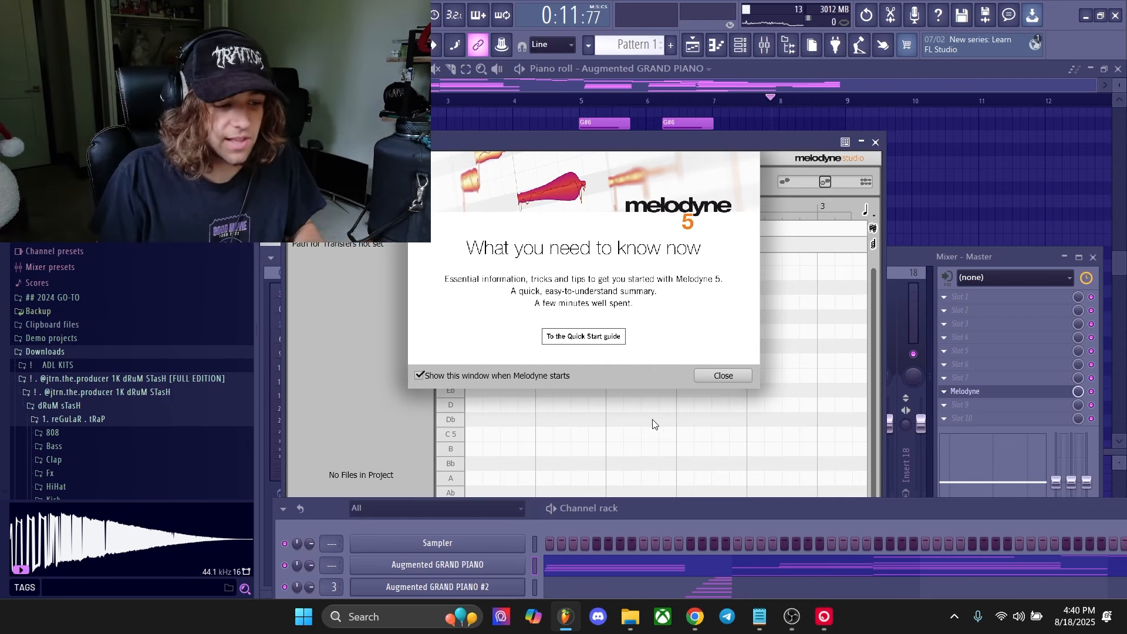
Step: Dismiss Melodyne's welcome window, close the update page in the browser and return to the project
left_click(736, 380)
left_click(965, 215)
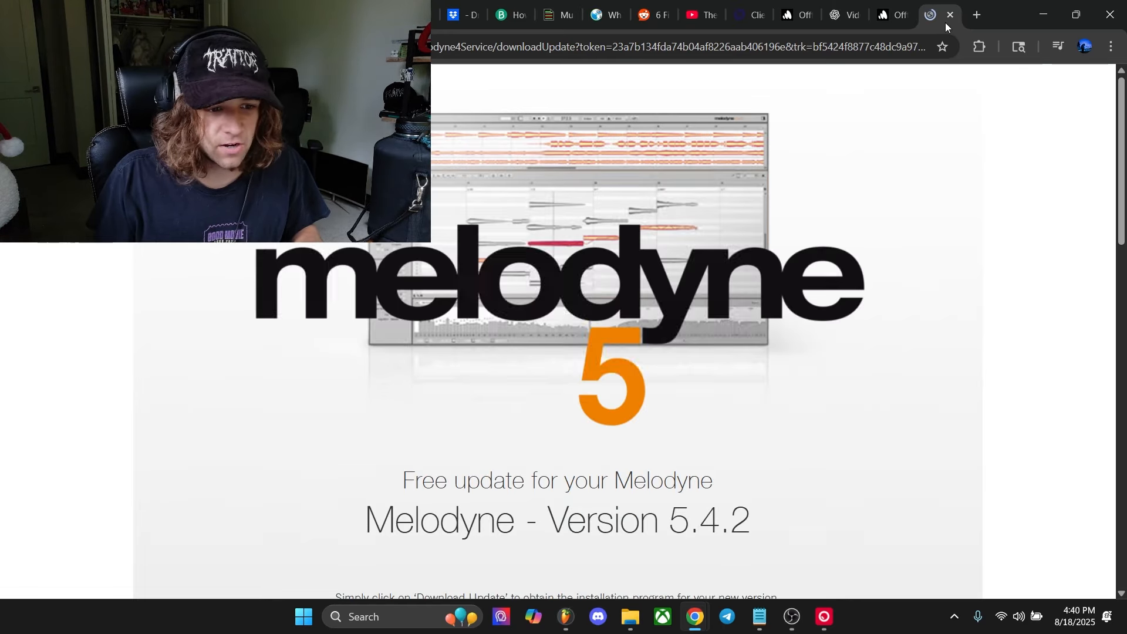
left_click(949, 16)
left_click(1039, 18)
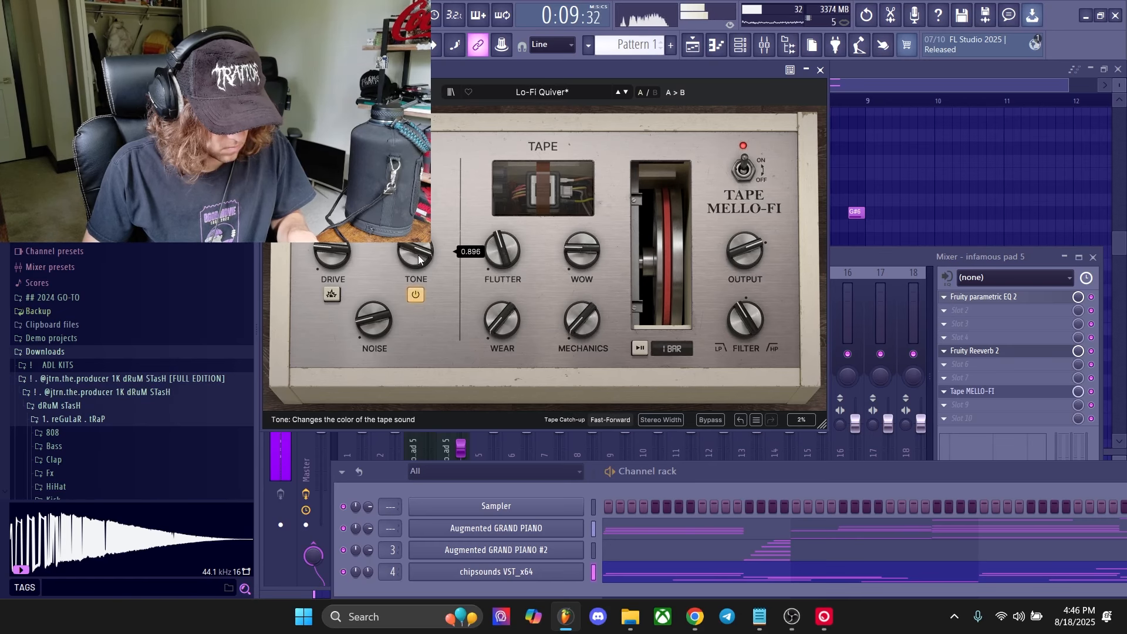
Step: Listen through the chipsounds VST_x64 melody in its piano roll
right_click(932, 176)
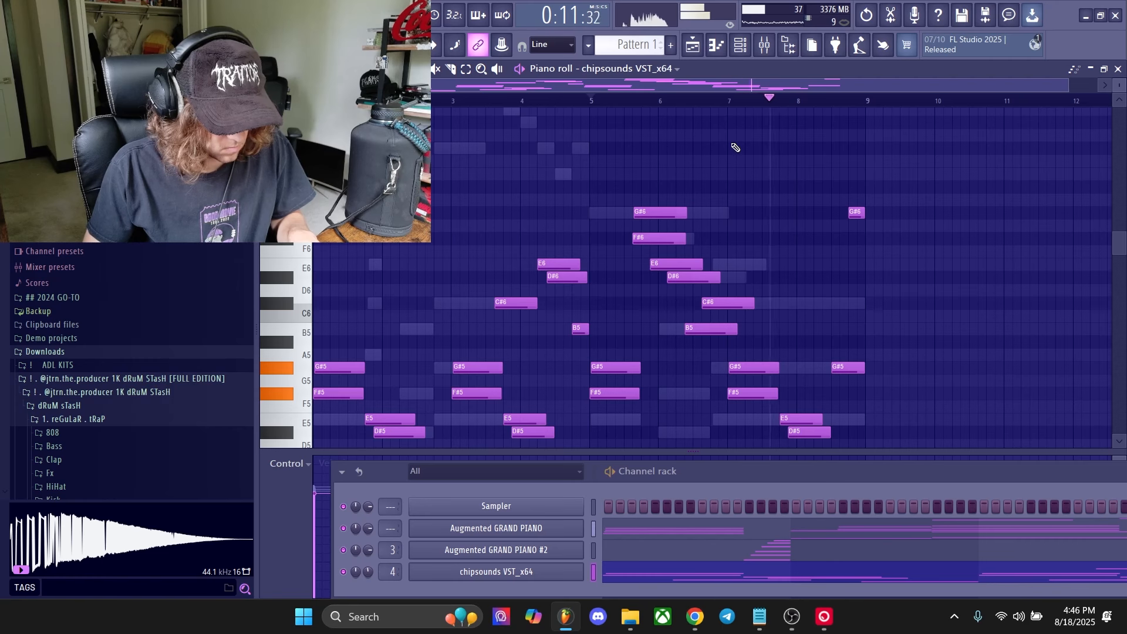
left_click(765, 46)
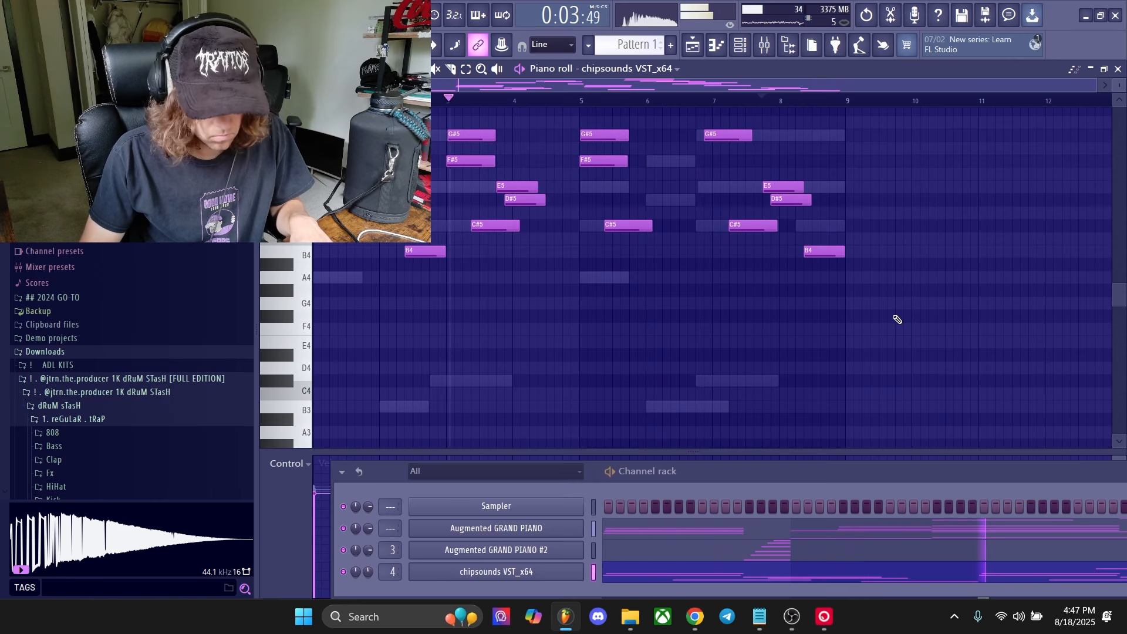
scroll(632, 346, "up", 3)
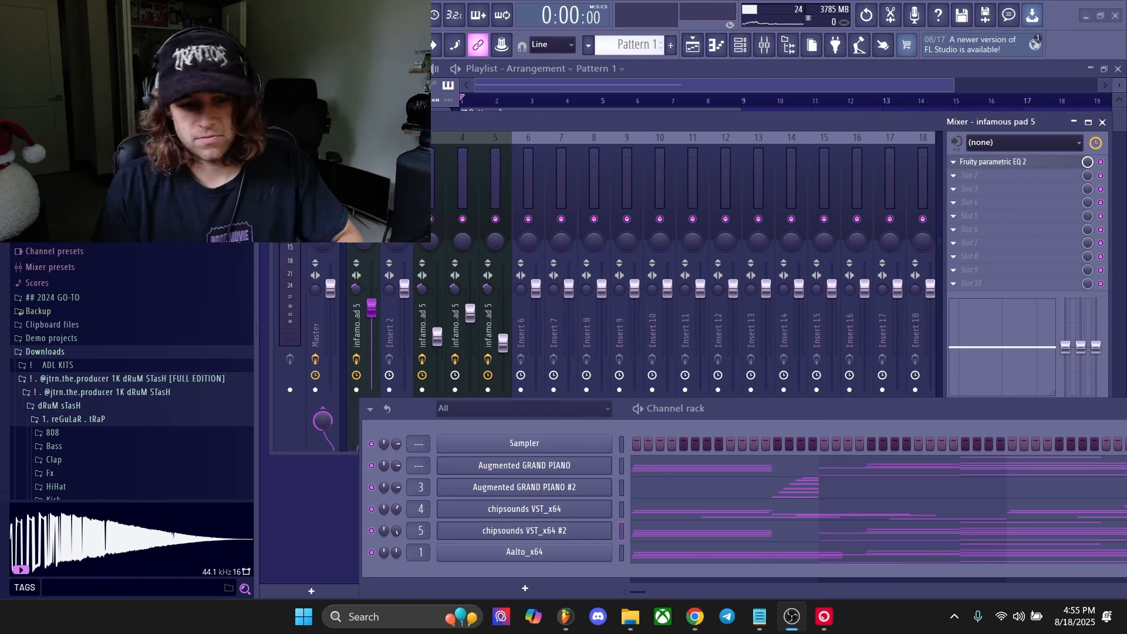
Step: Play back the full pattern and move the channel rack up over the mixer
key("space")
left_click_drag(843, 411, 660, 307)
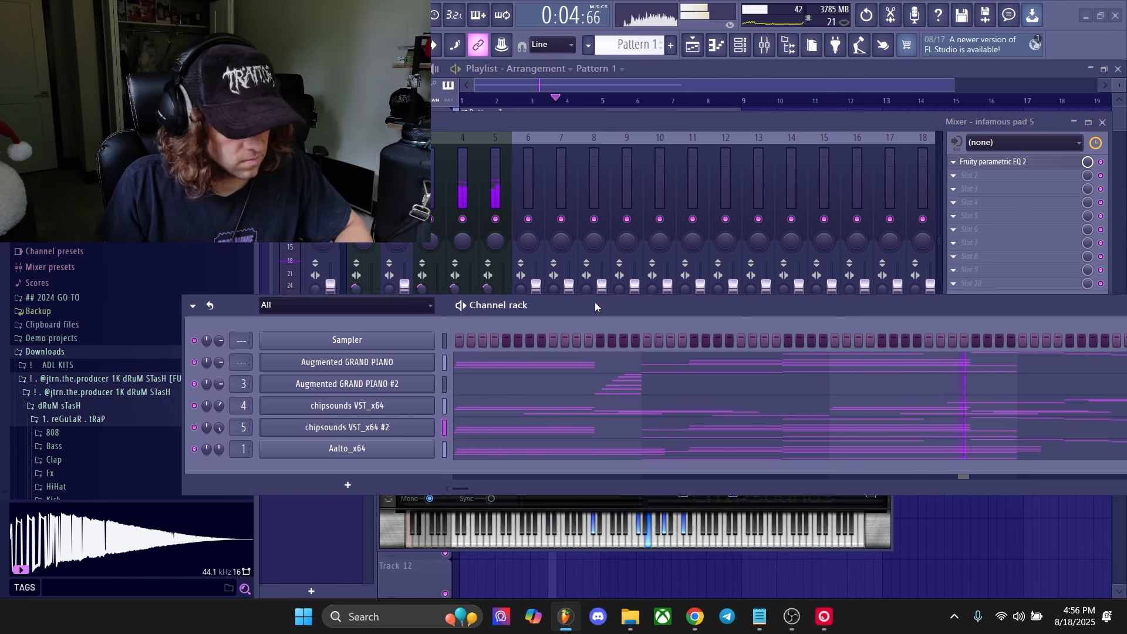
mouse_move(595, 306)
left_mouse_down()
mouse_move(488, 309)
mouse_move(615, 308)
left_mouse_up()
key("space")
Step: Add Tape MELLO-FI to slot 4 of the Aalto_x64 mixer track with Lo-Fi Quiver and Tone at 0.940, and lower the track volume
left_click_drag(669, 238, 728, 269)
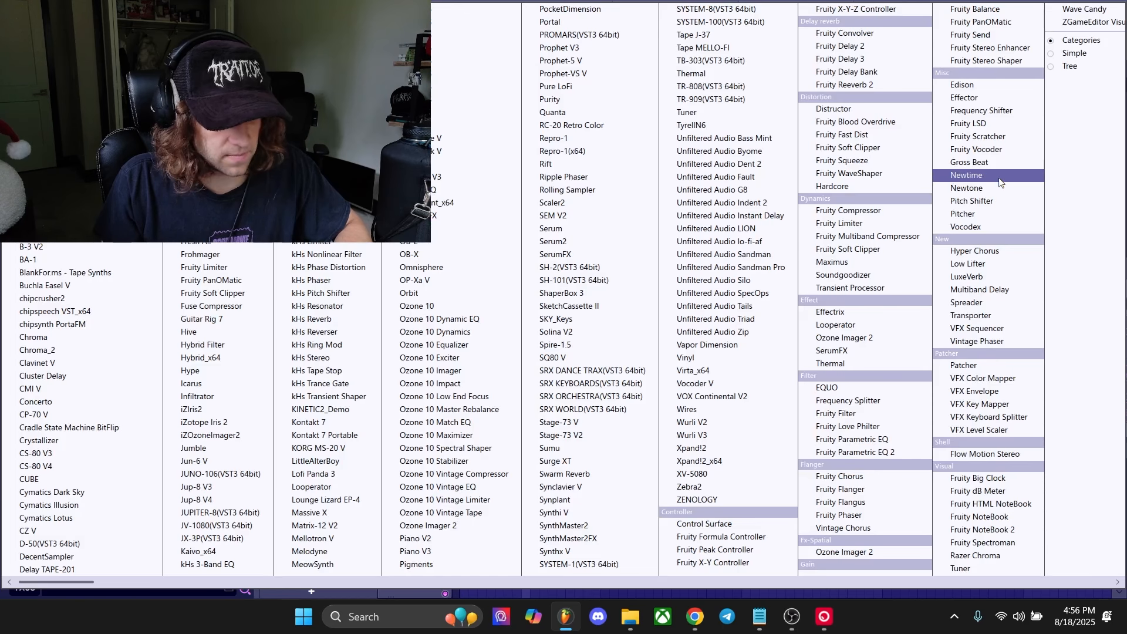
left_click(674, 304)
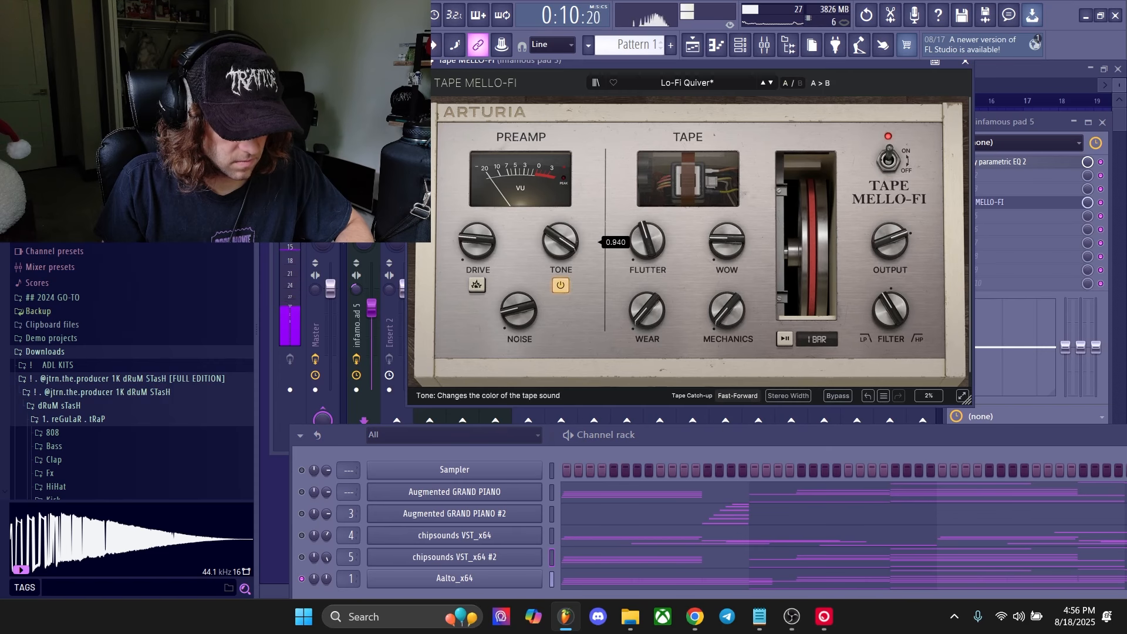
left_click(357, 276)
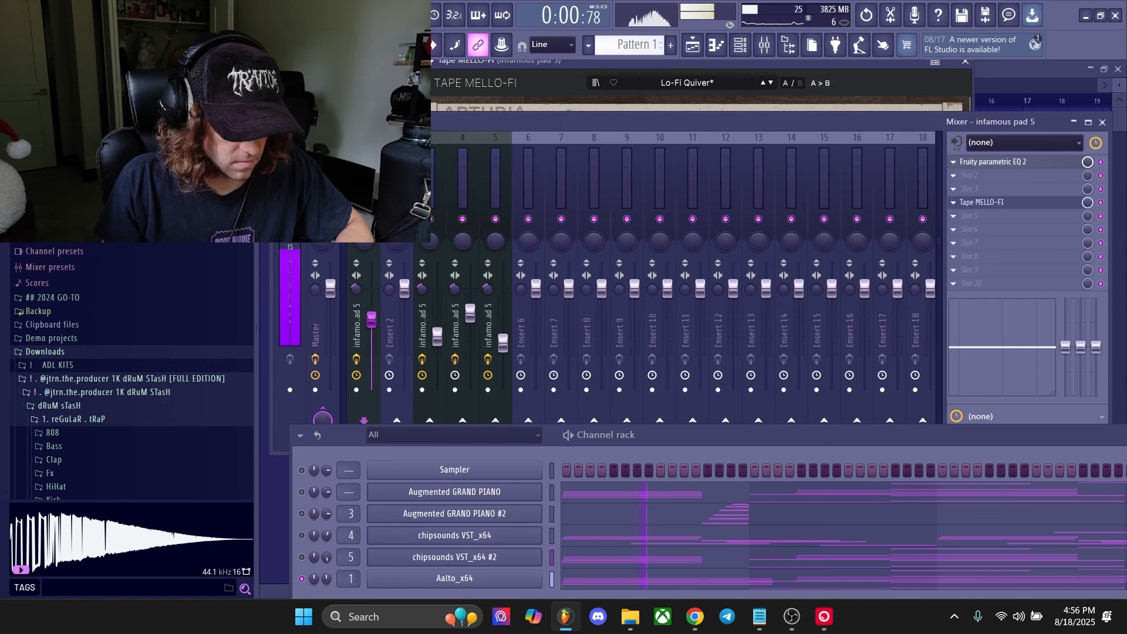
Step: Move the channel rack up and add ShaperBox 3 to slot 8 of the Aalto_x64 mixer track
left_click_drag(652, 452, 699, 381)
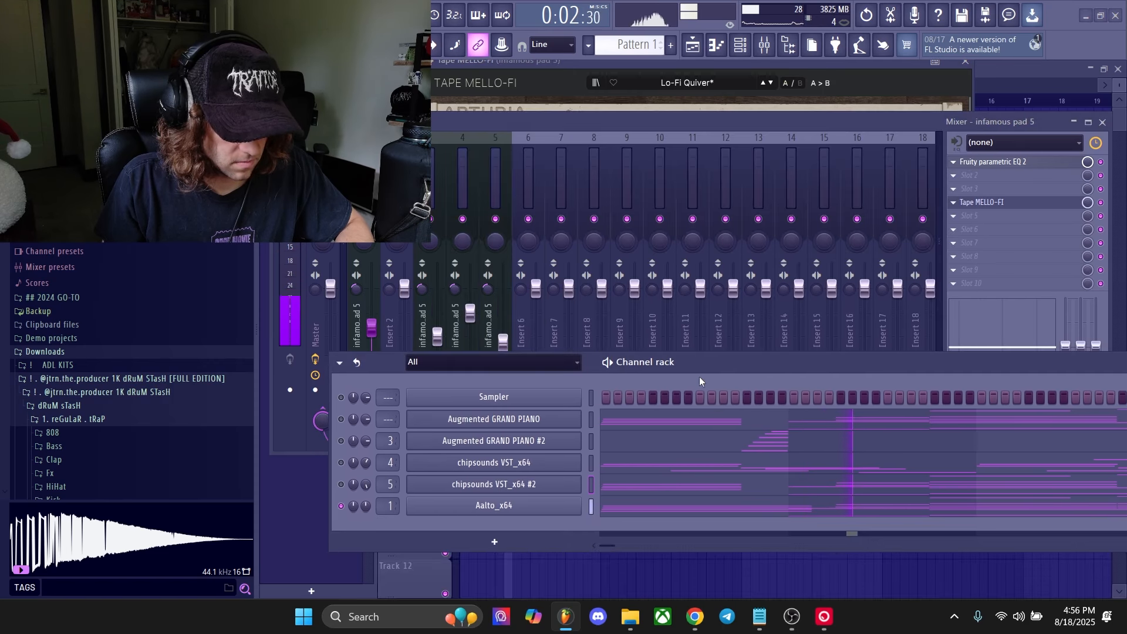
left_click(998, 255)
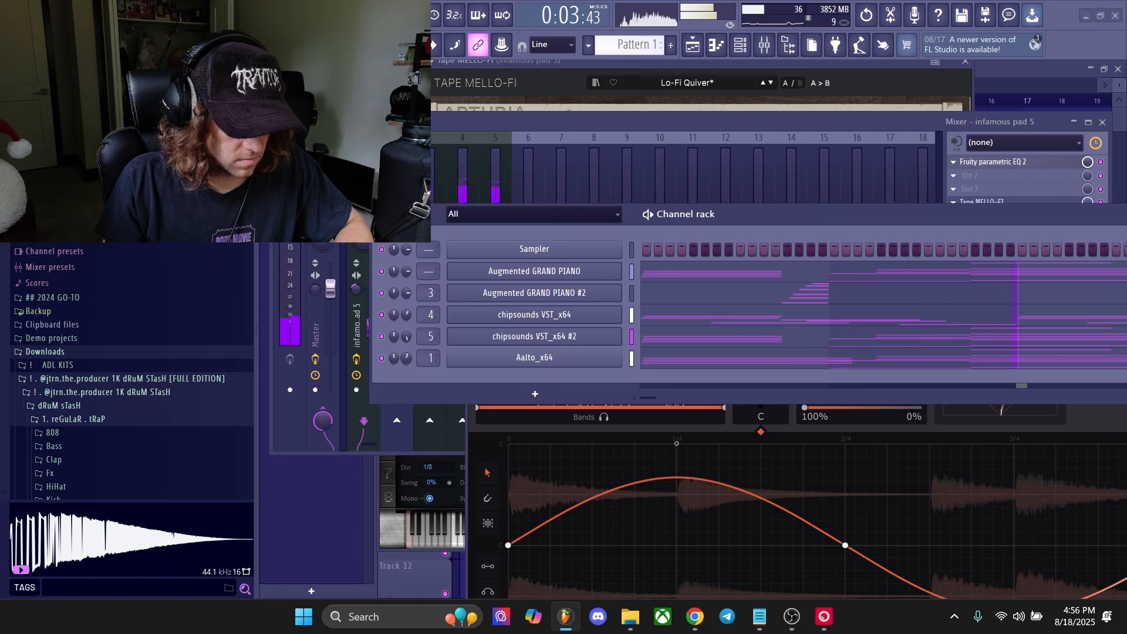
Step: Split Pattern 1 by channel and lay the resulting instrument patterns on separate playlist tracks from bar 1
left_click_drag(715, 213, 703, 245)
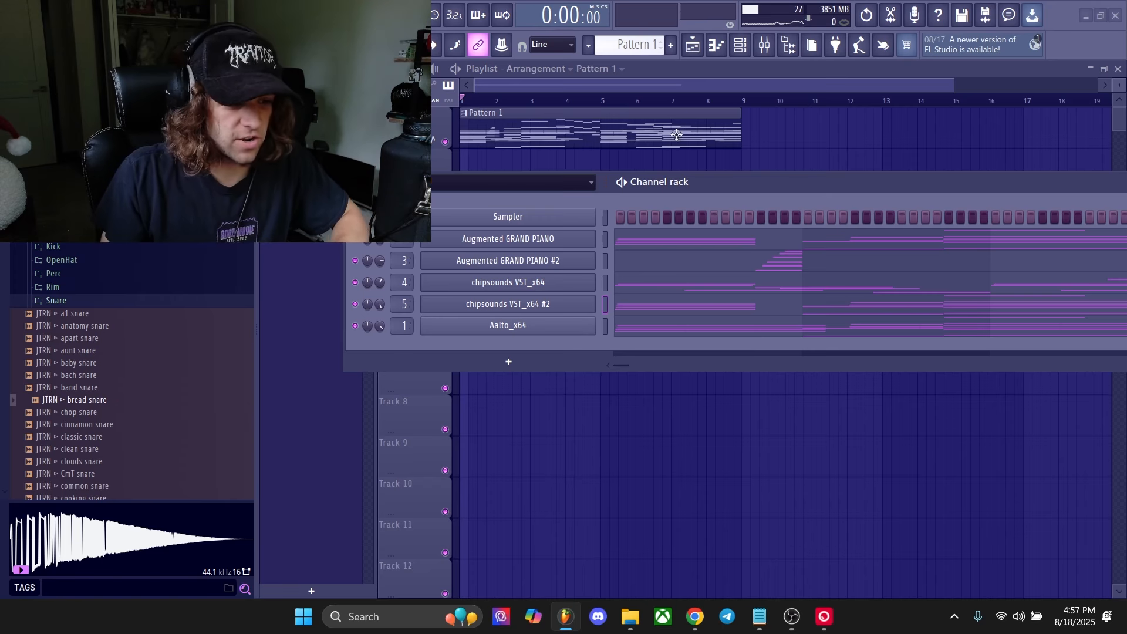
left_click(628, 45)
left_click(663, 276)
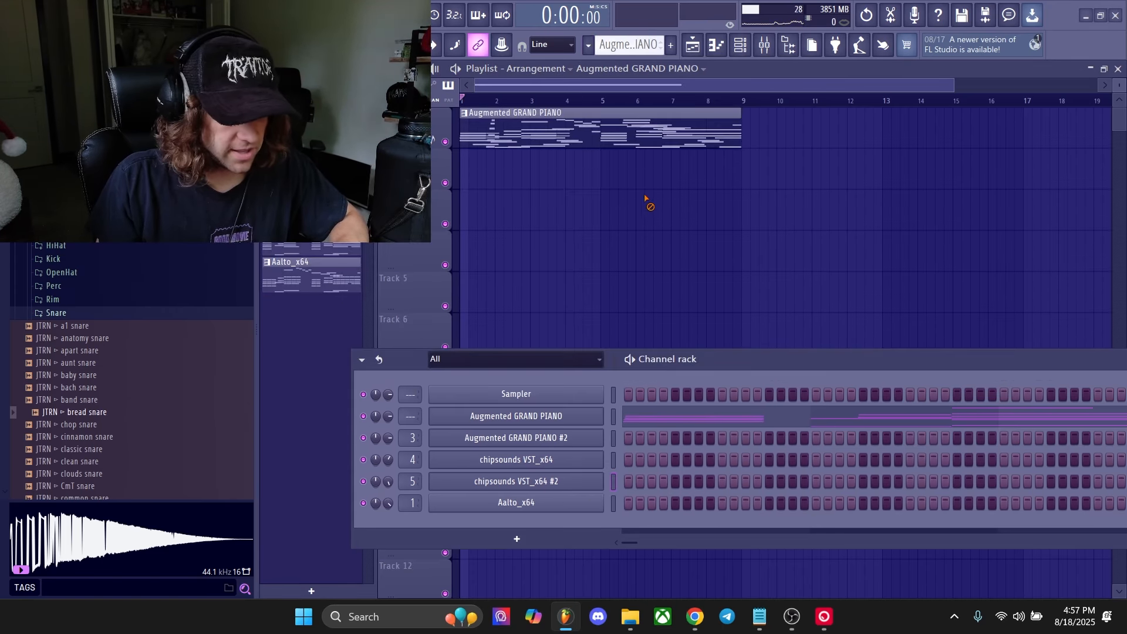
right_click(498, 143)
left_click_drag(362, 278, 468, 130)
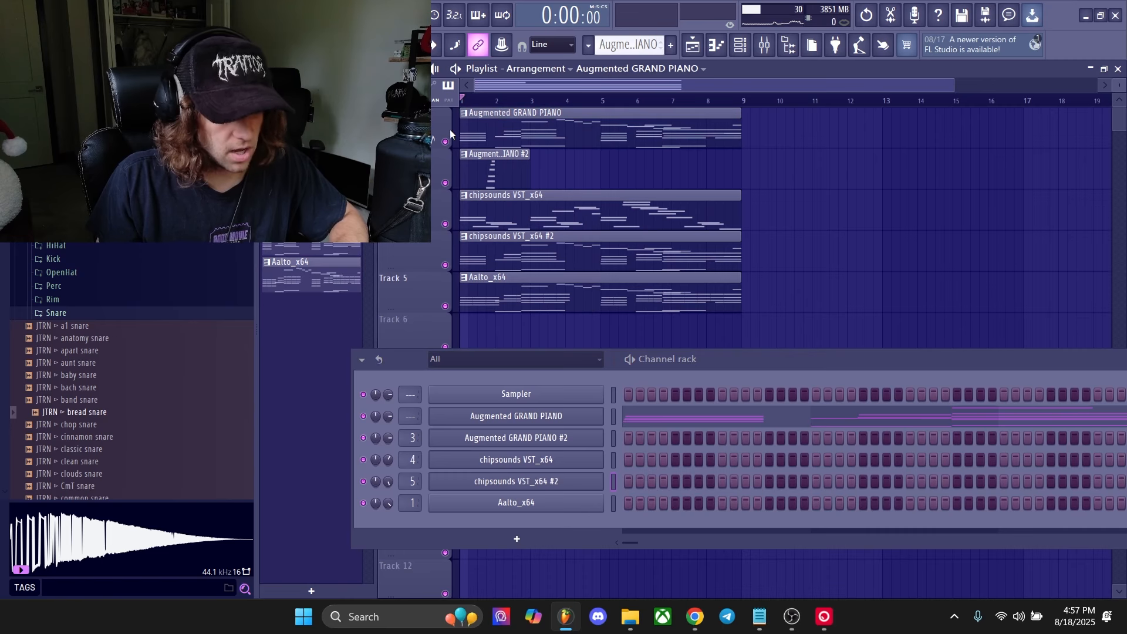
Step: Solo the chipsounds VST_x64 track in the playlist and listen to its melody
right_click(445, 223)
key("space")
left_click(581, 219)
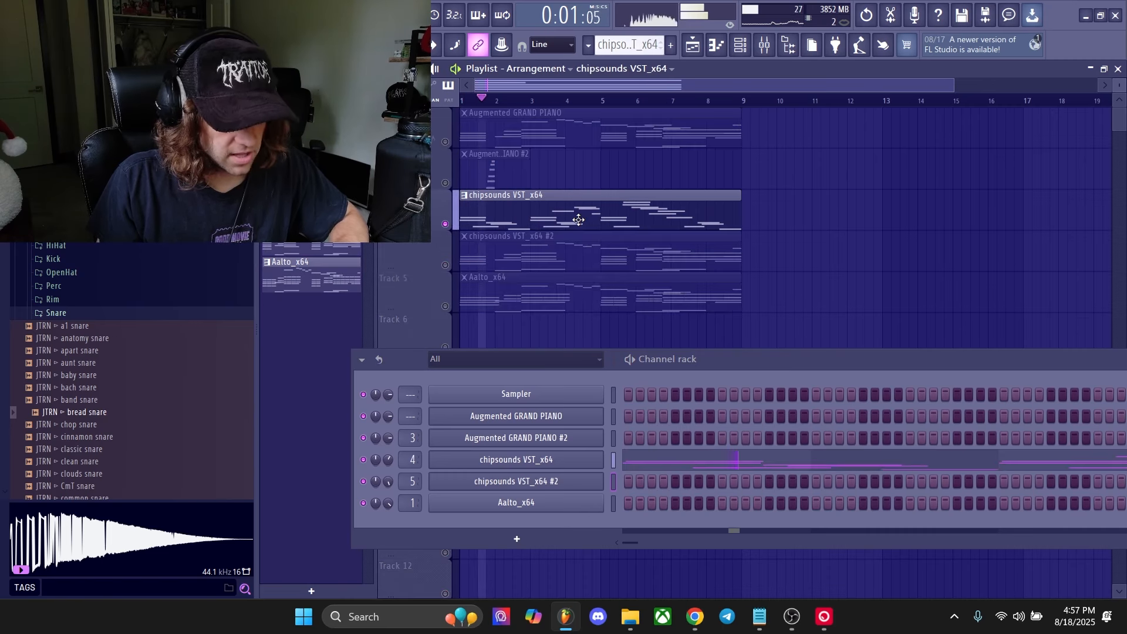
key("space")
Step: On mixer track 4, move Fruity parametric EQ 2 down to slot 7, below Fruity Reeverb 2
left_click(766, 45)
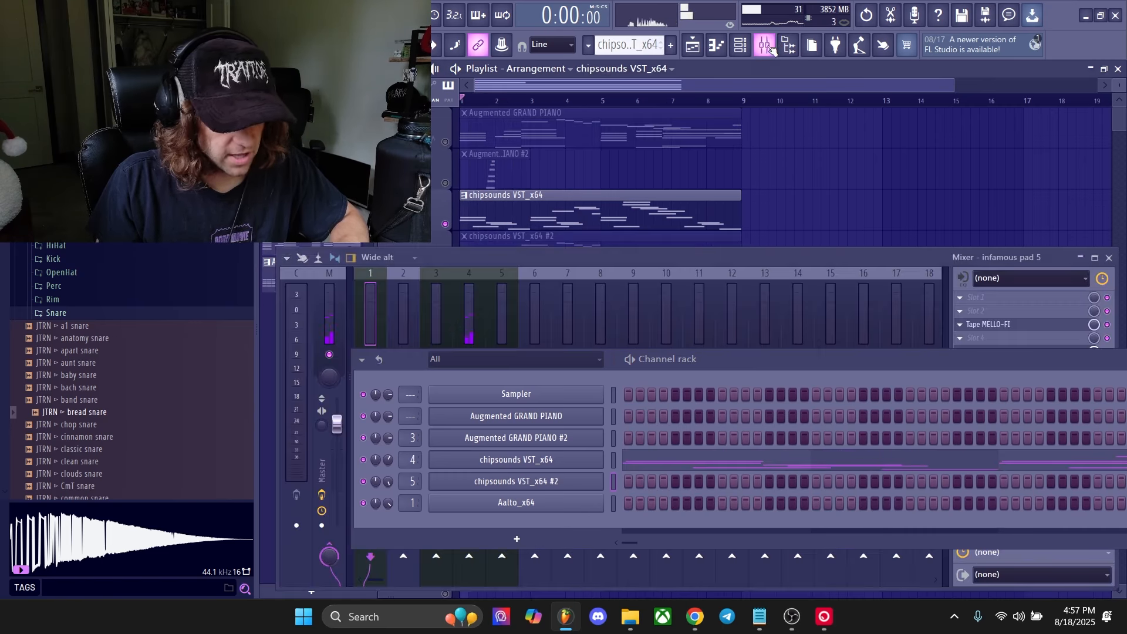
left_click(480, 307)
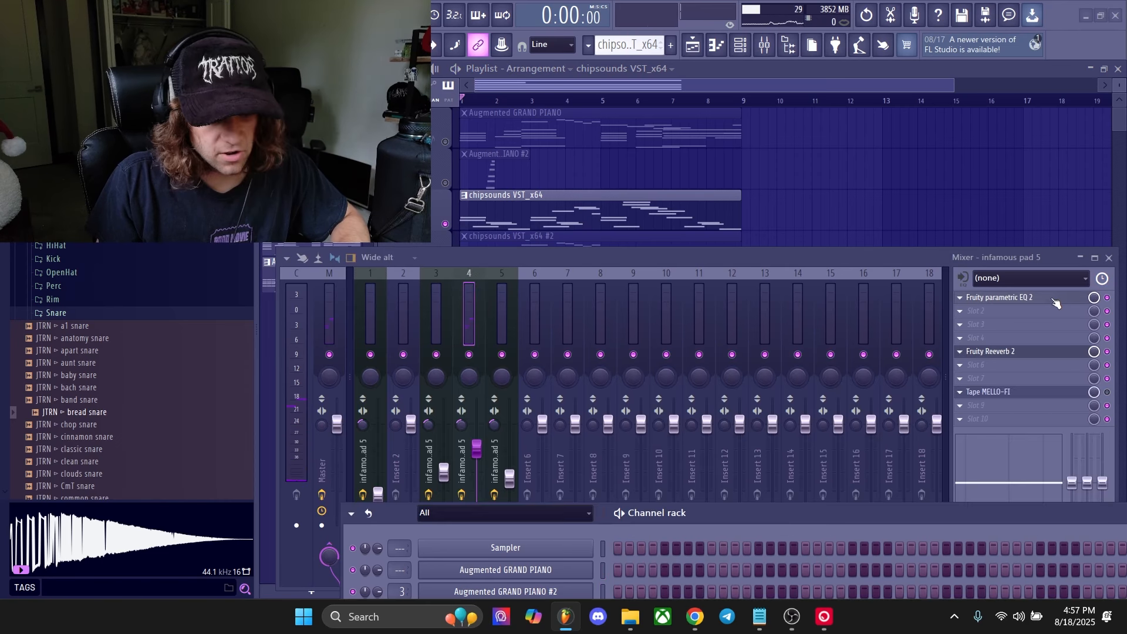
scroll(1053, 299, "down", 6)
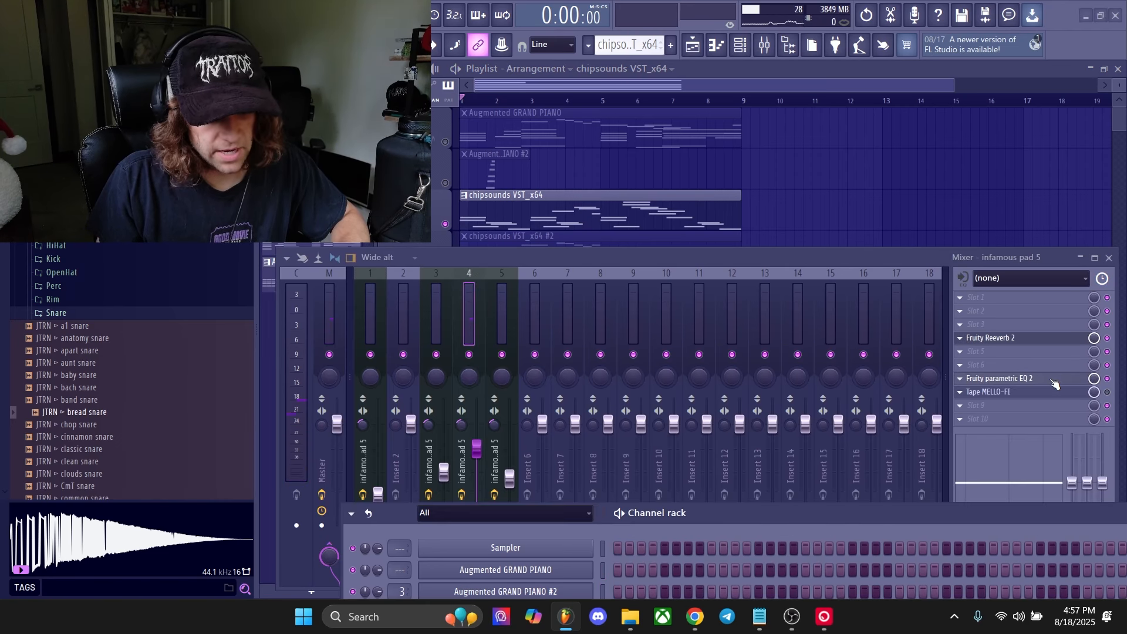
left_click(1055, 384)
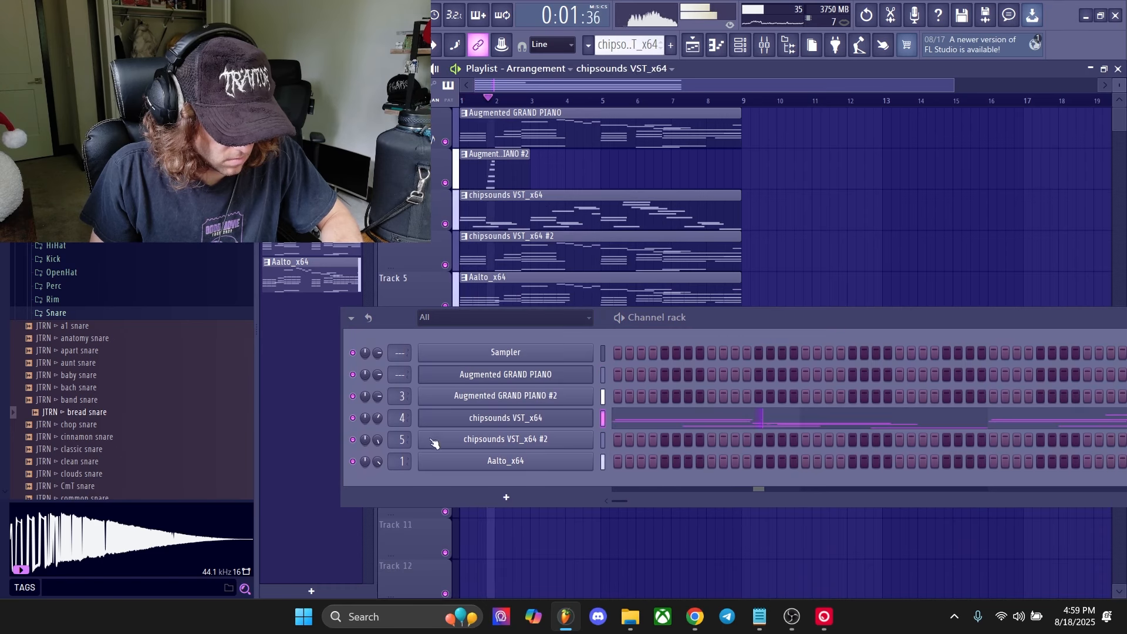
Step: Raise the chipsounds VST_x64 channel volume slightly during playback and move the channel rack below the playlist clips
left_click_drag(378, 419, 377, 411)
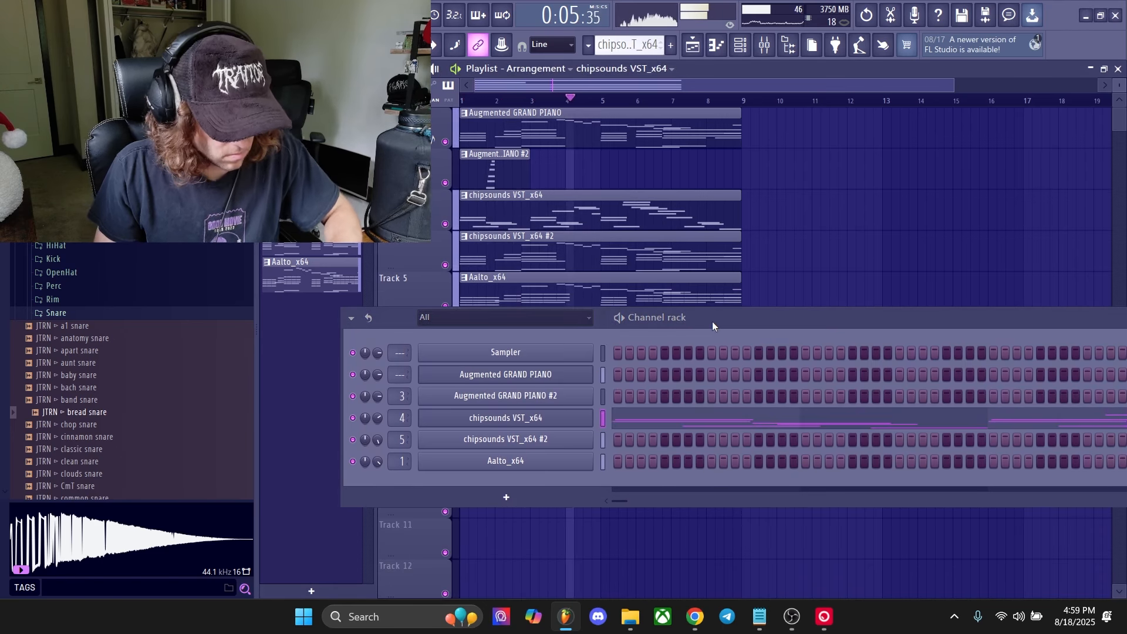
left_click_drag(712, 326, 701, 524)
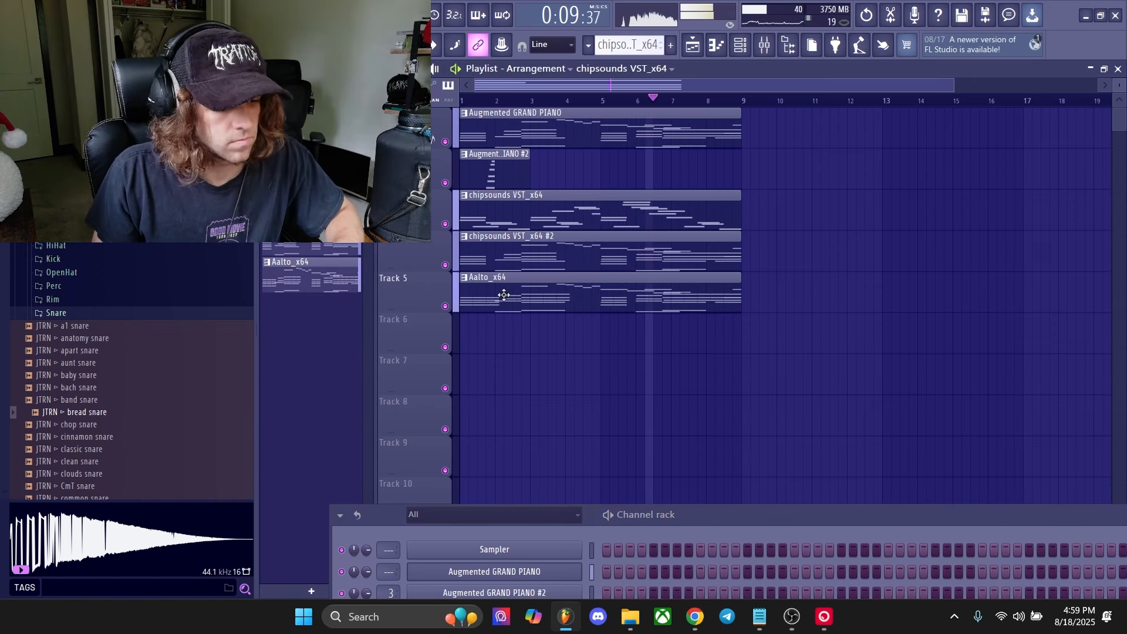
key("space")
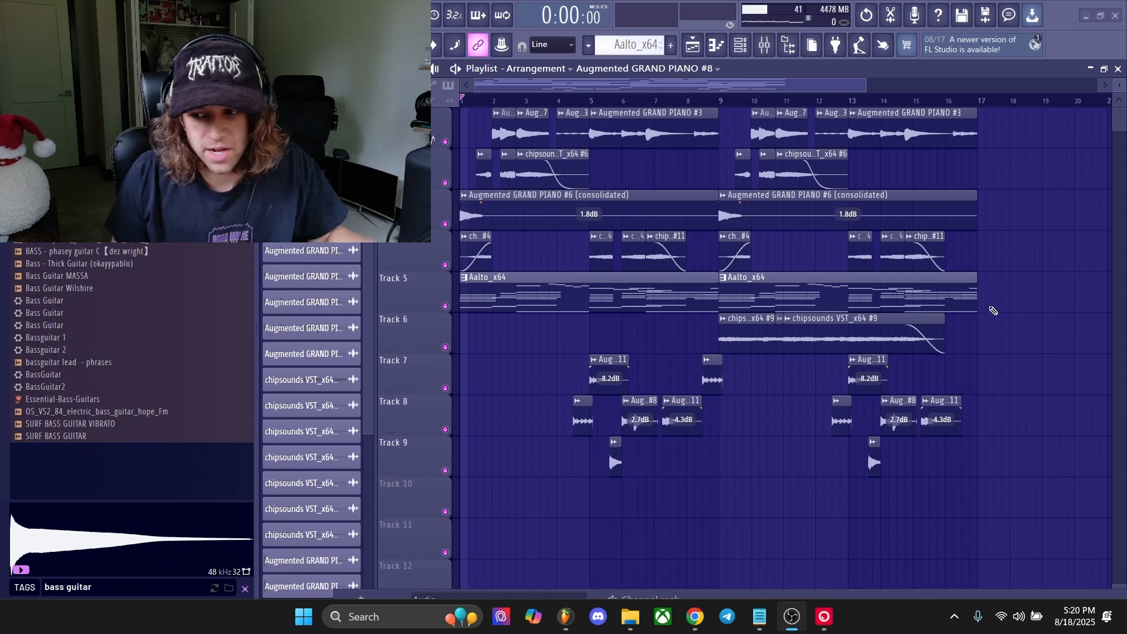
Step: Play back the chopped arrangement, starting partway through bar 4
key("space")
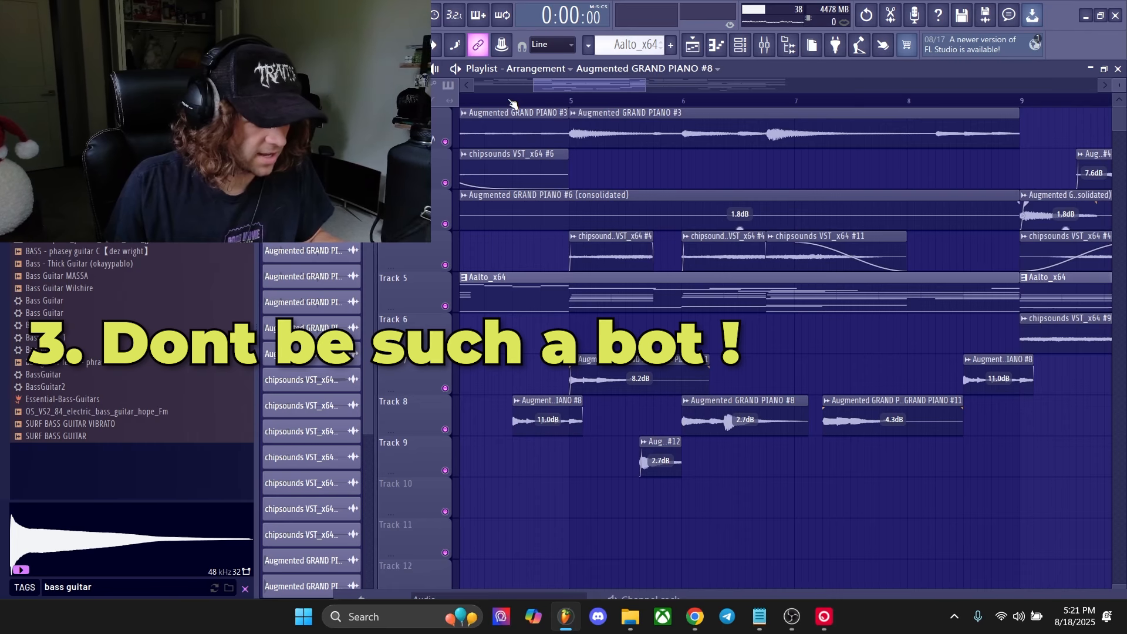
left_click(514, 104)
key("space")
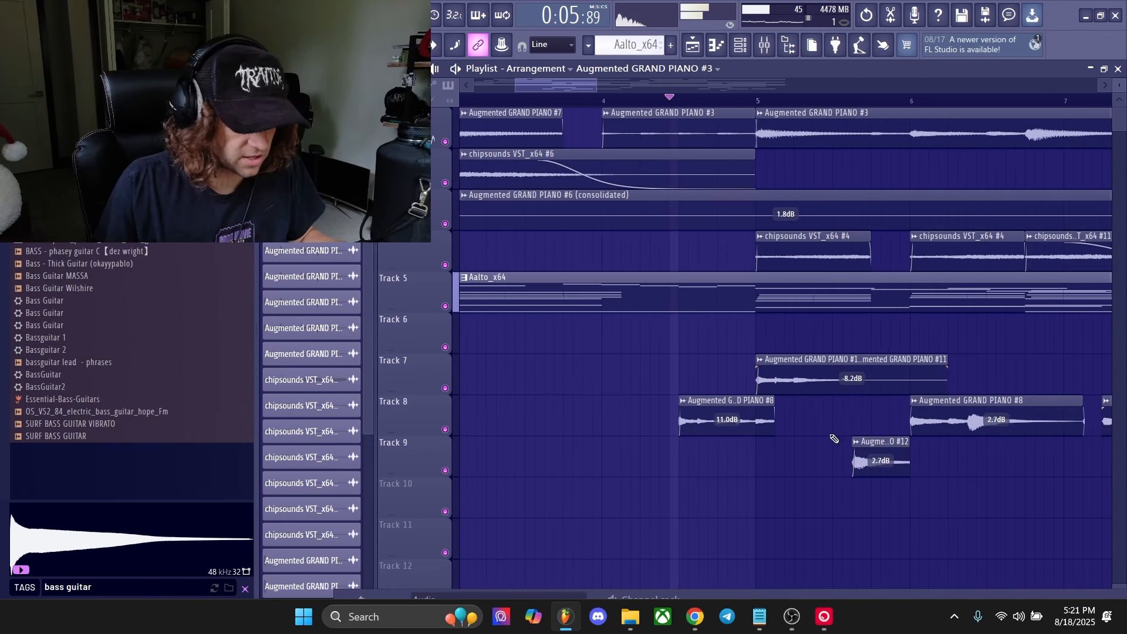
Step: Move the Augmented GRAND PIANO #8 clip in bar 4 down to Track 11 and try extending its end
scroll(833, 440, "down", 4)
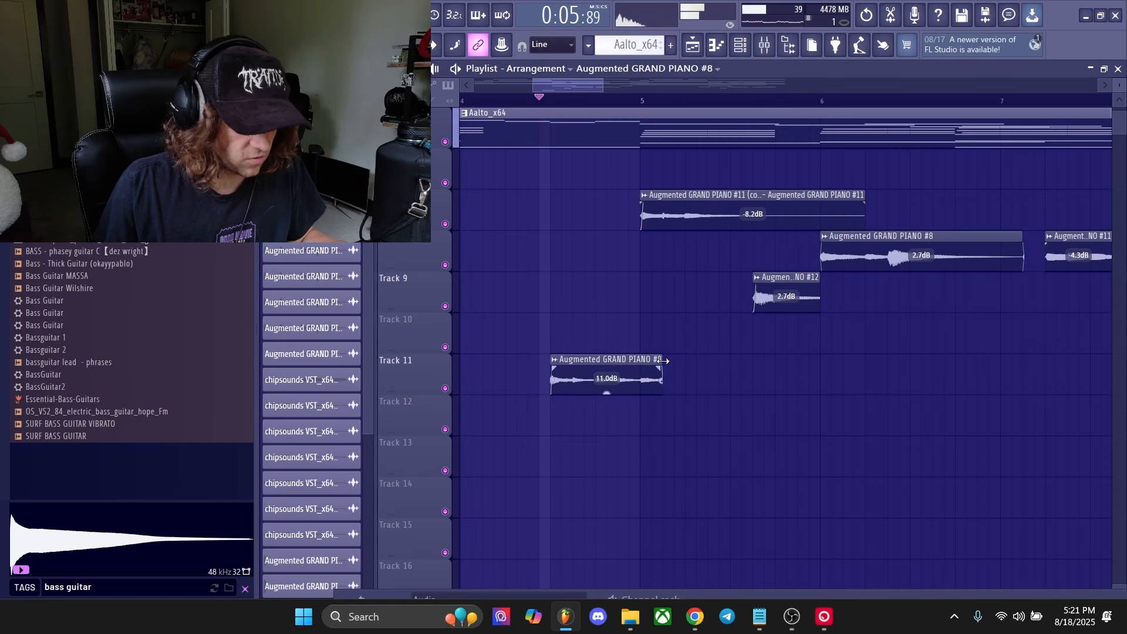
left_click_drag(663, 360, 1033, 360)
Step: Isolate Tracks 7 to 11 and listen to the Augmented GRAND PIANO chops from bar 4 onward
right_click(445, 388)
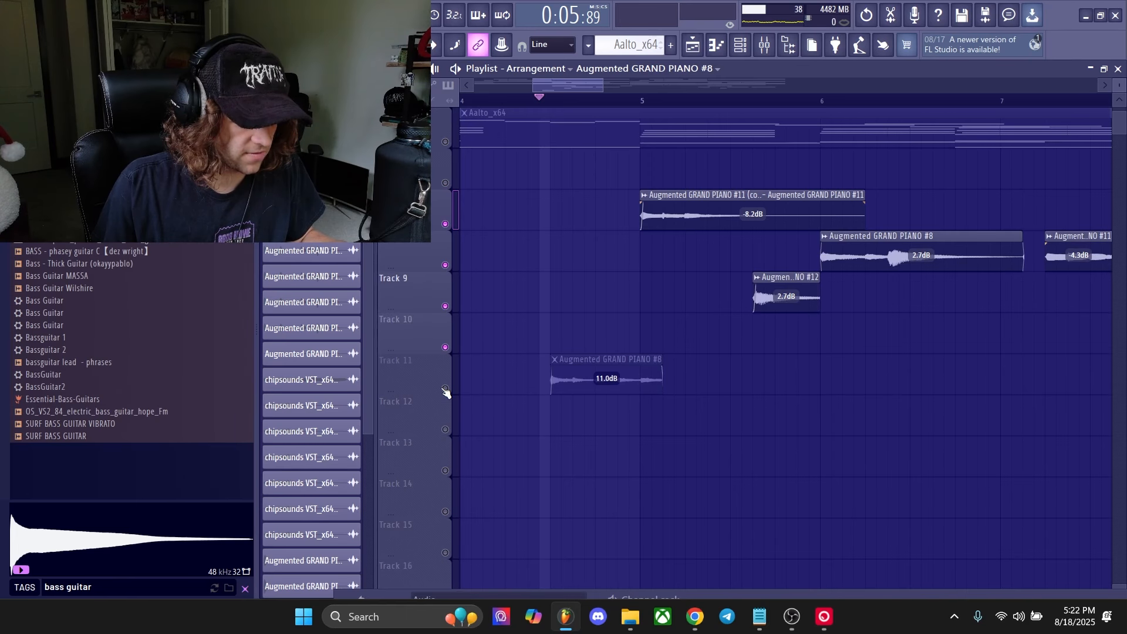
left_click(445, 390)
scroll(603, 367, "down", 1)
key("space")
scroll(652, 369, "down", 3)
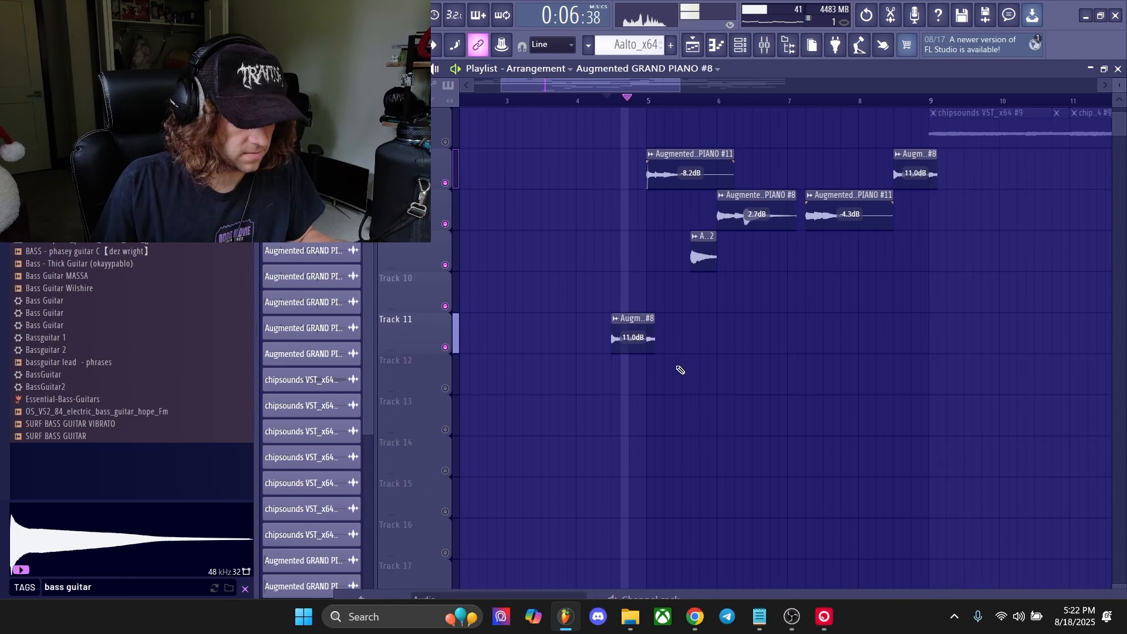
scroll(792, 411, "up", 3)
scroll(822, 424, "up", 1)
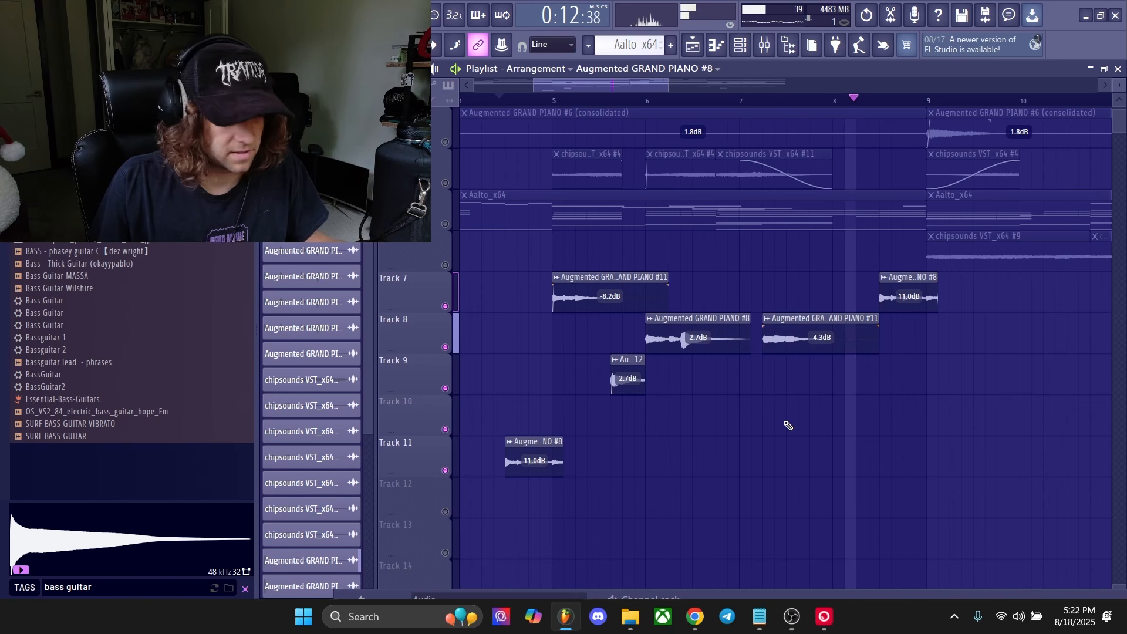
scroll(810, 344, "up", 4)
key("space")
scroll(813, 429, "down", 5)
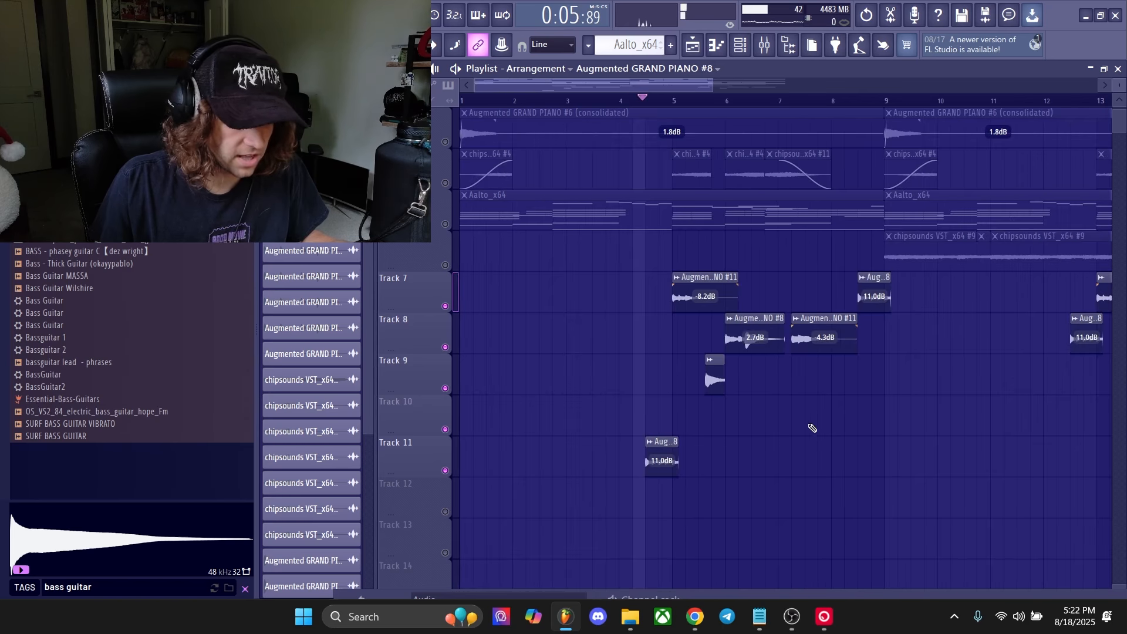
Step: Reactivate all playlist tracks and play the chops together with the full arrangement
left_click(447, 306)
key("space")
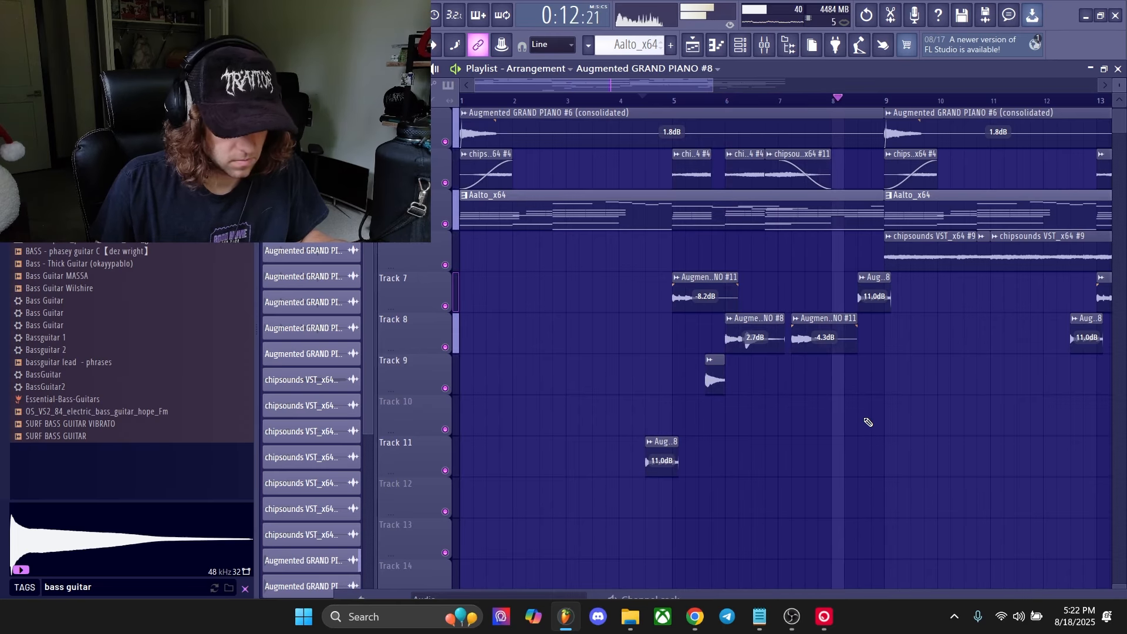
key("space")
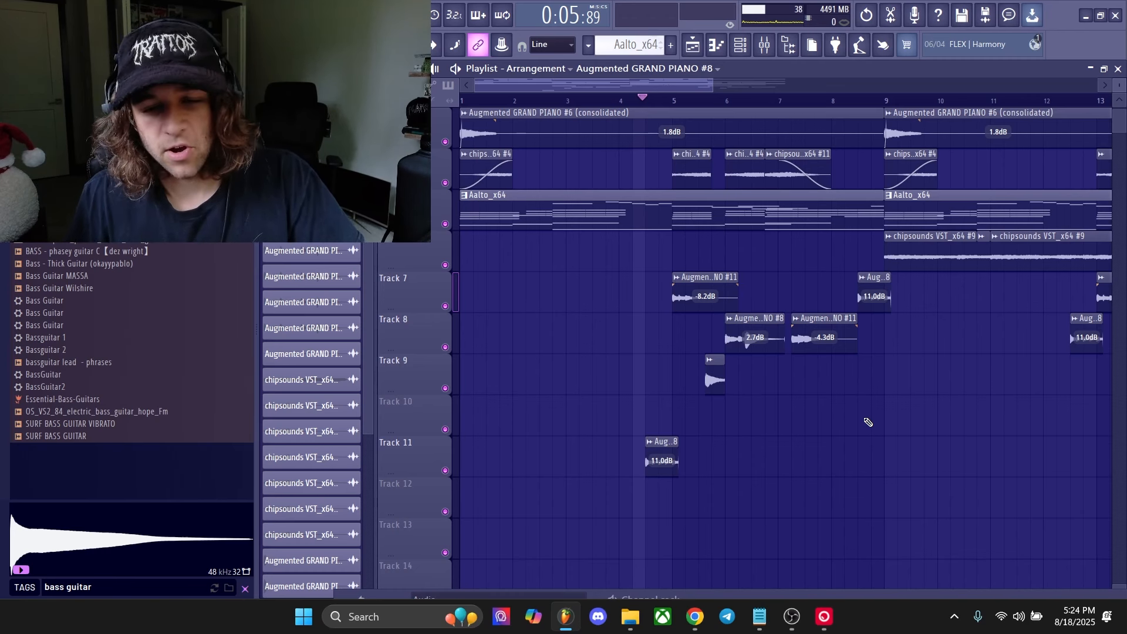
Step: Play the arrangement again, then stop it and open the first Aalto_x64 pattern clip on Track 5
scroll(941, 403, "up", 2)
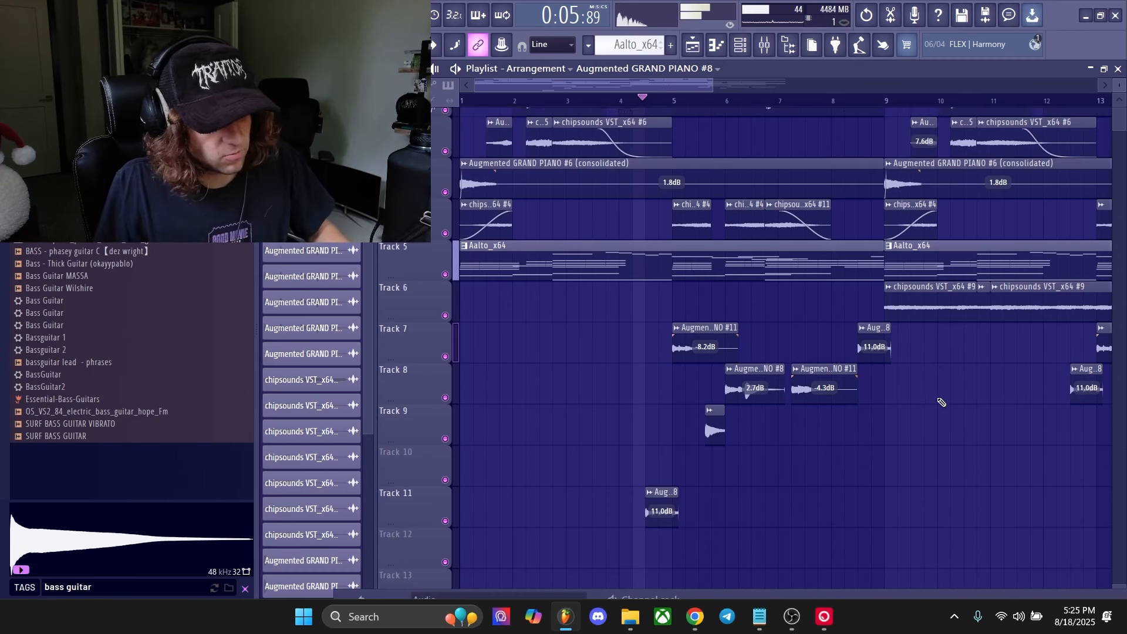
scroll(719, 297, "down", 4)
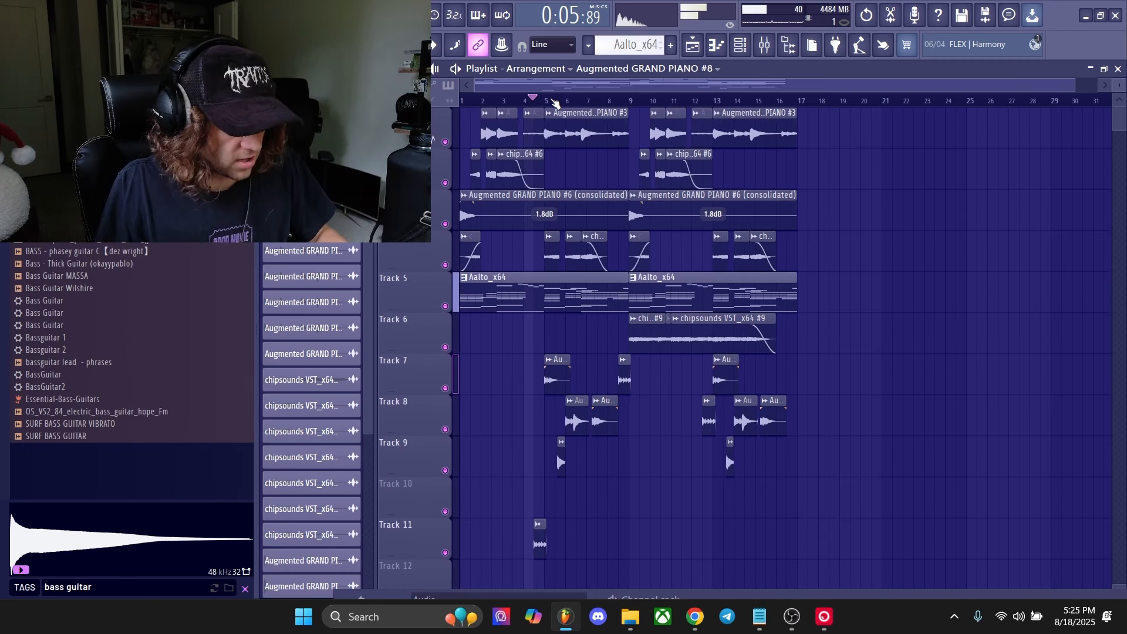
key("space")
double_click(531, 302)
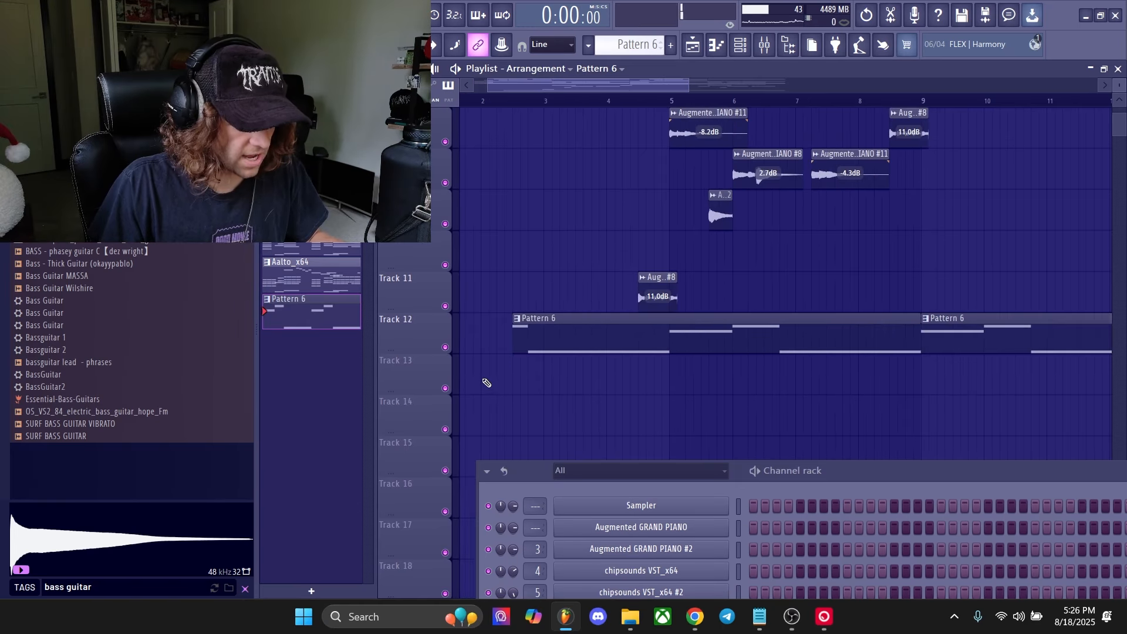
Step: Trim the start of the first Pattern 6 clip on Track 12 to remove its opening note and play the arrangement
scroll(486, 383, "up", 5)
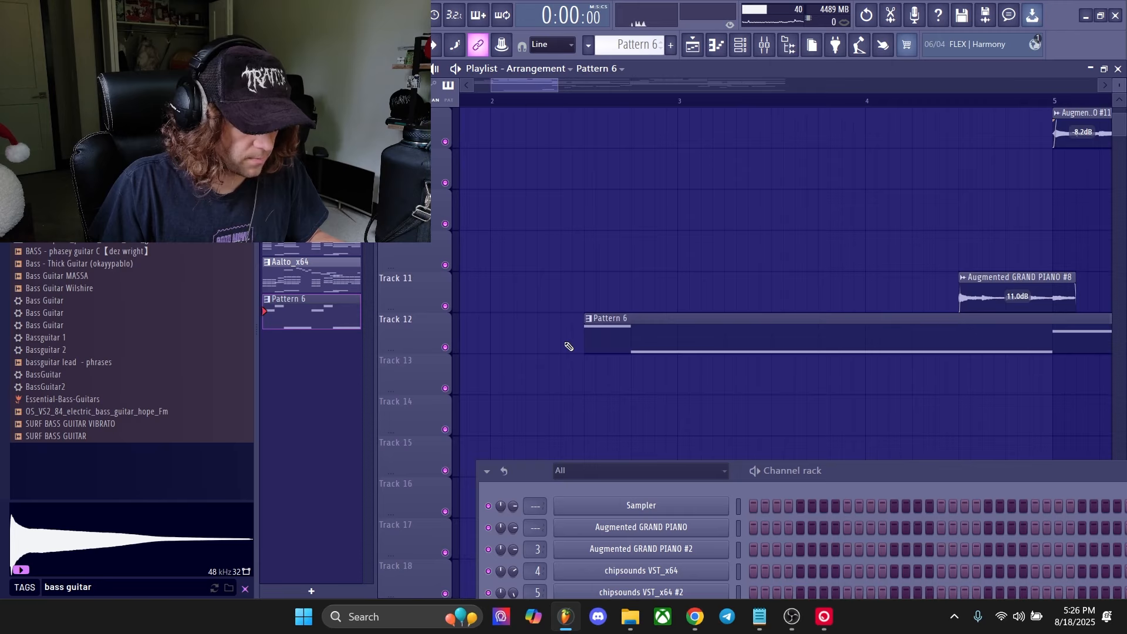
left_click_drag(583, 340, 631, 340)
scroll(637, 370, "down", 5)
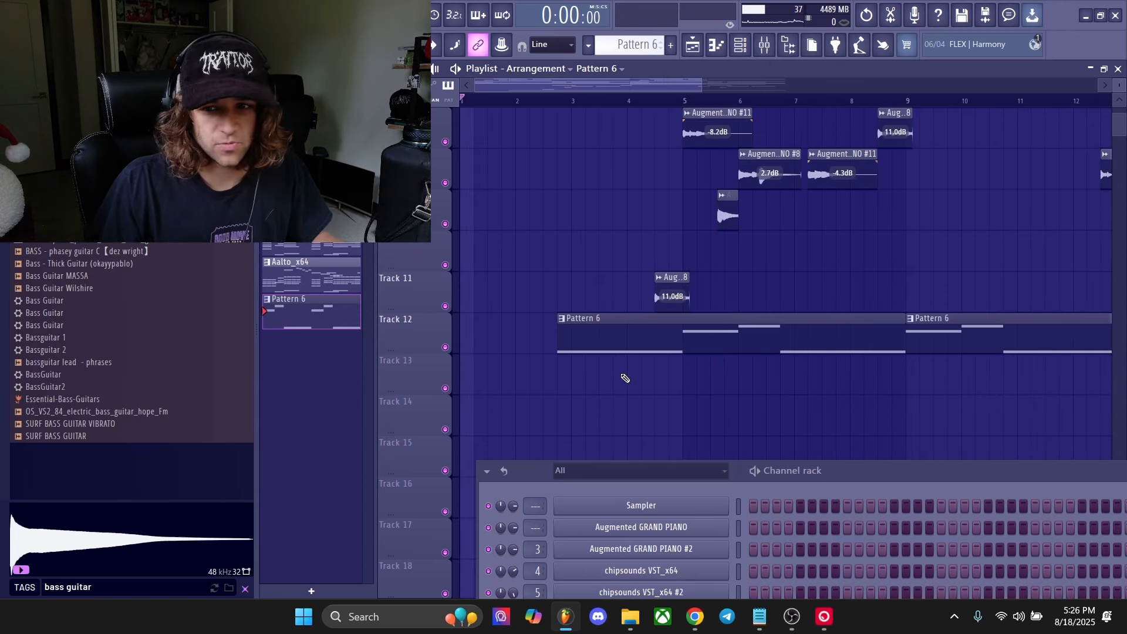
key("space")
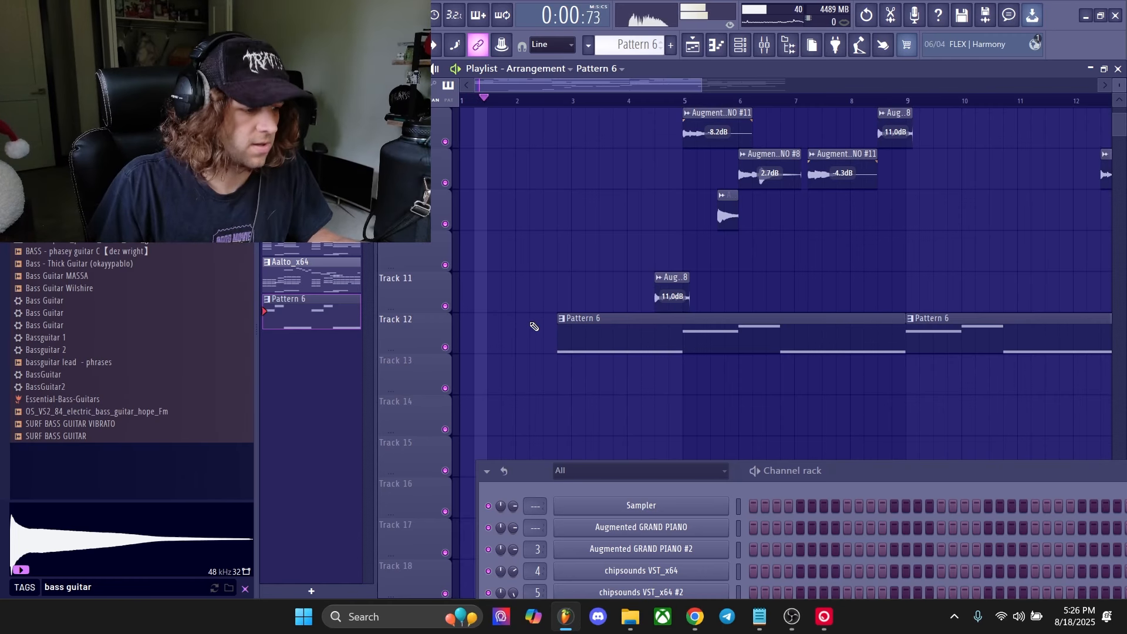
Step: Shorten the chipsounds VST_x64 #12 clip on Track 6 to end at bar 17 and bend its fade-out curve upward
scroll(533, 327, "up", 2)
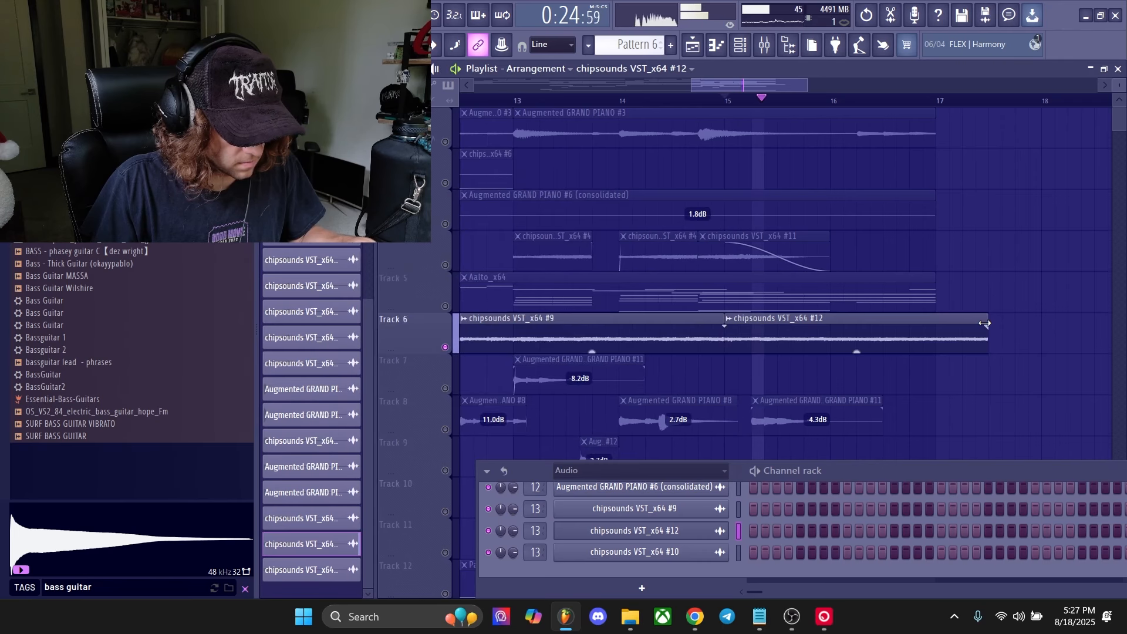
left_click_drag(984, 323, 935, 326)
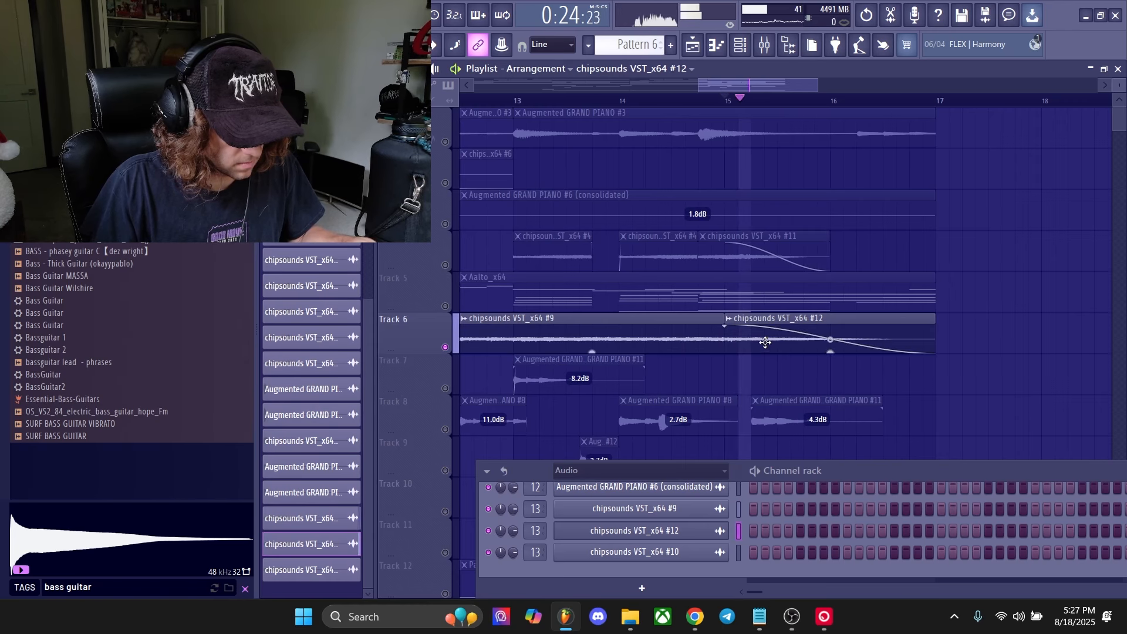
left_click_drag(830, 344, 830, 328)
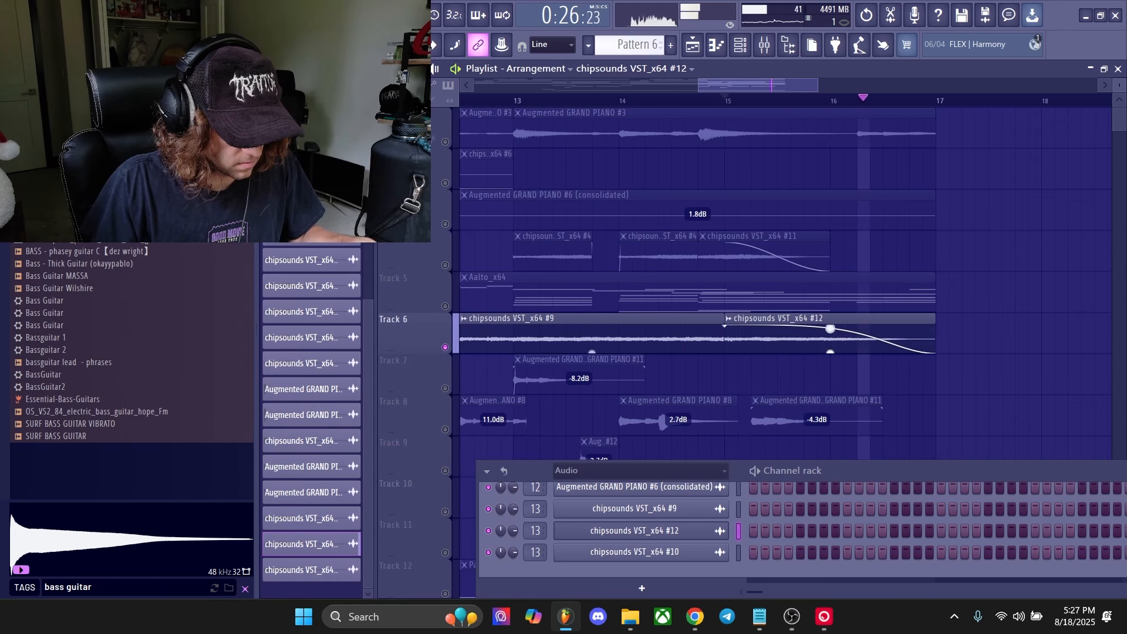
Step: Consolidate the chipsounds VST_x64 #13 clip on Track 6 and route it to mixer track 16 with Fruity Parametric EQ 2 in slot 3
scroll(829, 329, "down", 5)
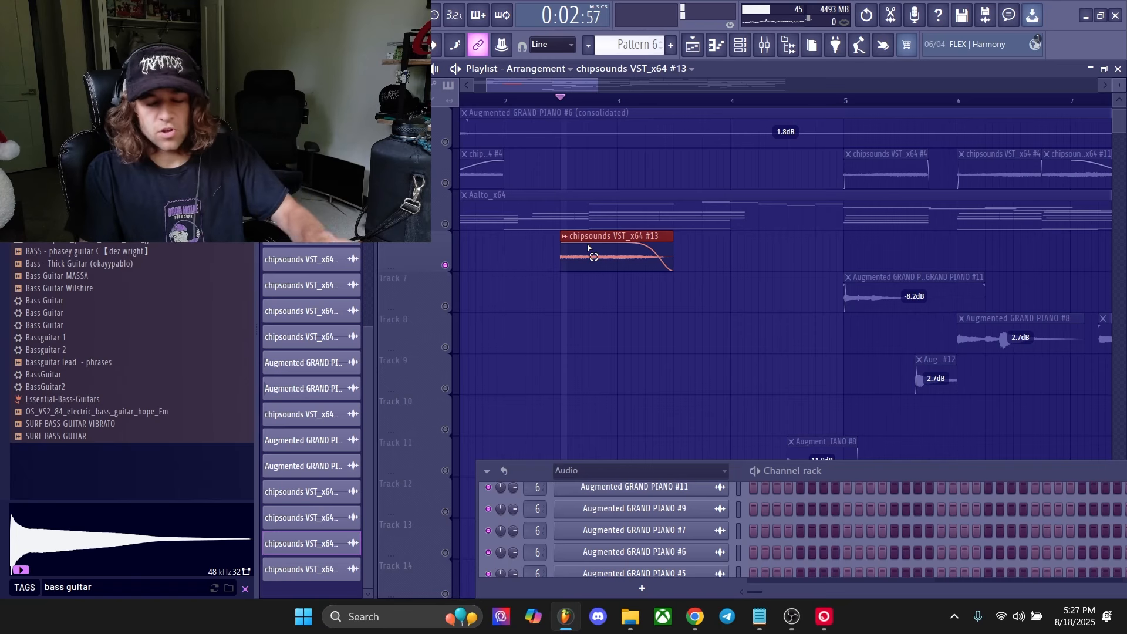
key("ctrl+alt+c")
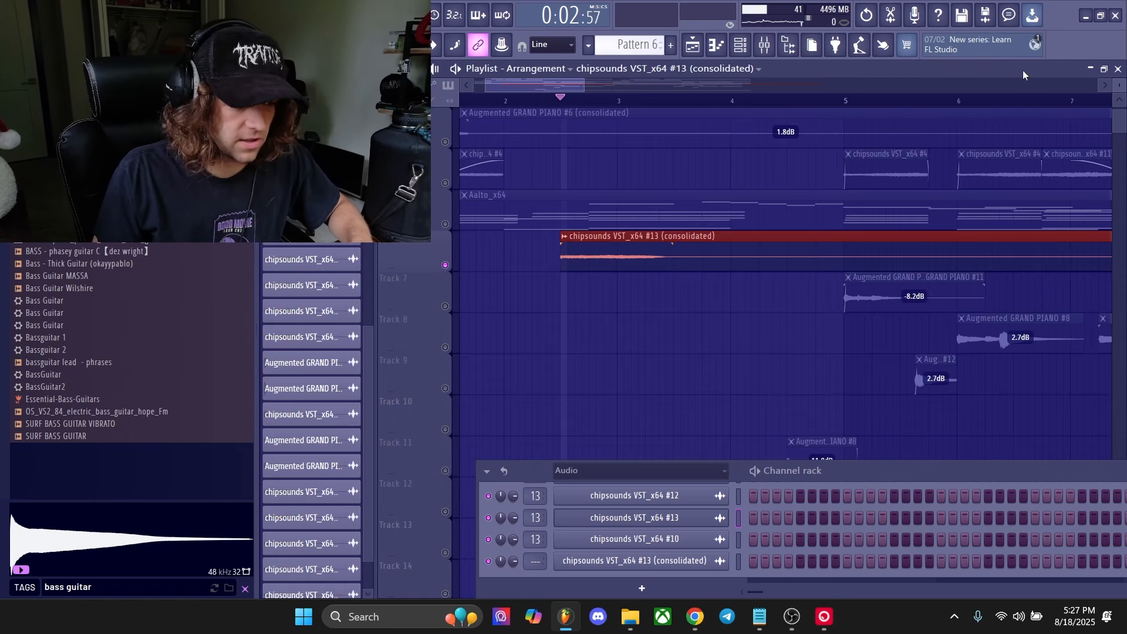
left_click(1023, 69)
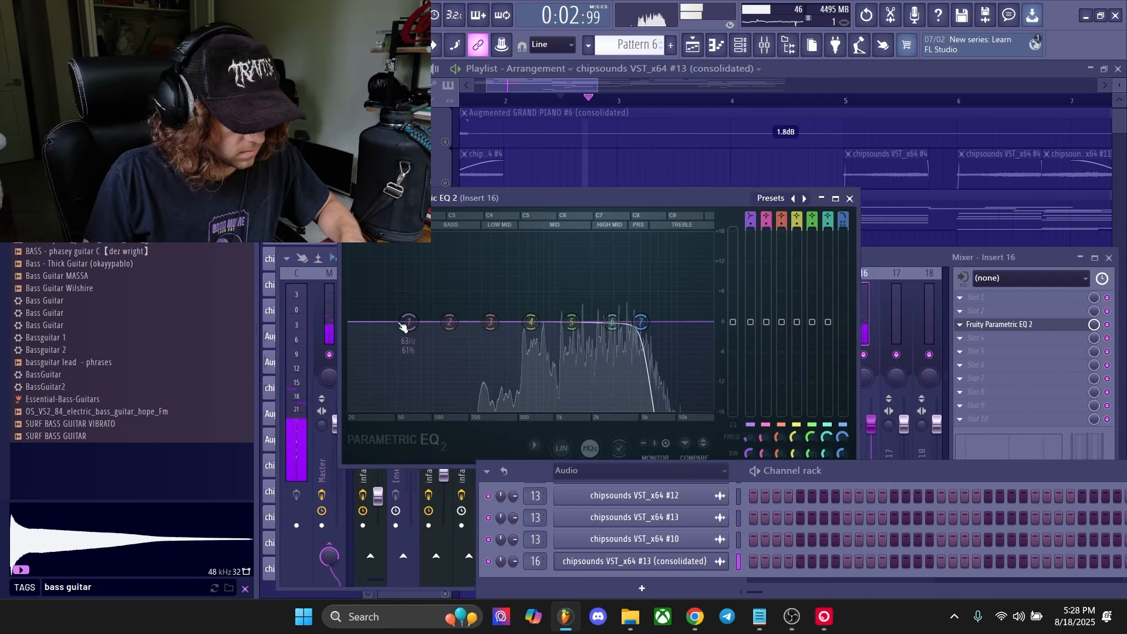
Step: Make EQ band 1 on Insert 16 a steep high-pass filter and raise its cutoff into the mids
right_click(409, 322)
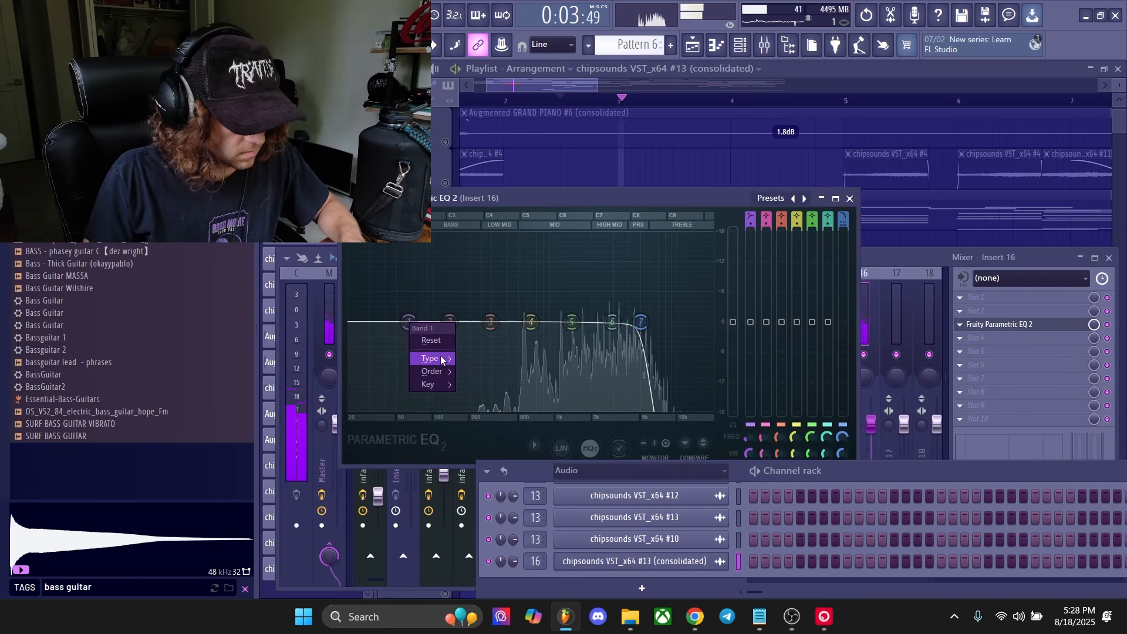
mouse_move(432, 358)
left_click(494, 400)
right_click(409, 323)
left_click(476, 371)
key("space")
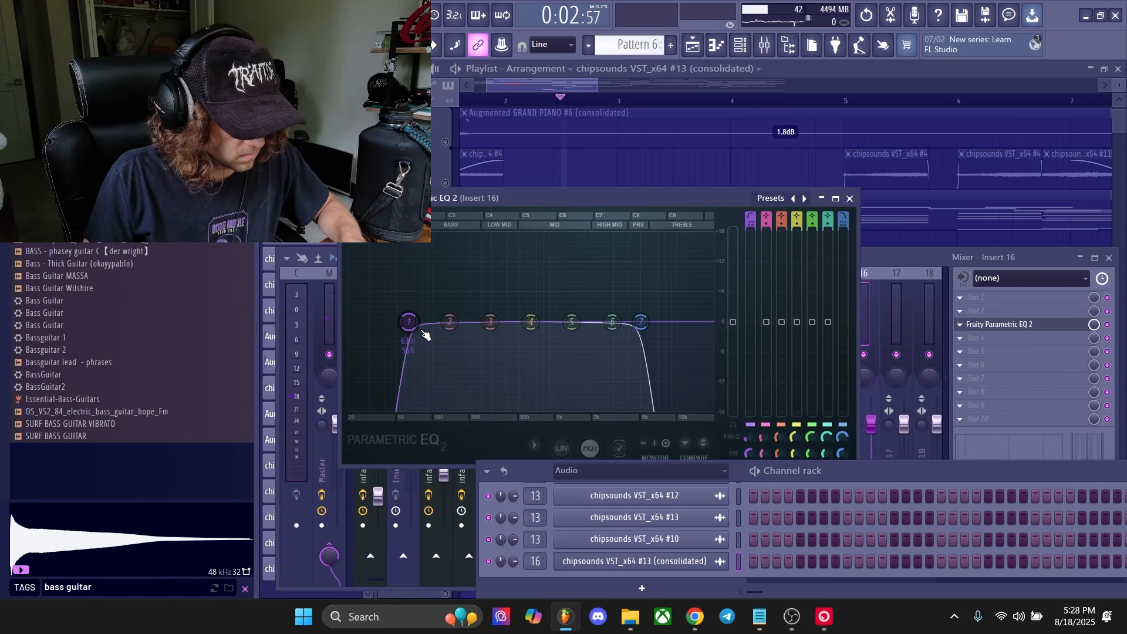
key("space")
left_click_drag(409, 322, 536, 322)
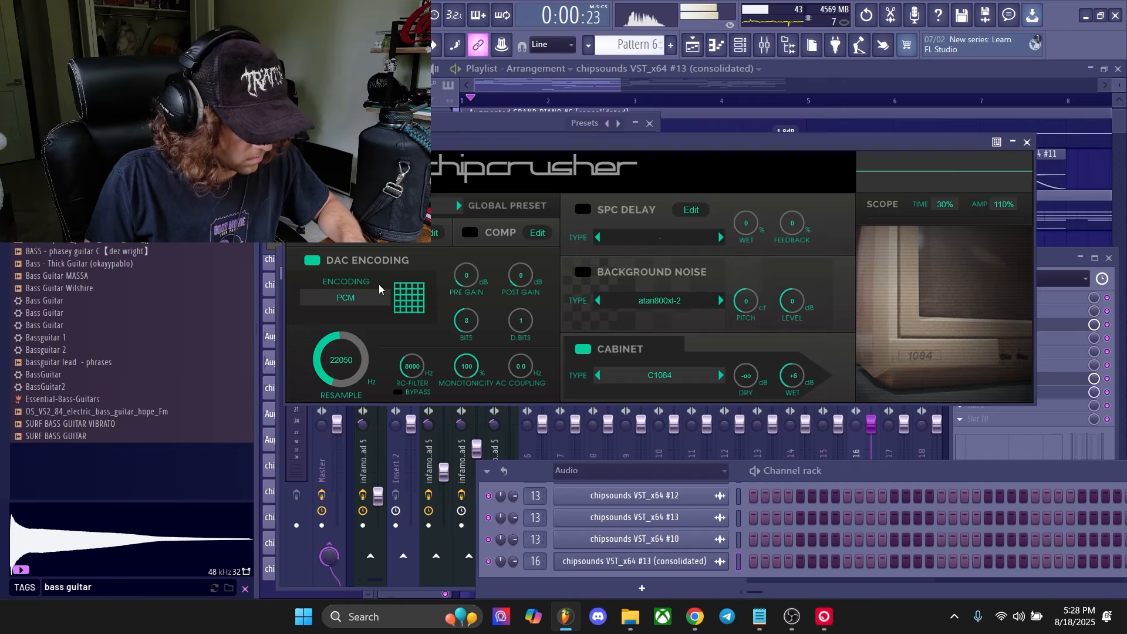
Step: Check the DAC encoding types in chipcrusher, keep PCM, and step to the next global preset
left_click(376, 298)
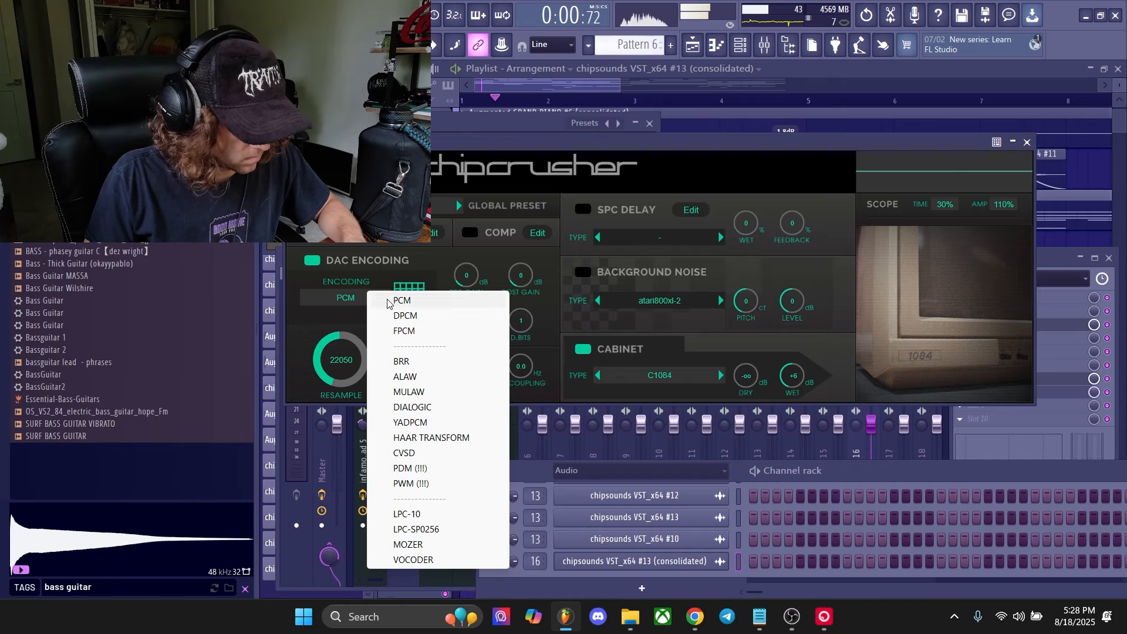
left_click(458, 206)
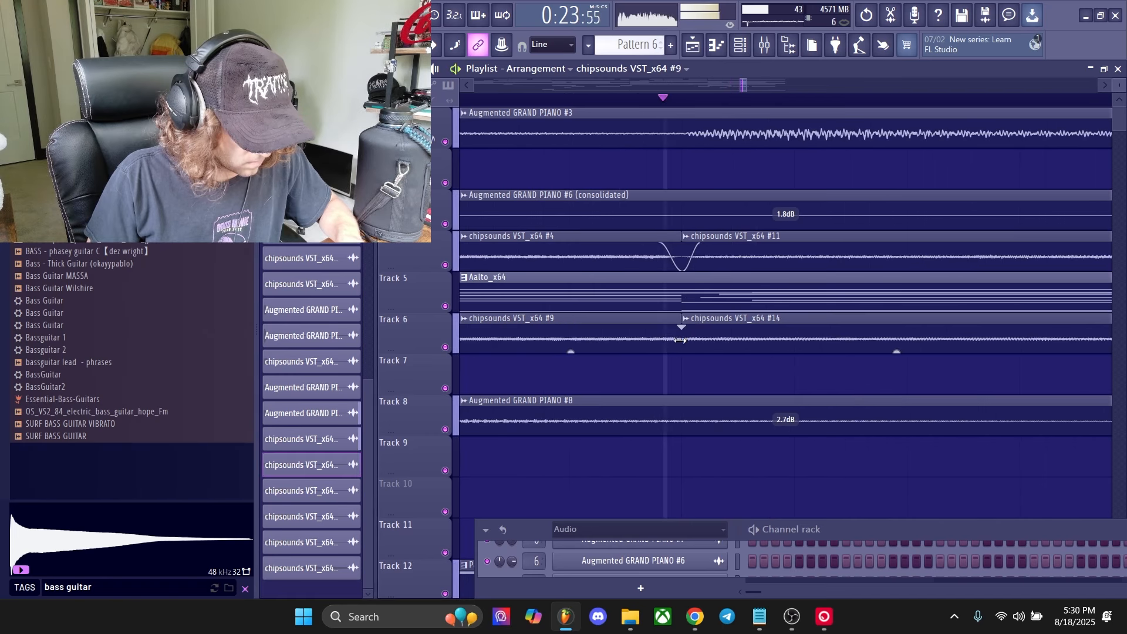
Step: Raise the cutoff of low-pass band 7 slightly in Insert 35's Fruity Parametric EQ 2 and unsolo Track 6
scroll(680, 340, "down", 10)
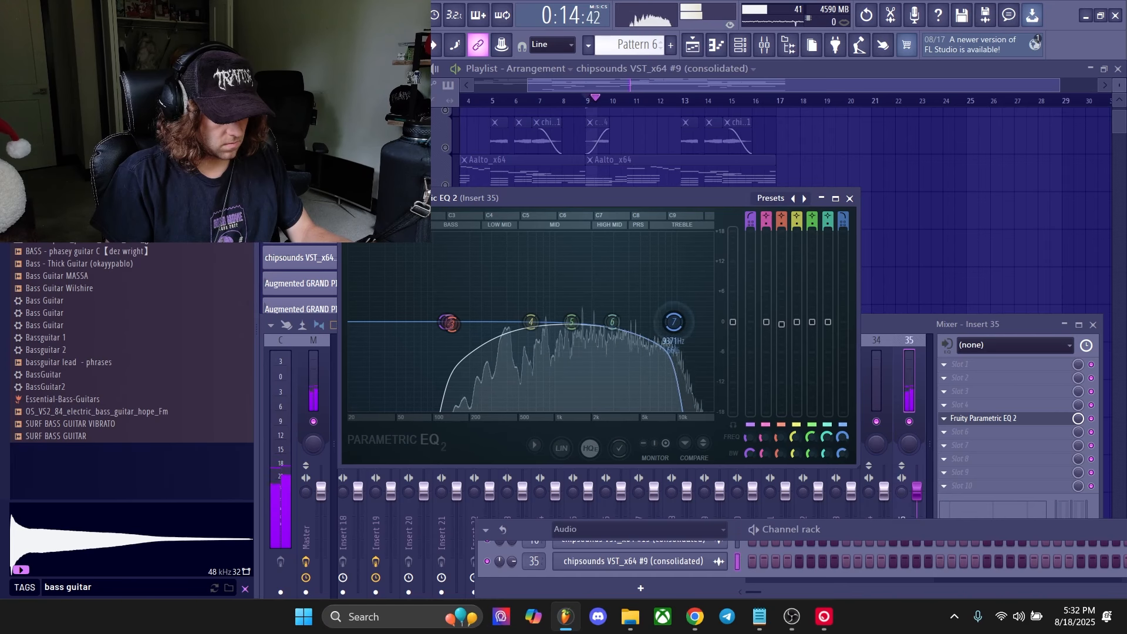
left_click_drag(674, 321, 683, 326)
right_click(976, 262)
right_click(446, 223)
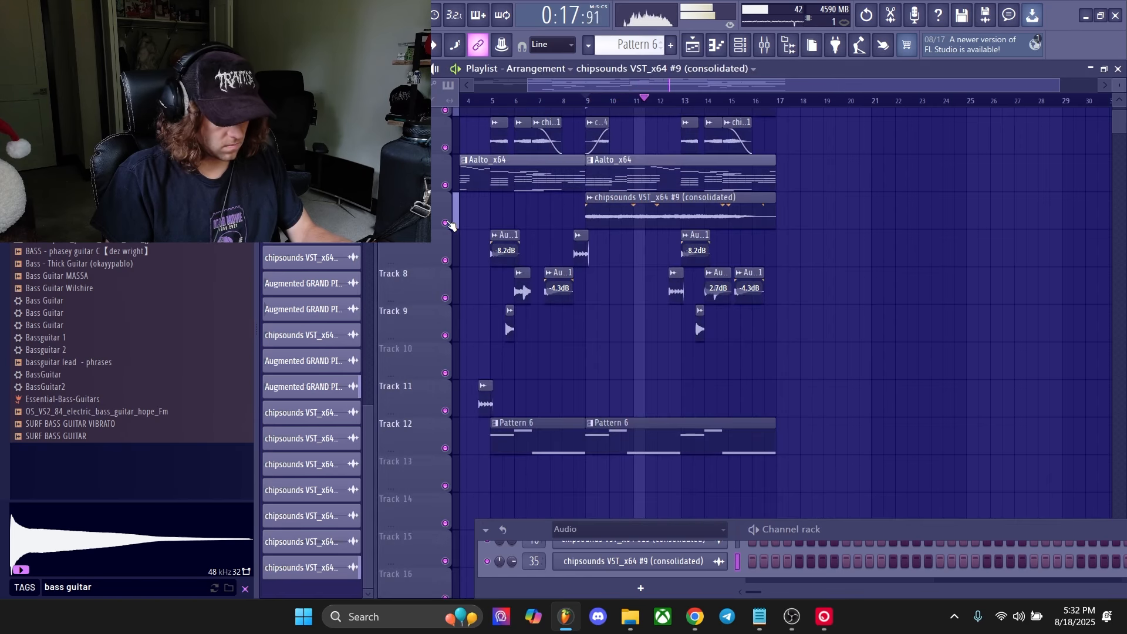
Step: Enlarge the channel rack to show all the Unsorted channels and select the Aalto_x64 channel
scroll(635, 297, "up", 1)
scroll(687, 299, "up", 1)
mouse_move(681, 303)
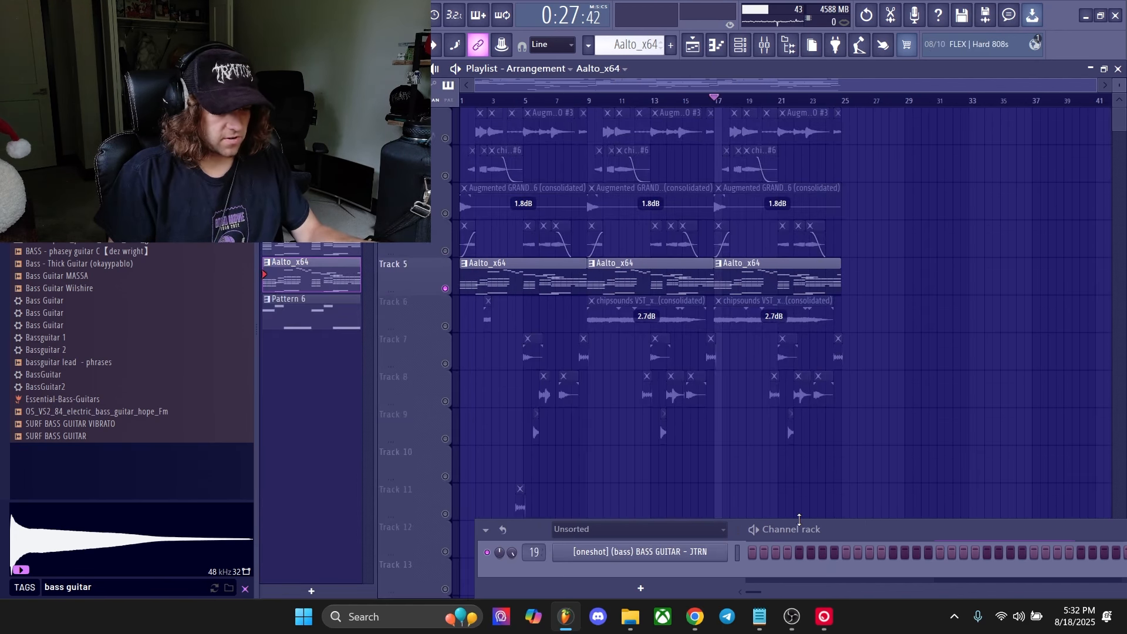
left_click_drag(798, 519, 881, 233)
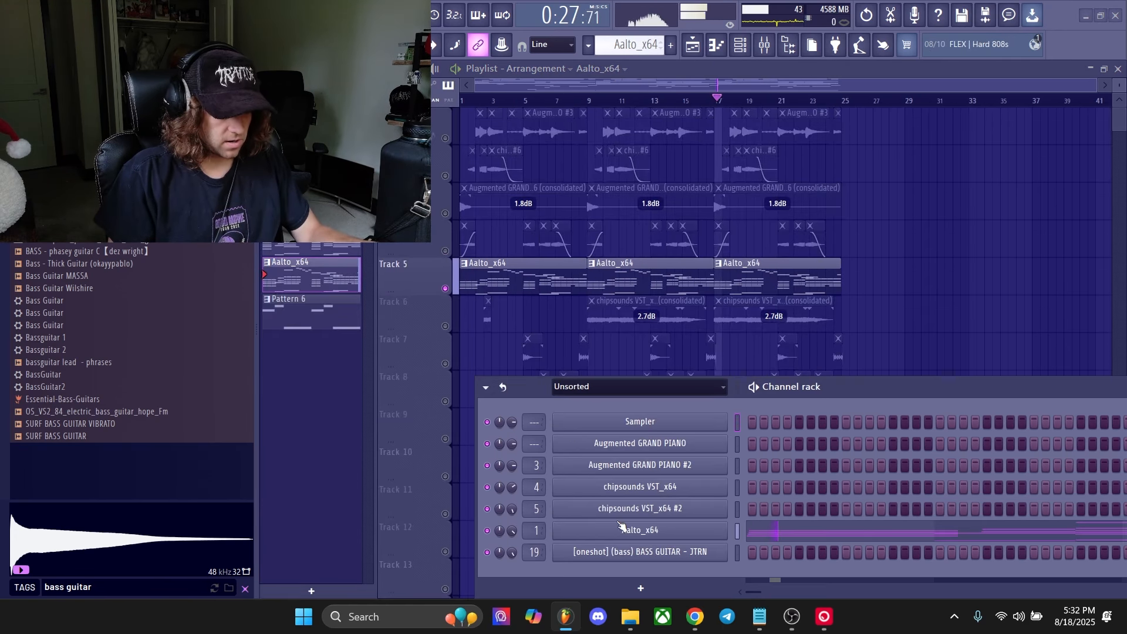
right_click(726, 530)
left_click(1013, 288)
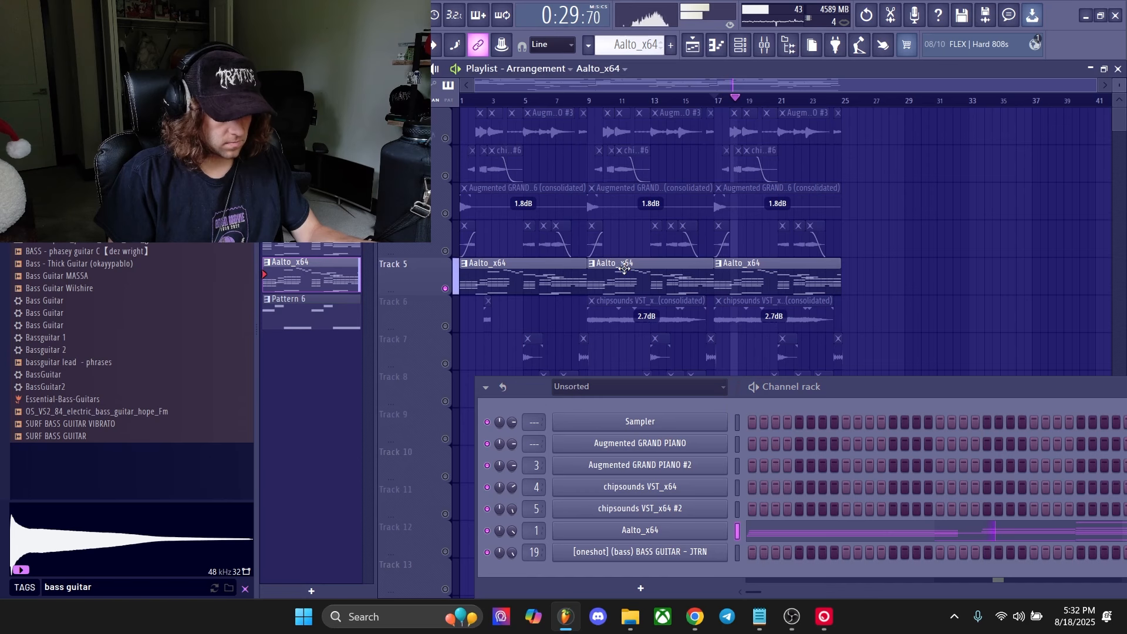
Step: Delete the first two Aalto_x64 clips on Track 5, leaving only the one that starts at bar 17
right_click(622, 272)
right_click(578, 285)
scroll(715, 314, "up", 4)
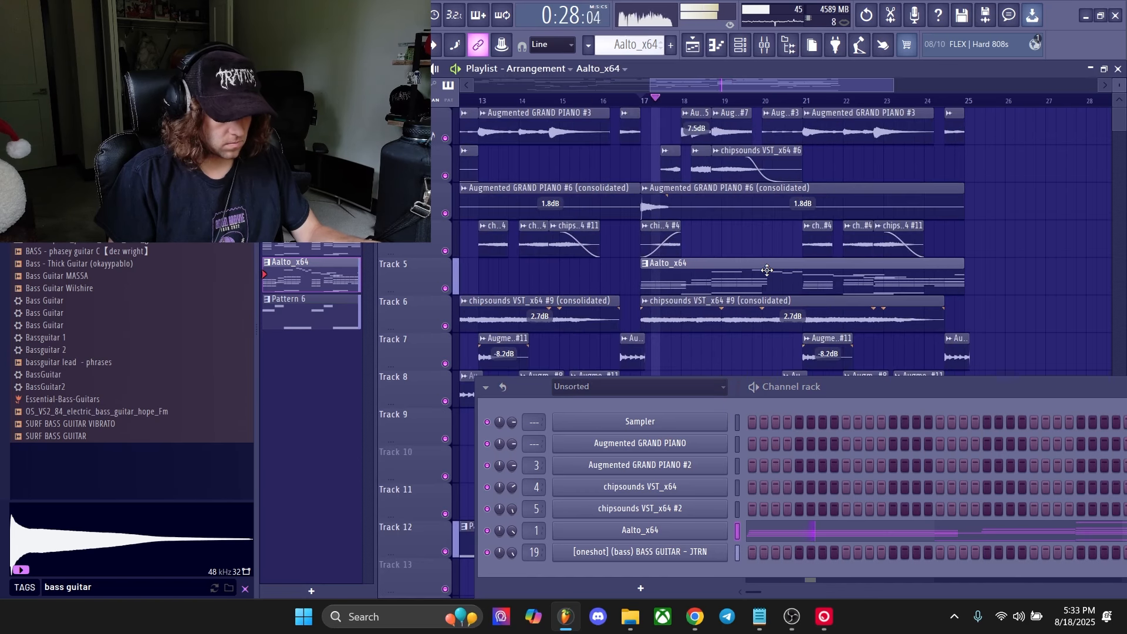
scroll(715, 314, "down", 1)
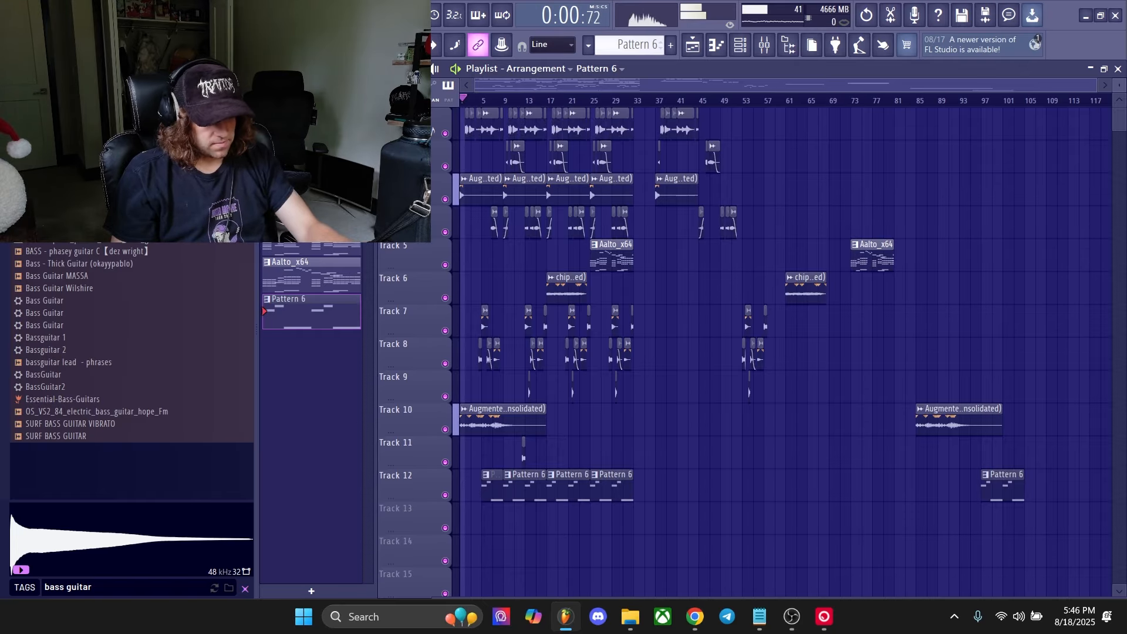
Step: Save the project in Downloads under the name 5TURNZ 140BPM CLOAK and toggle playback of the arrangement
key("ctrl+s")
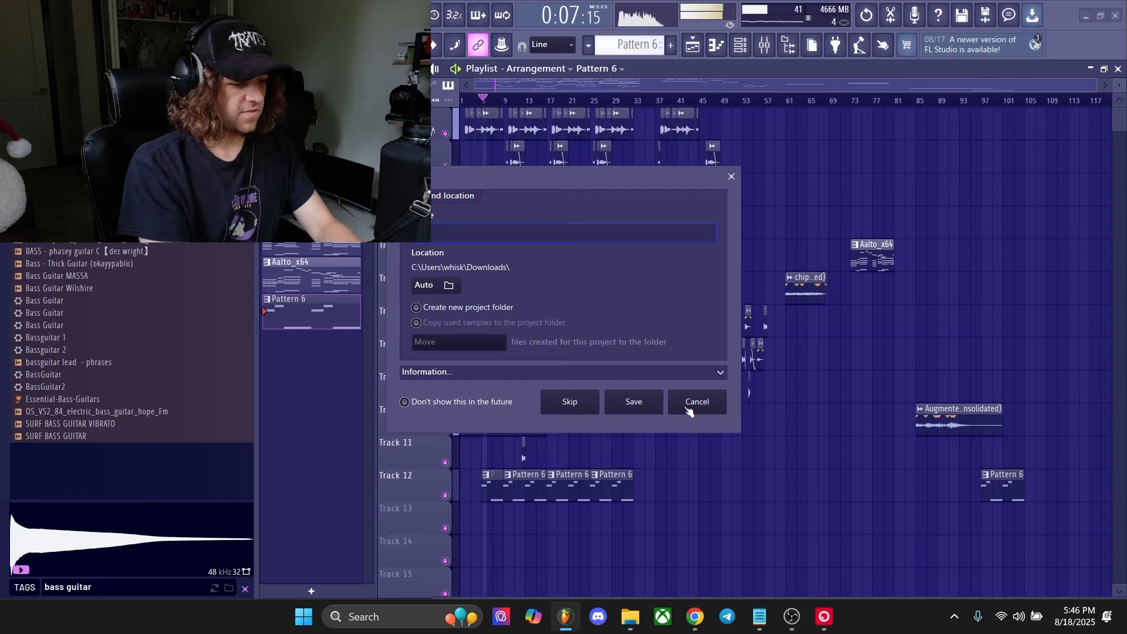
type("RN")
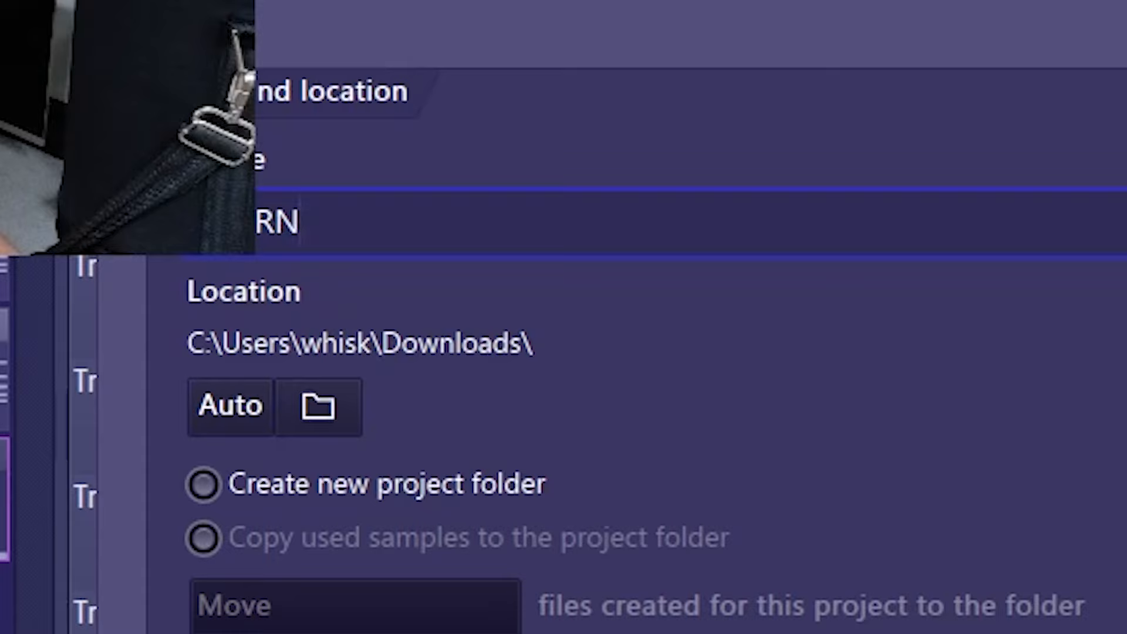
type("Z 140BPM CLO")
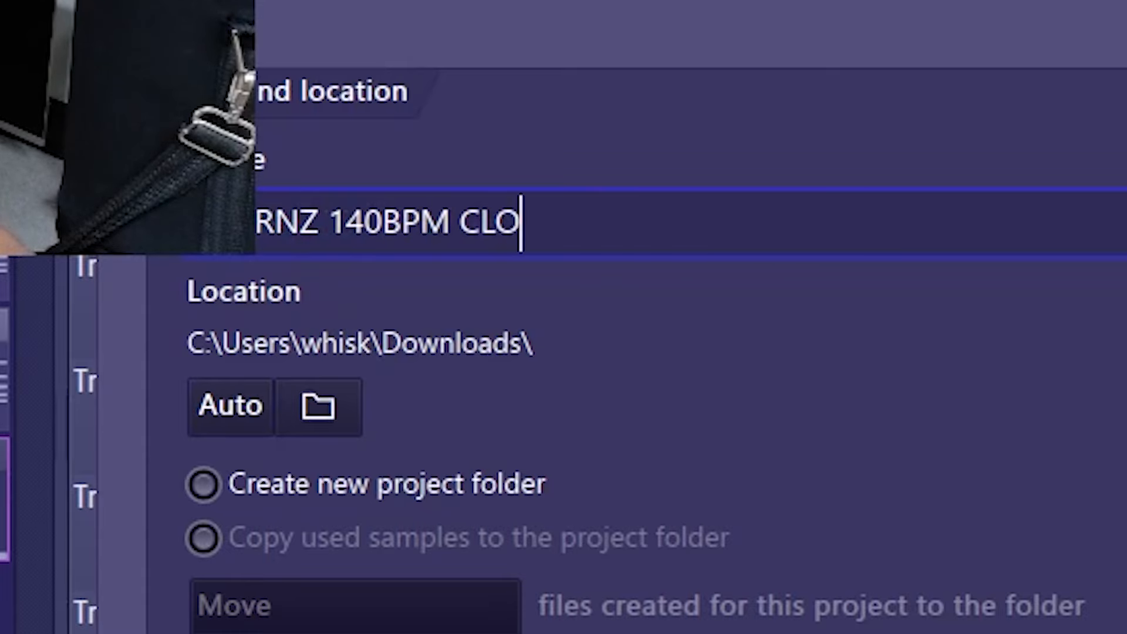
type("UD")
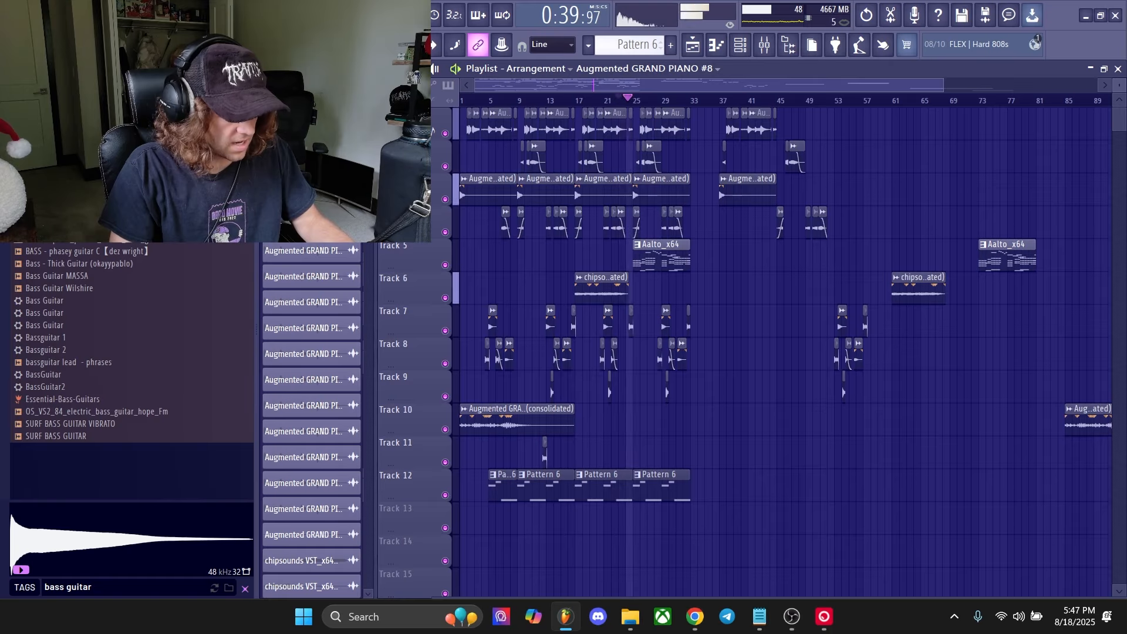
key("space")
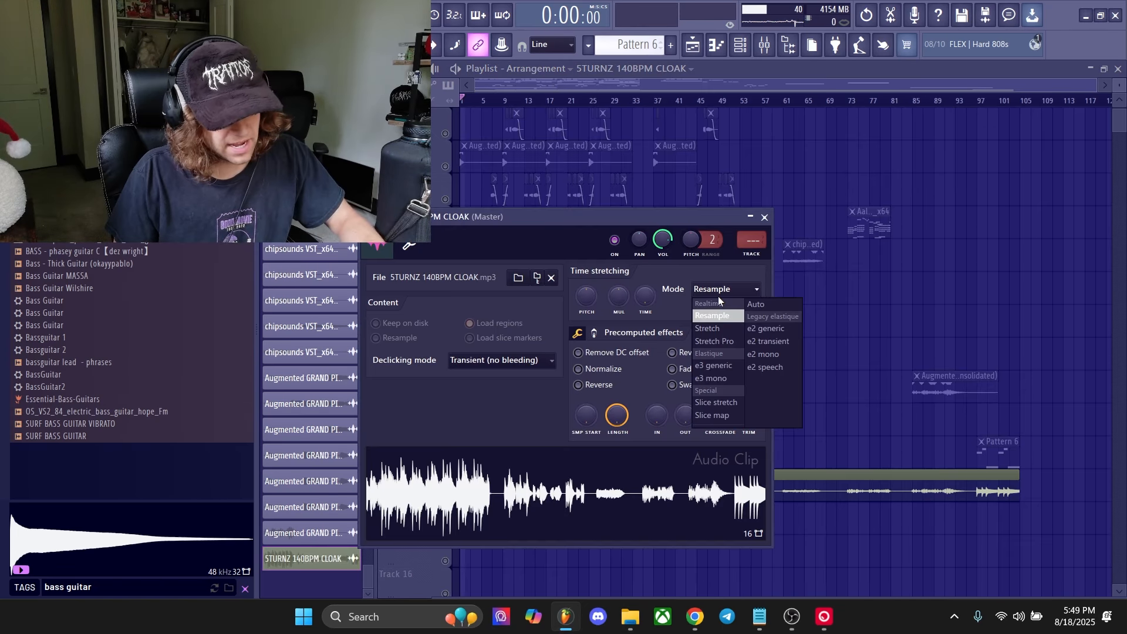
Step: Set the time stretching mode of the 5TURNZ 140BPM CLOAK audio clip to Stretch
left_click(718, 297)
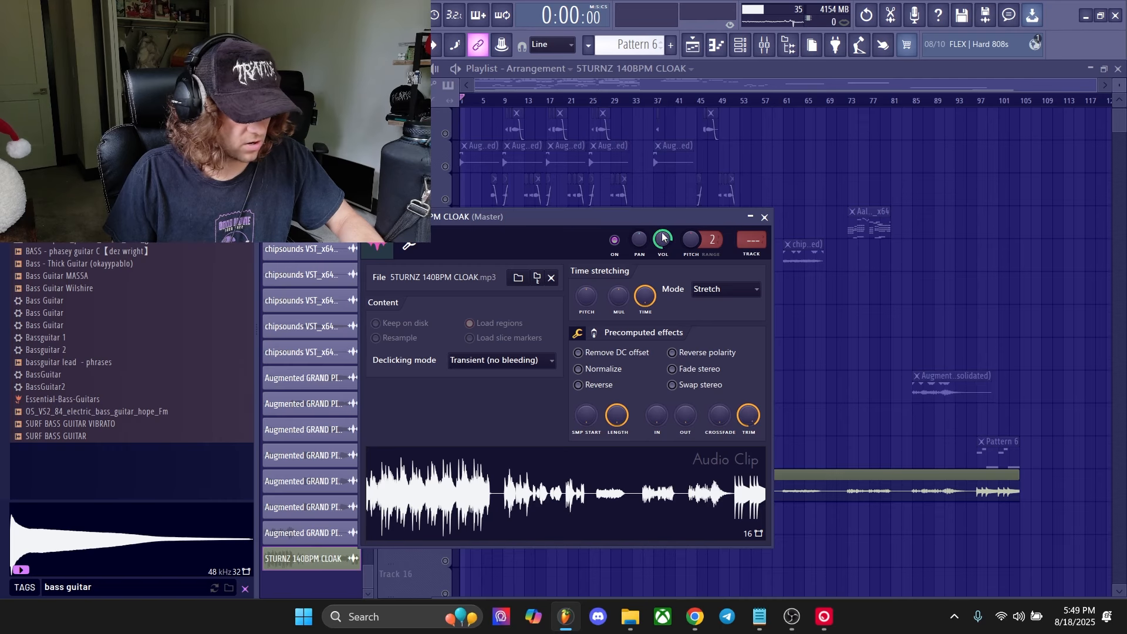
left_click(878, 437)
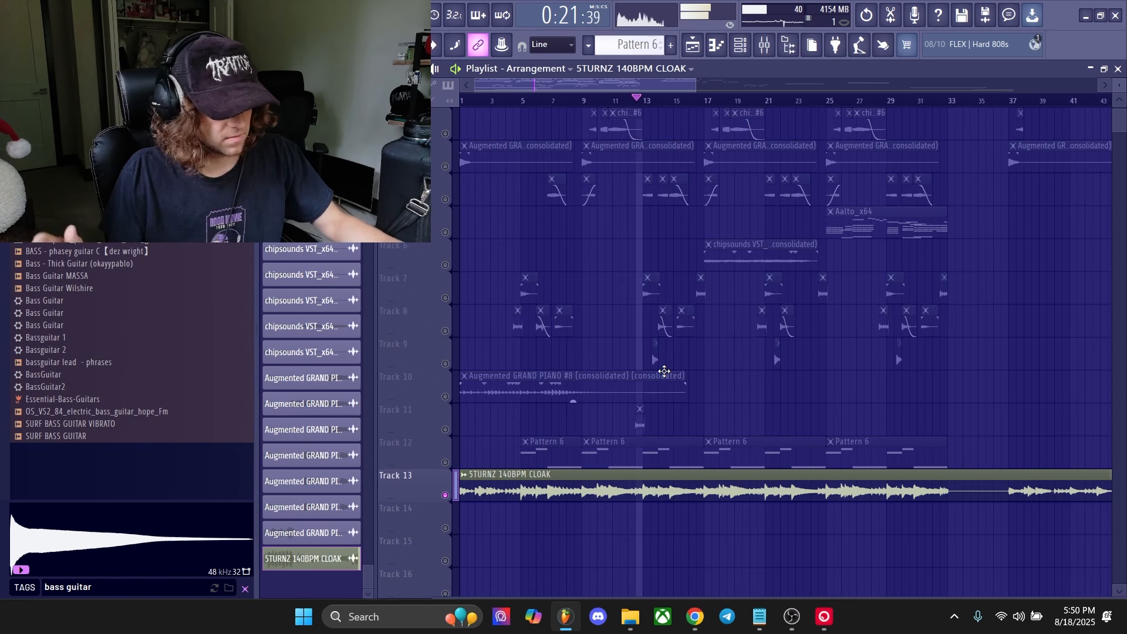
Step: Stop playback and choose MPEG 3 audio file as the format for saving 5TURNZ 140BPM CLOAK
key("space")
key("ctrl+shift+s")
left_click(373, 447)
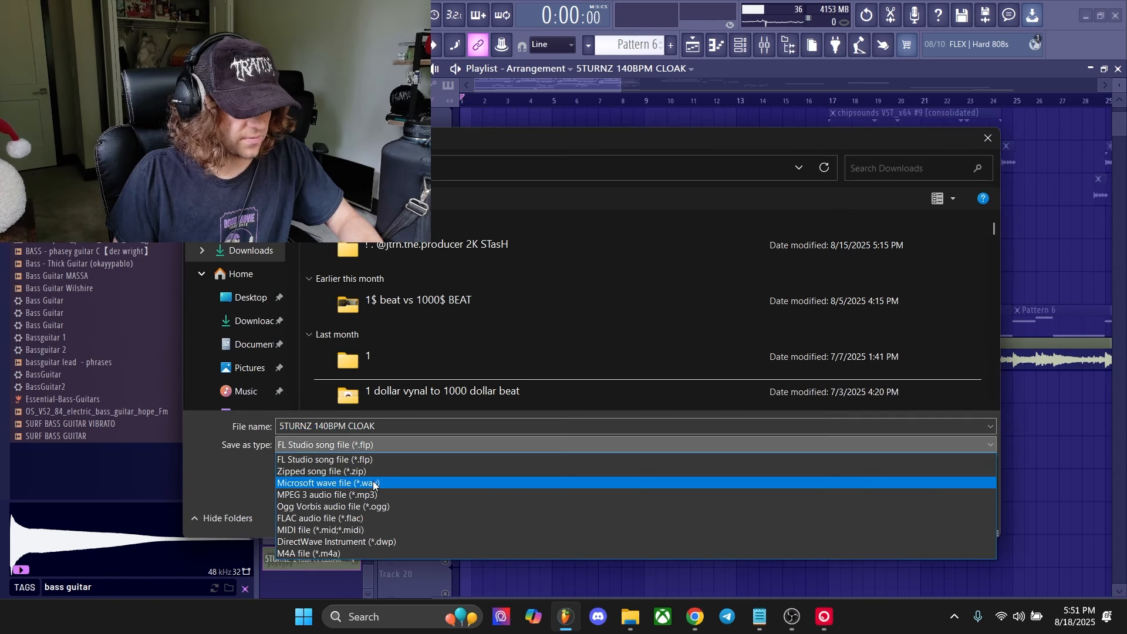
left_click(376, 494)
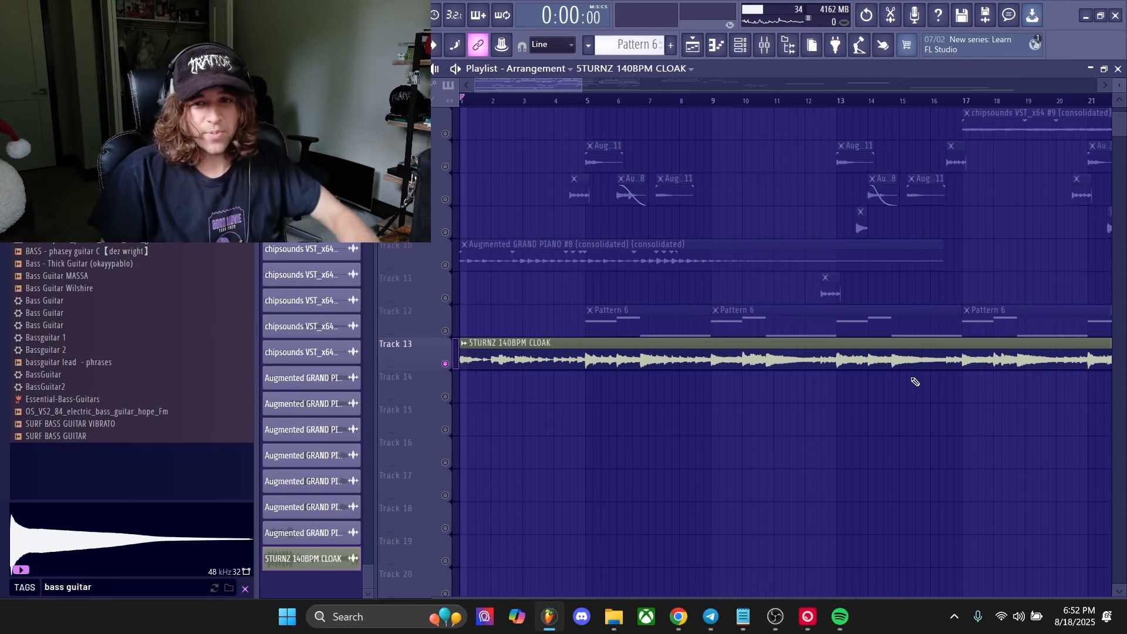
Step: Play the arrangement and slice the 5TURNZ 140BPM CLOAK clip on Track 13 between bars 6 and 7 and at bar 9
scroll(566, 184, "up", 1)
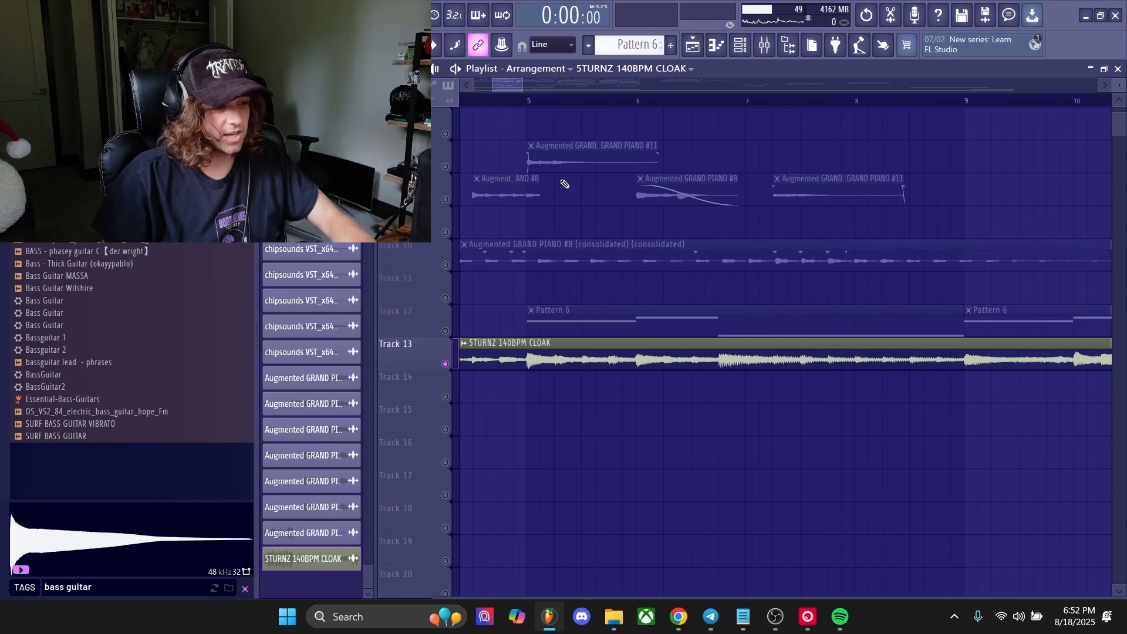
key("space")
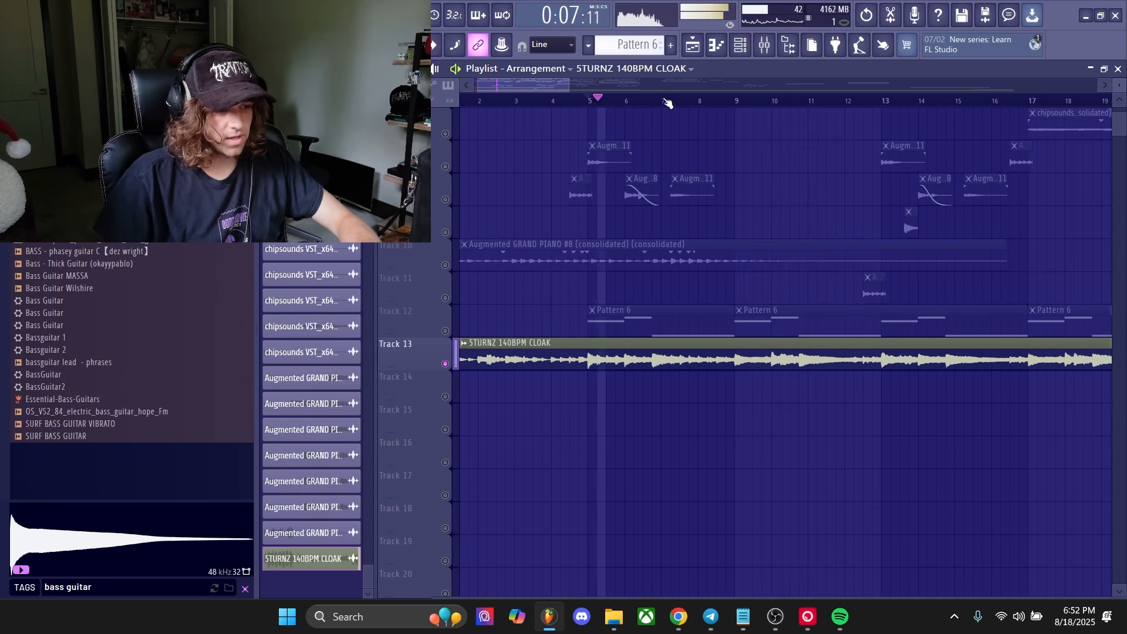
scroll(678, 357, "up", 3)
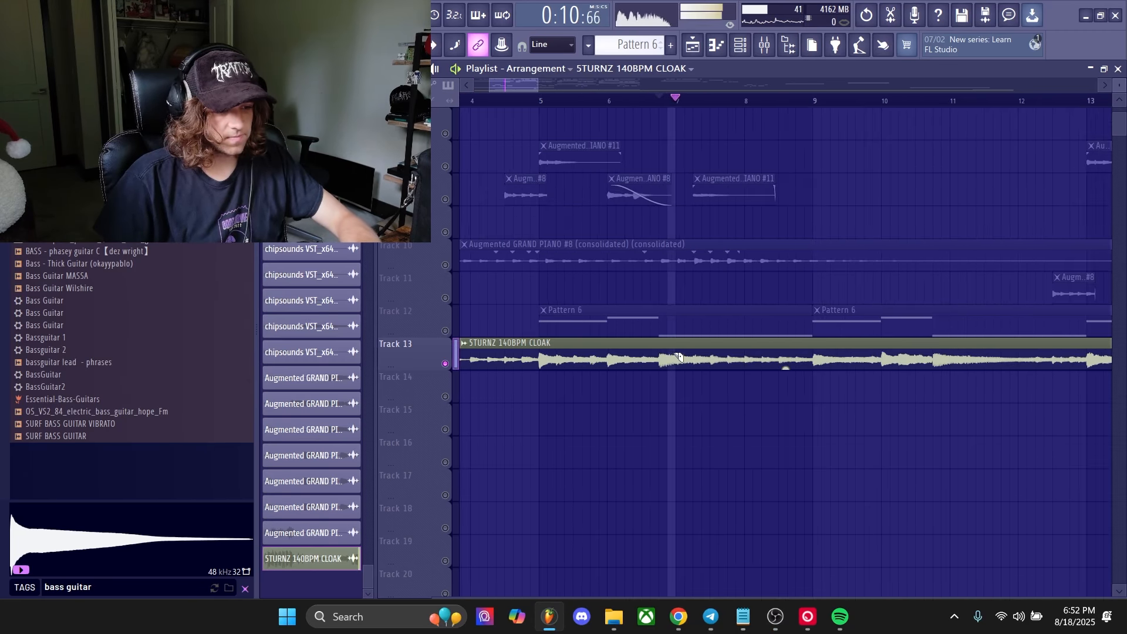
left_click(817, 370)
scroll(815, 368, "down", 3)
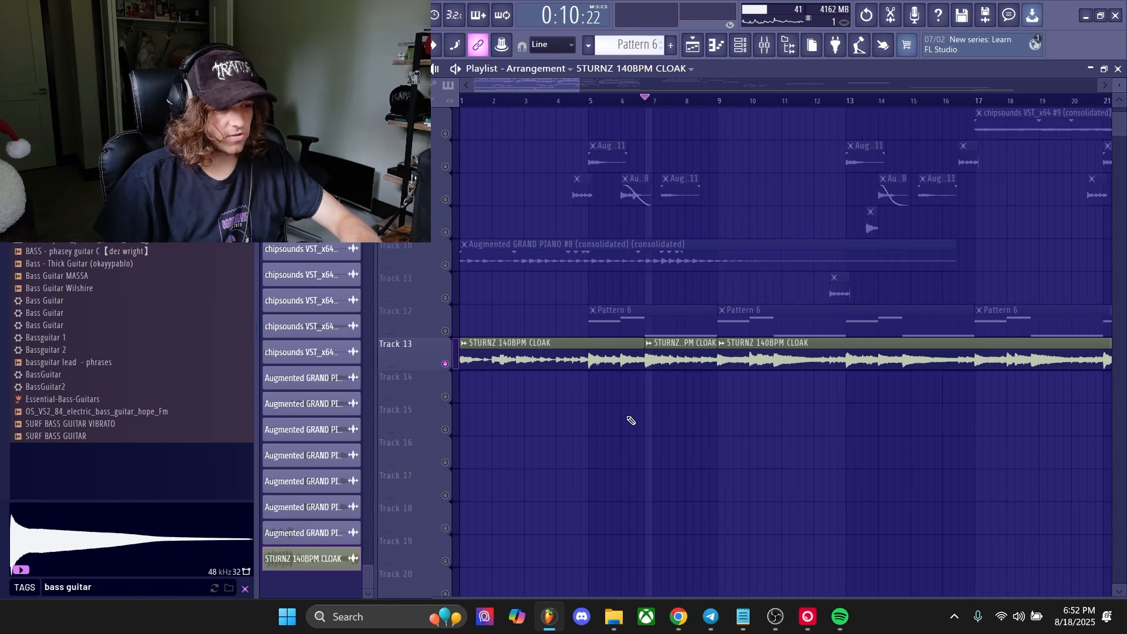
Step: Move the middle slice to bar 1 of Track 13, reposition the opening audio behind it from bar 3, and play the result
left_click_drag(658, 347, 466, 381)
scroll(466, 381, "up", 3)
left_click_drag(530, 352, 694, 359)
key("space")
left_click_drag(543, 392, 538, 368)
key("space")
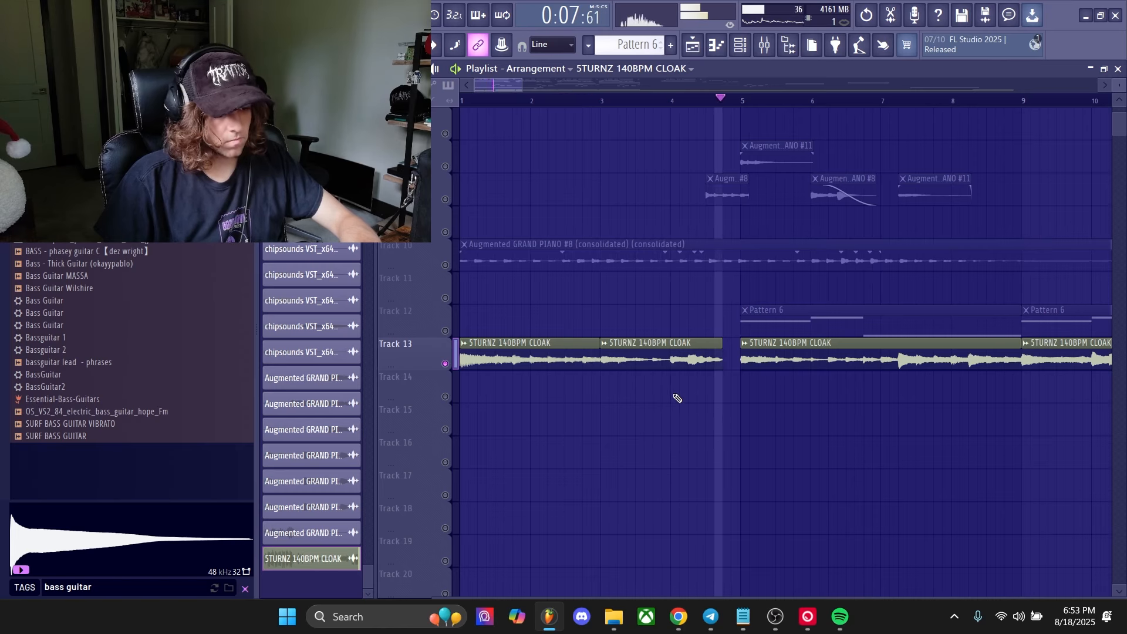
scroll(759, 398, "down", 2)
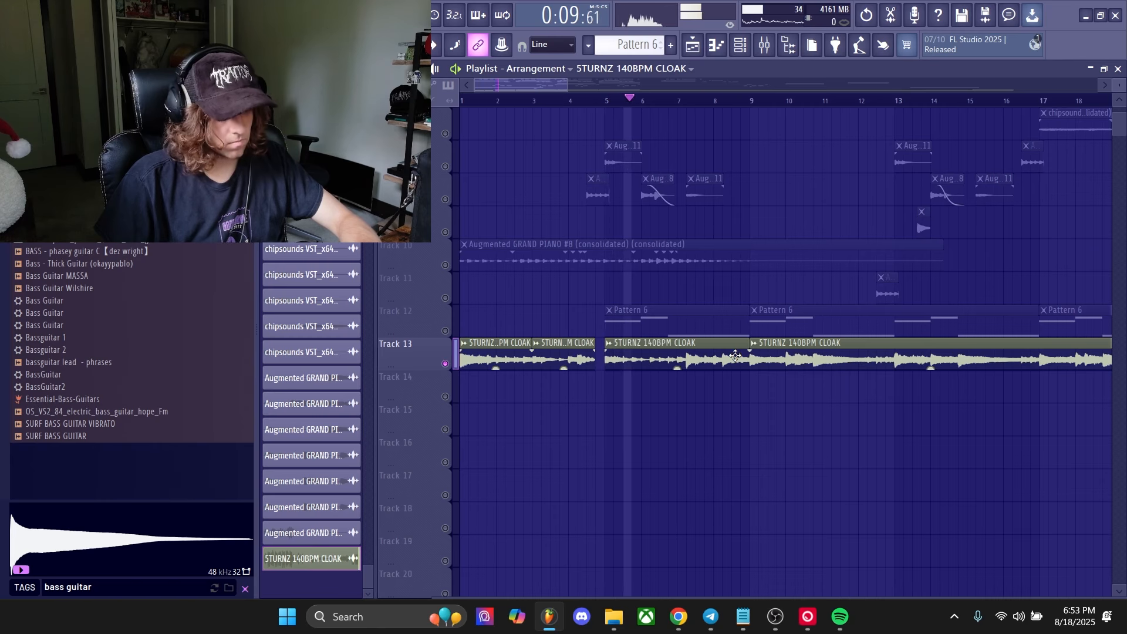
scroll(736, 356, "down", 3)
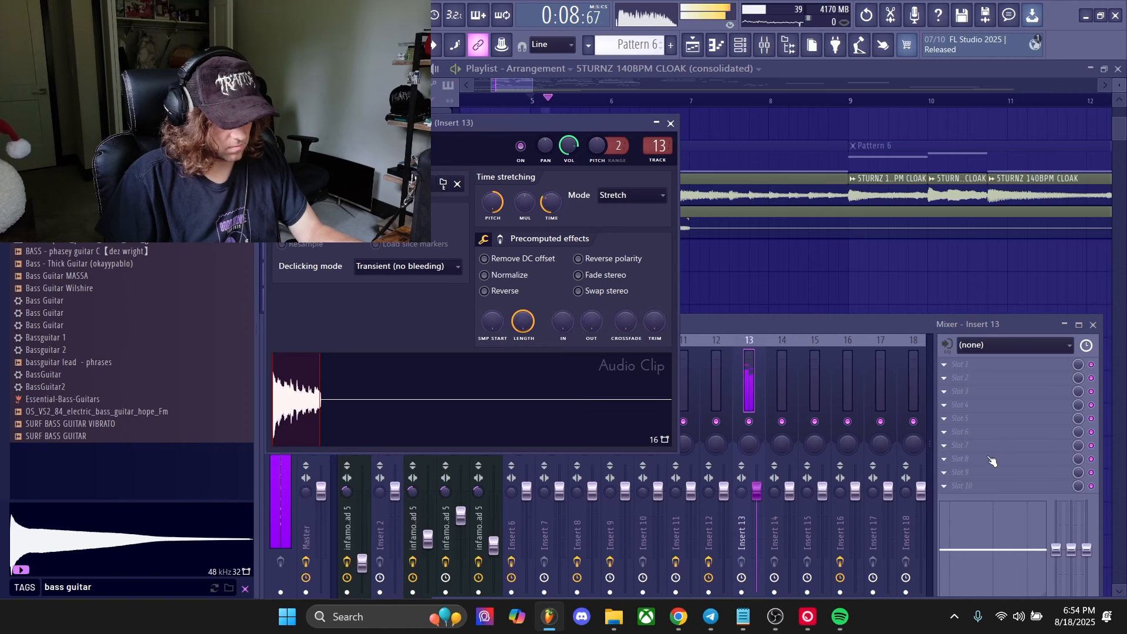
Step: Load Fruity Parametric EQ 2 into slot 6 of Insert 13 and change the filter order of band 1
left_click(992, 460)
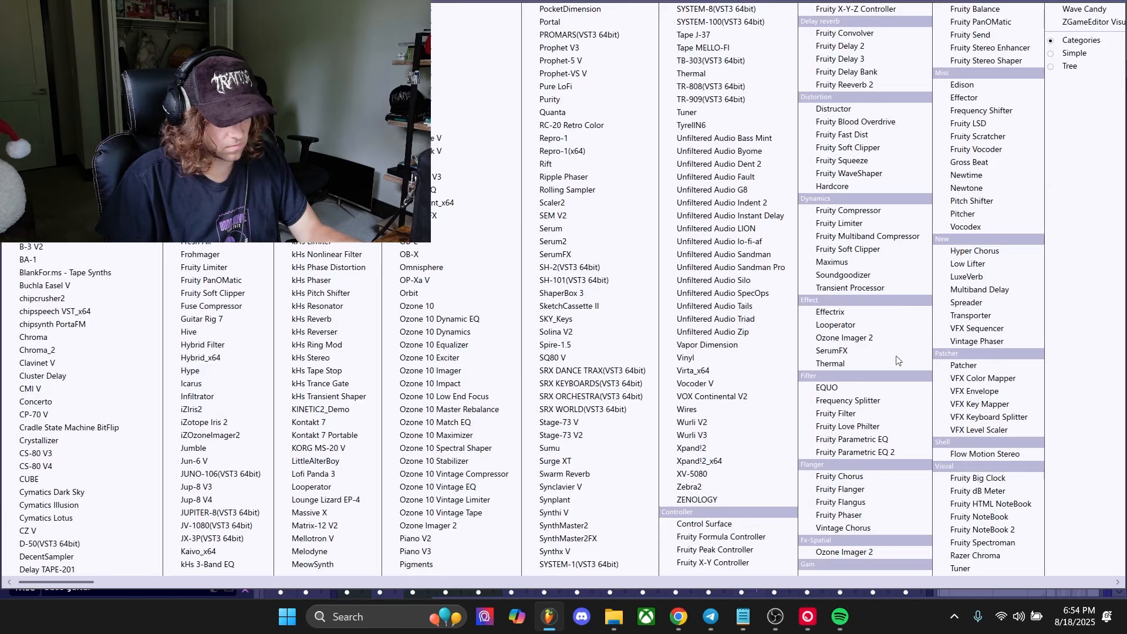
left_click(886, 454)
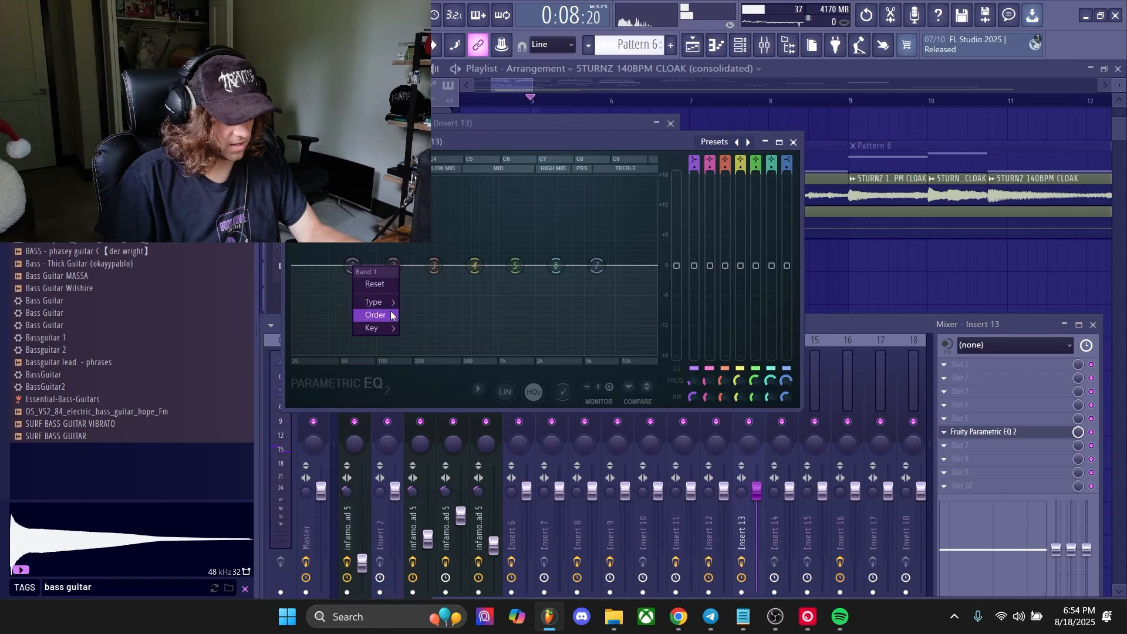
left_click(427, 341)
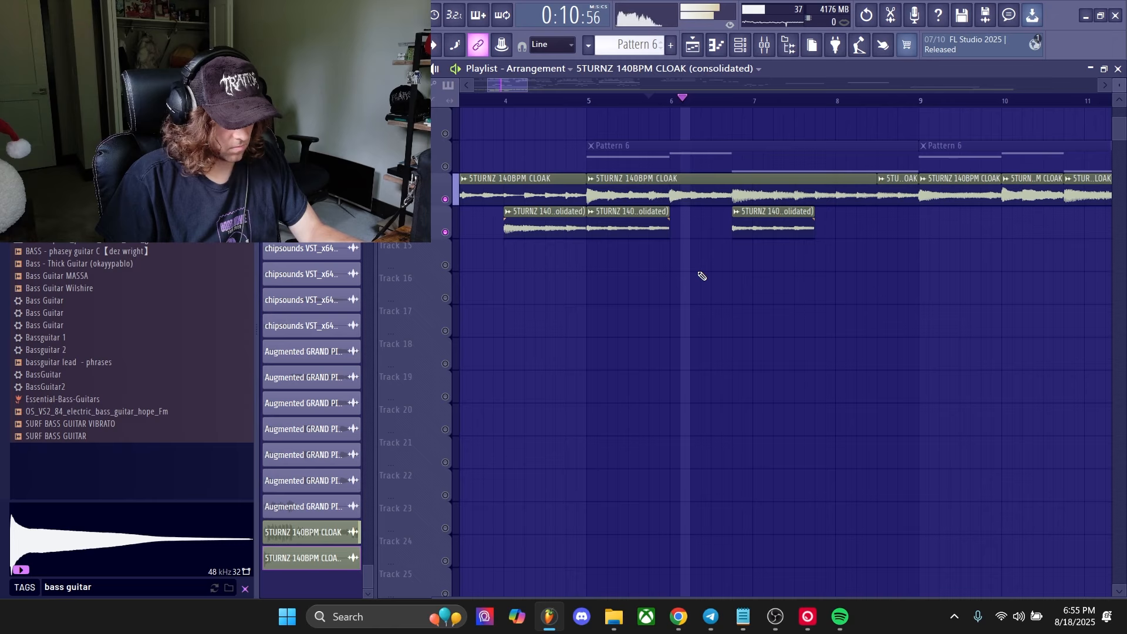
Step: Extend the third consolidated 5TURNZ 140BPM CLOAK clip on Track 14 to about bar 8 and stop playback
left_click_drag(790, 227, 732, 234)
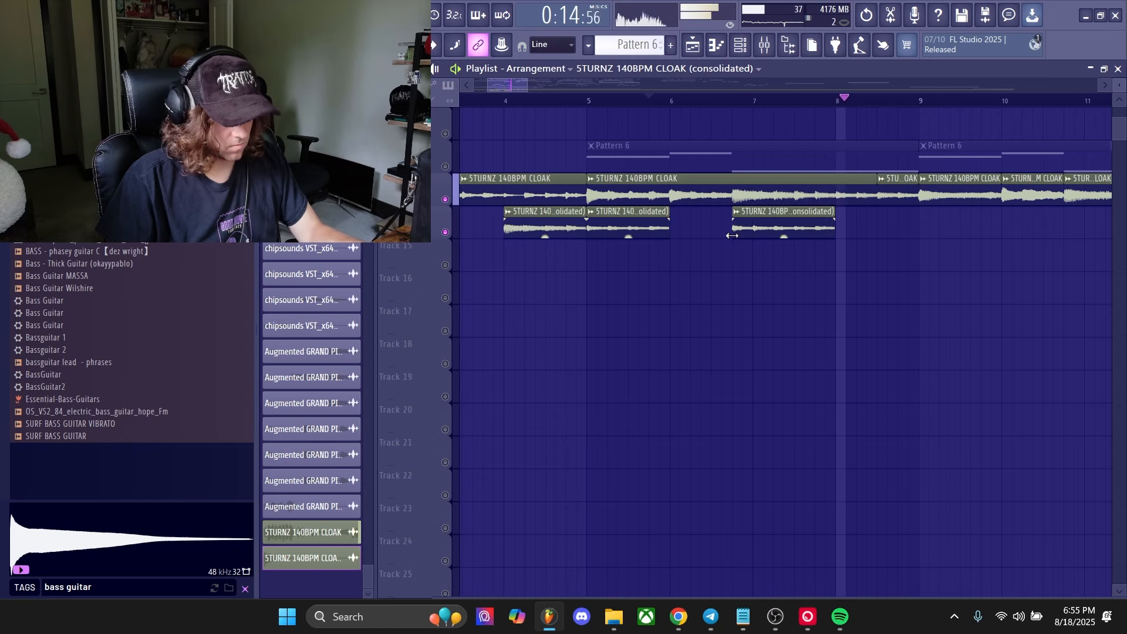
scroll(719, 196, "down", 3)
key("space")
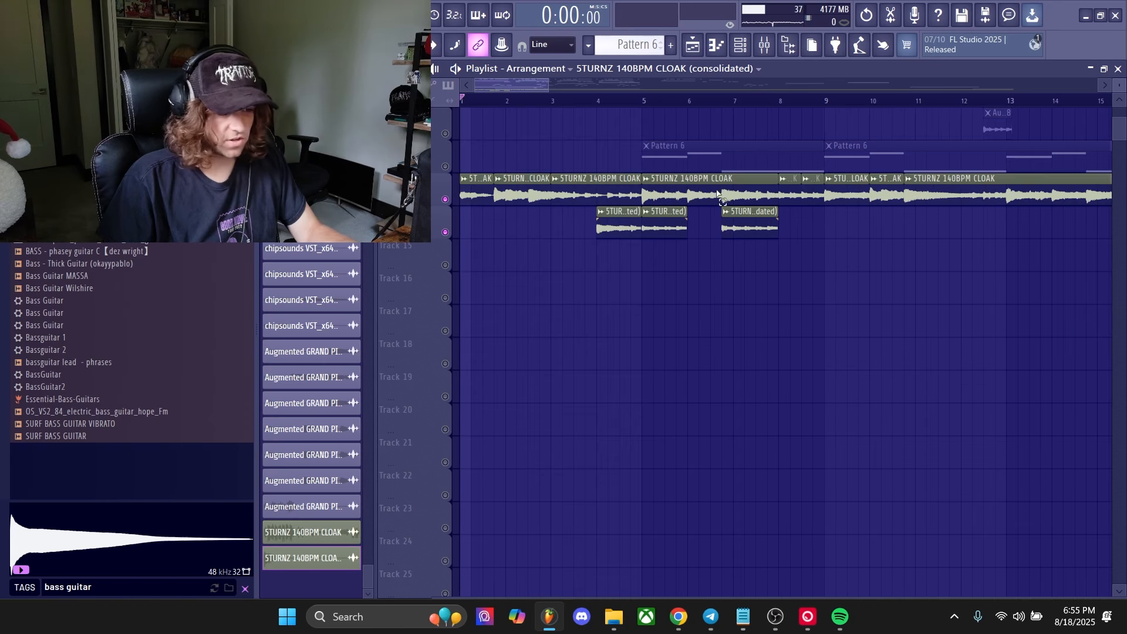
Step: Select the Track 13 and Track 14 clips before bar 9 and play through the chopped section to review it
left_click_drag(807, 216, 411, 187)
scroll(364, 187, "up", 9)
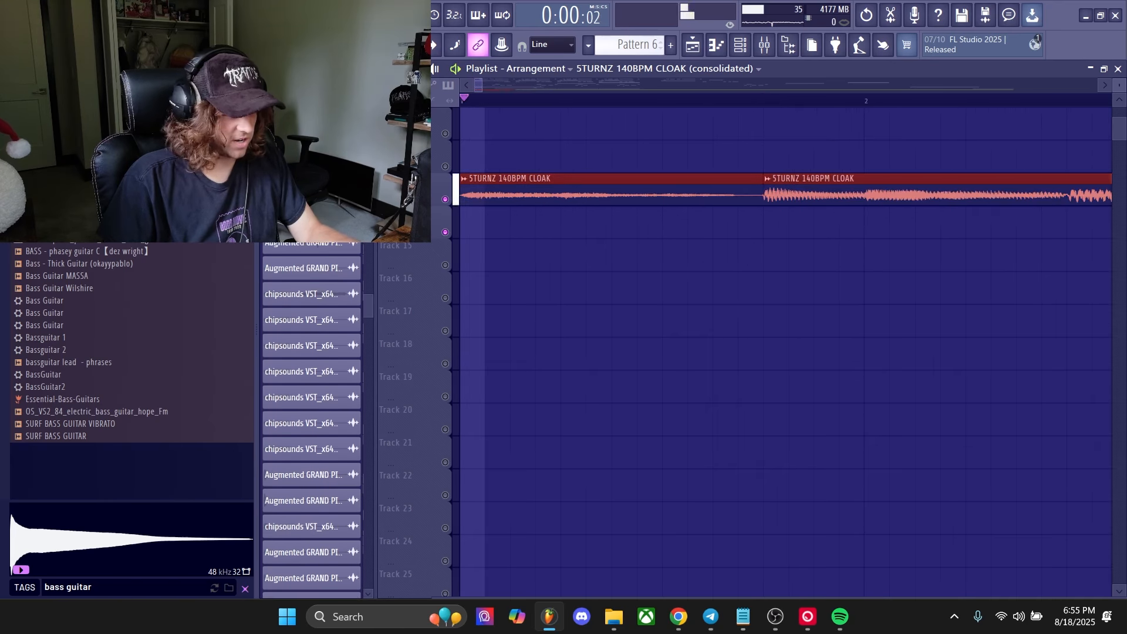
scroll(724, 262, "down", 4)
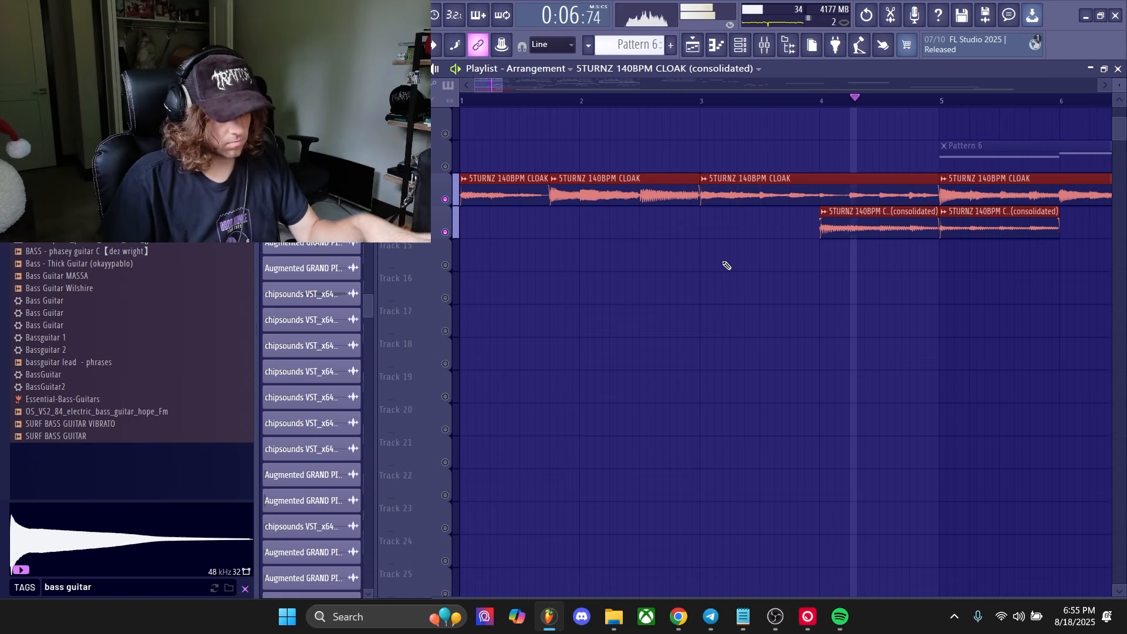
scroll(763, 329, "up", 5)
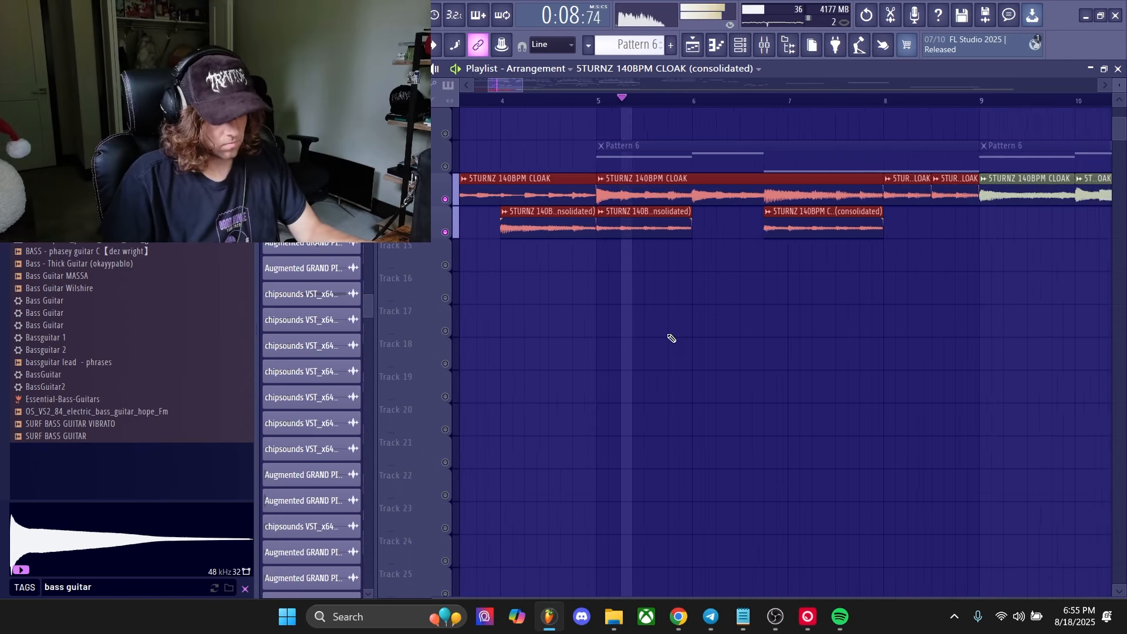
scroll(743, 338, "down", 5)
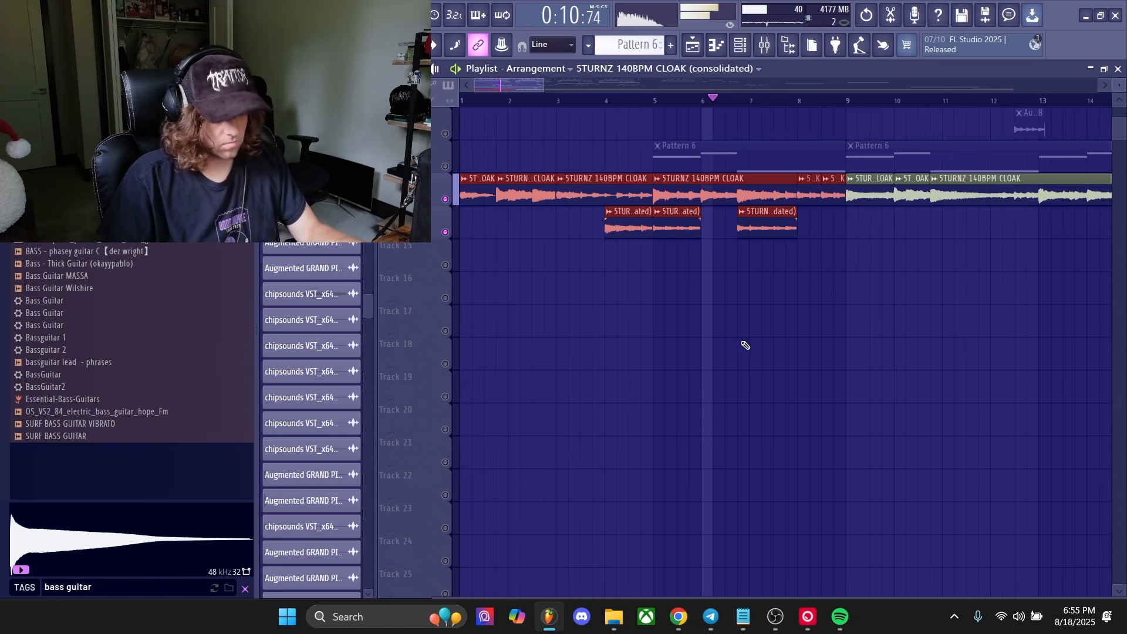
scroll(834, 319, "up", 4)
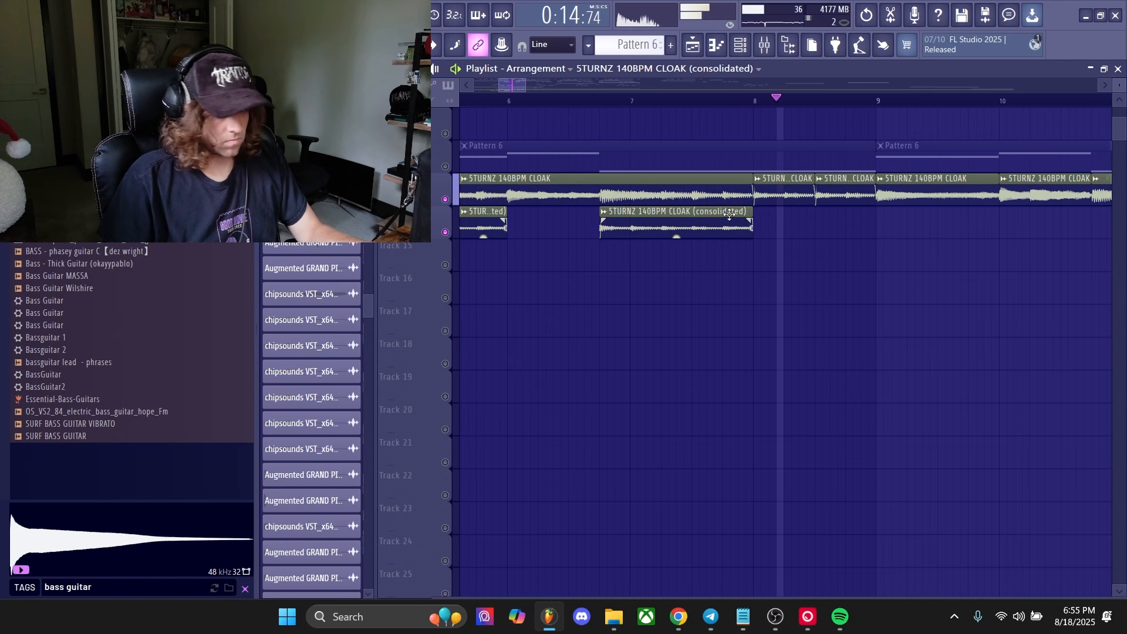
Step: Shorten the last 5TURNZ 140BPM CLOAK clip on Track 13 to end at bar 12 and play the result
scroll(732, 229, "down", 4)
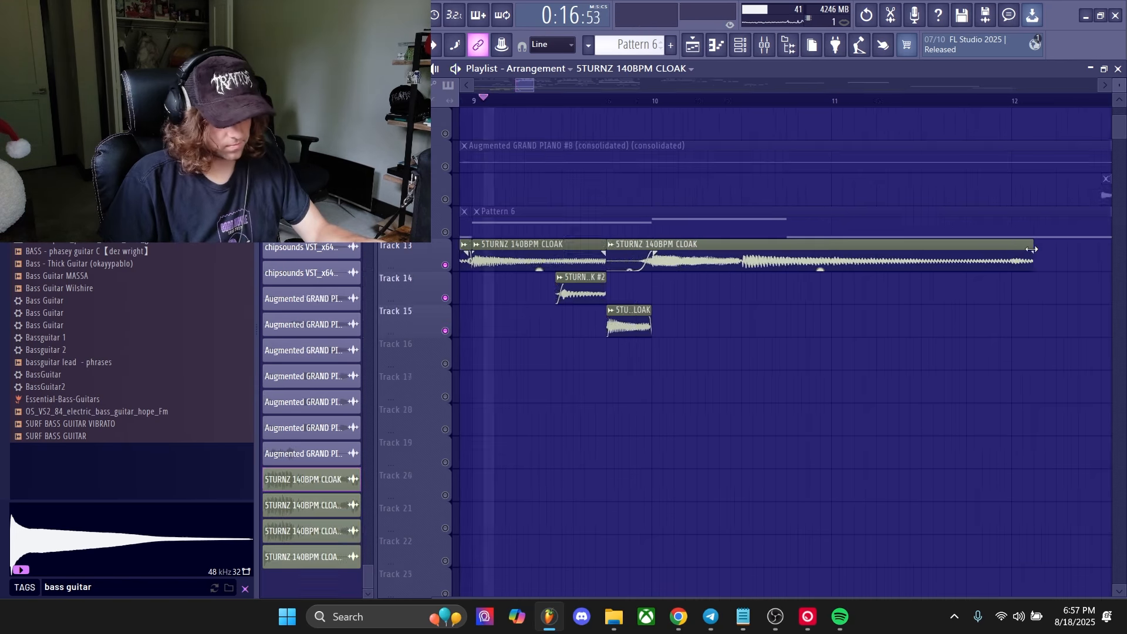
left_click_drag(1033, 252, 1005, 252)
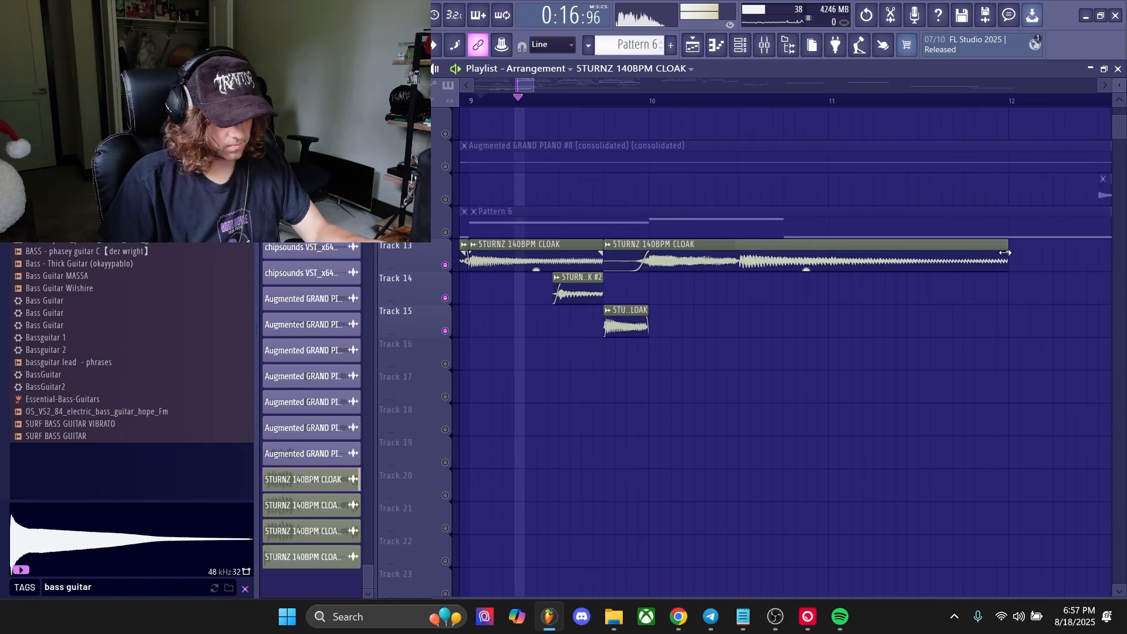
scroll(744, 319, "down", 4)
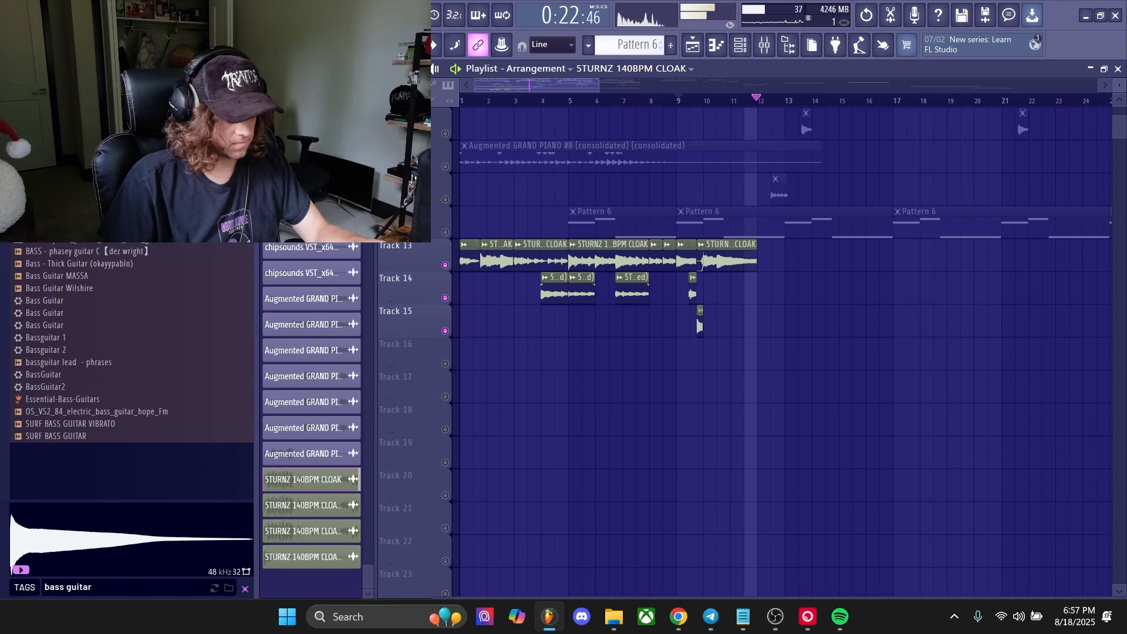
key("space")
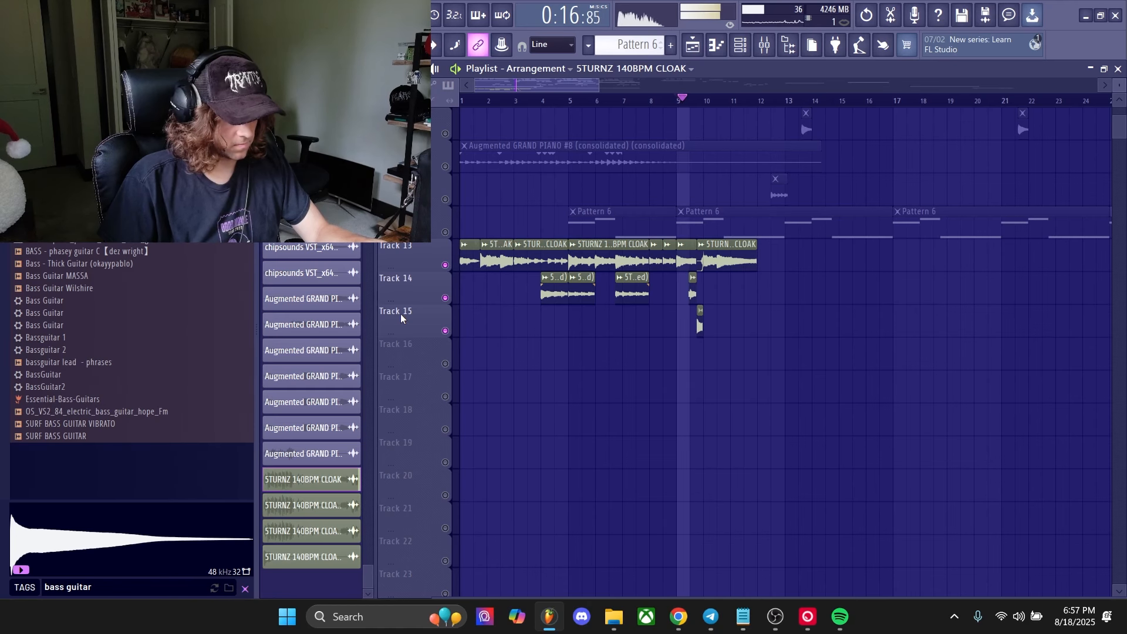
Step: Place a copy of the consolidated clip on Track 14 at bar 12 and a Track 13 slice on Track 15 ending at bar 13
scroll(457, 348, "up", 4)
left_click(628, 285)
scroll(869, 317, "down", 2)
left_click(868, 287)
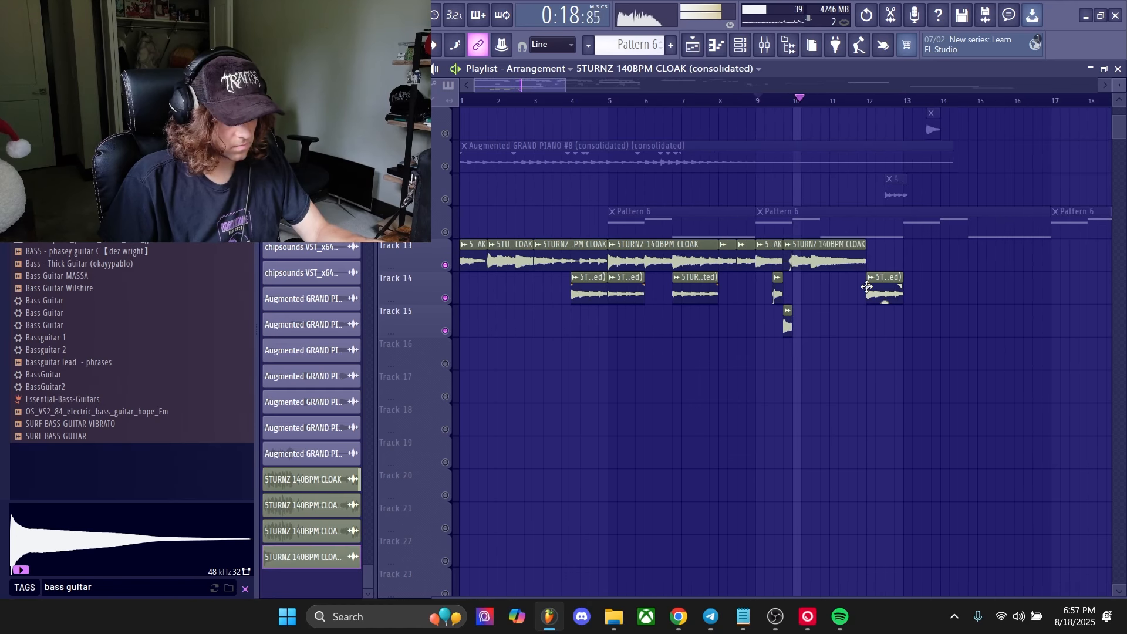
left_click(552, 257)
left_click(838, 311)
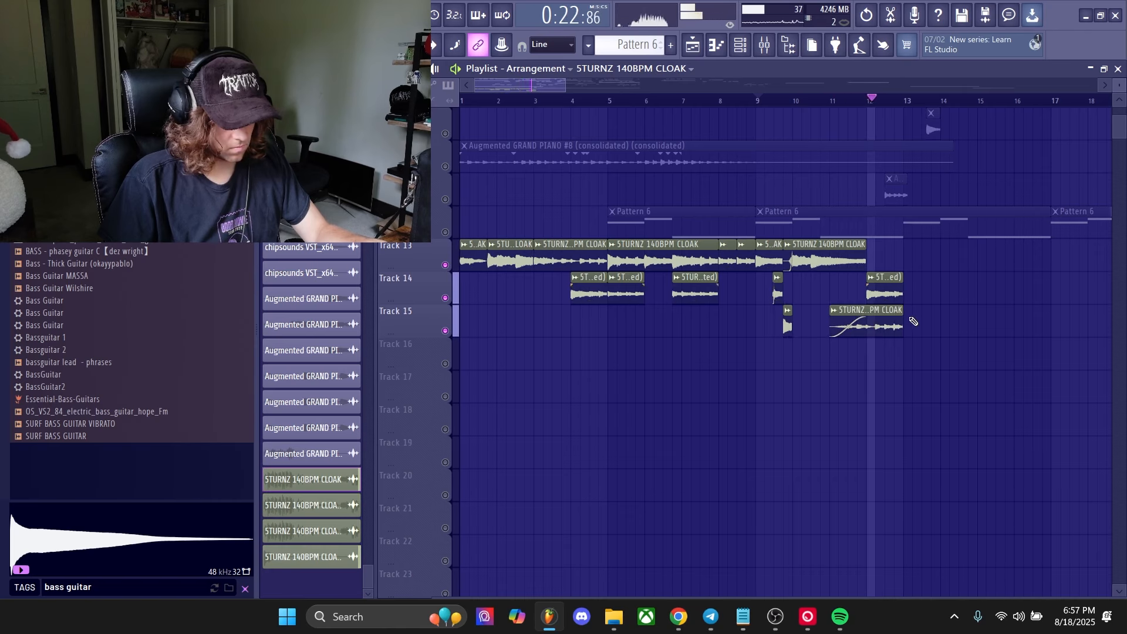
Step: Select the chopped clips on Tracks 13 to 15, duplicate the selection and consolidate it
scroll(884, 300, "up", 5)
left_click_drag(762, 387, 460, 239)
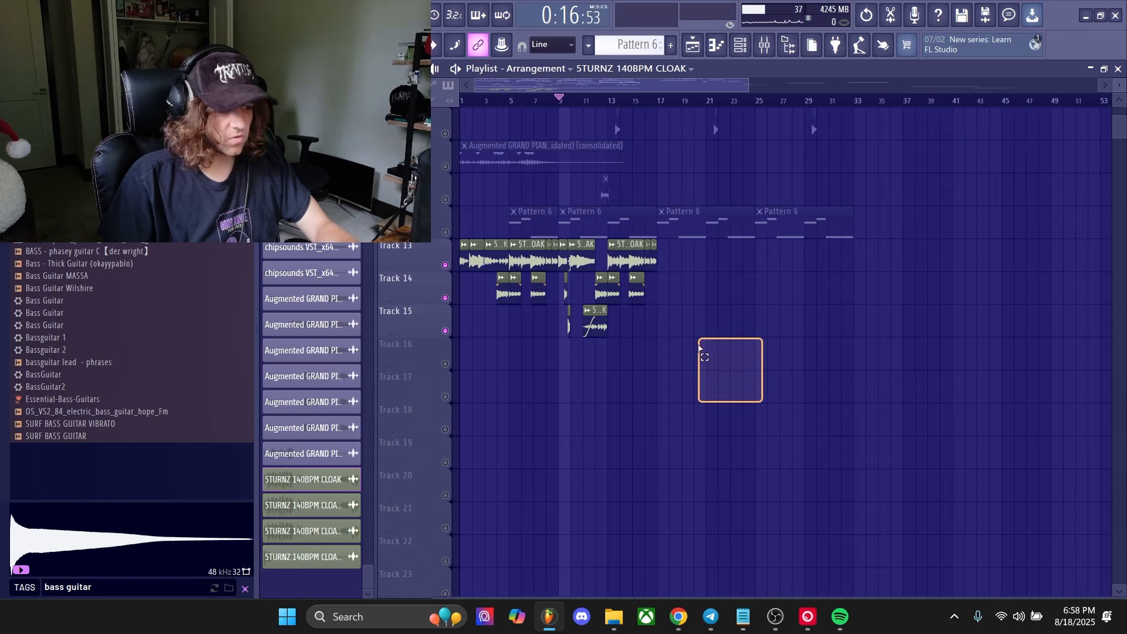
key("ctrl+b")
key("ctrl+alt+c")
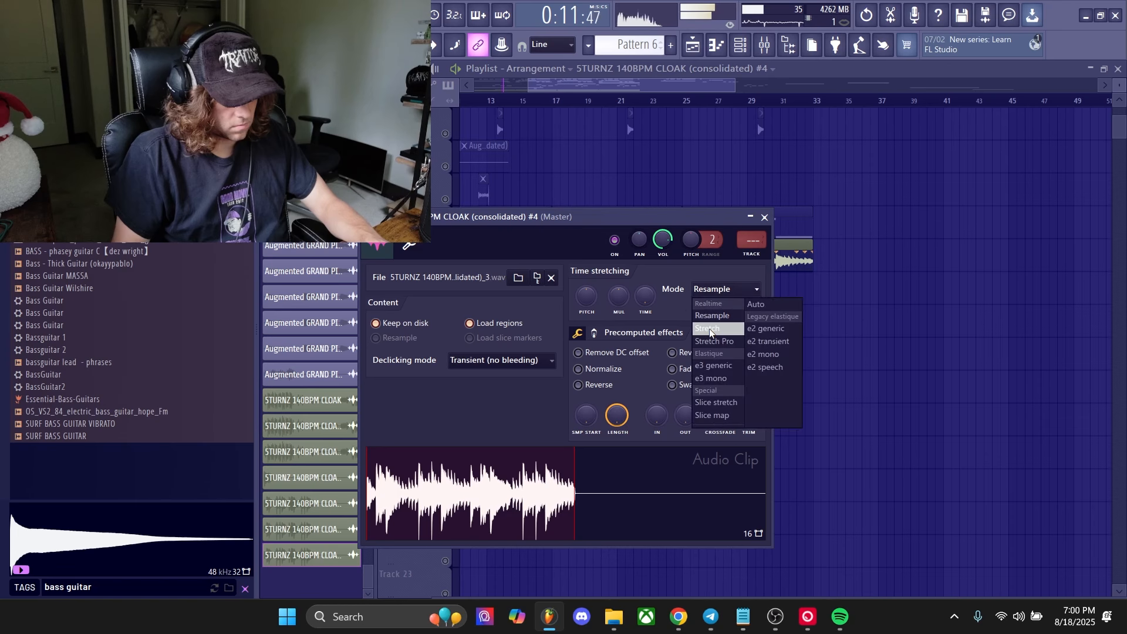
Step: Set the time stretching mode of the 5TURNZ 140BPM CLOAK (consolidated) #4 clip to Stretch
left_click(710, 330)
right_click(969, 344)
scroll(792, 346, "down", 3)
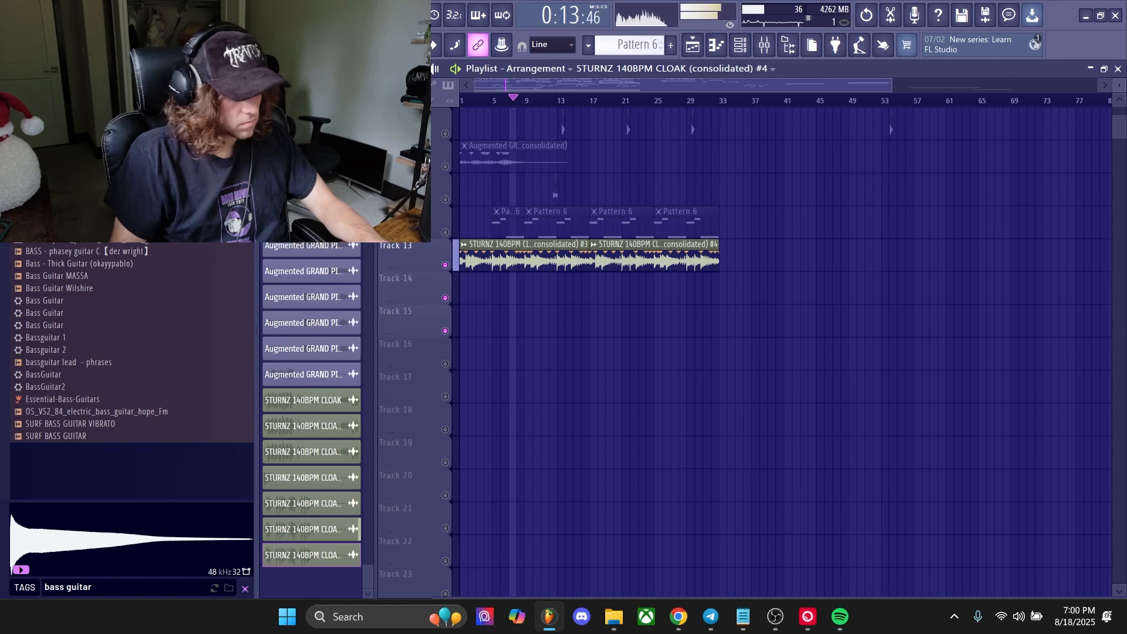
Step: Start exporting the project as an MP3 file named 5TURNZ 140BPM CLOAK in the Downloads folder
left_click(13, 8)
mouse_move(35, 164)
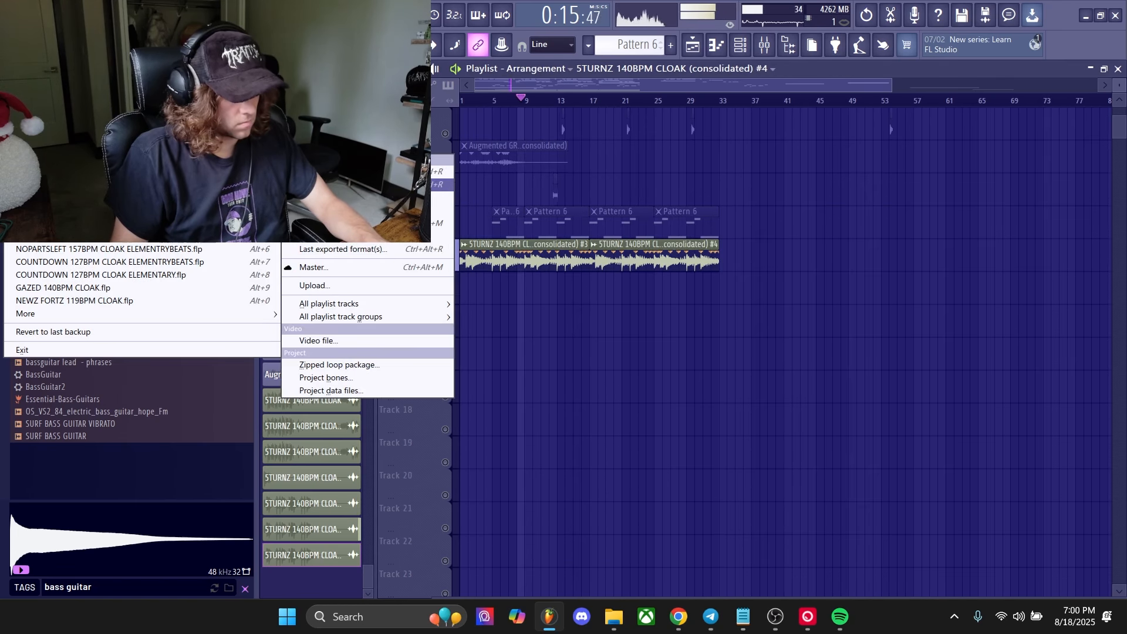
left_click(328, 183)
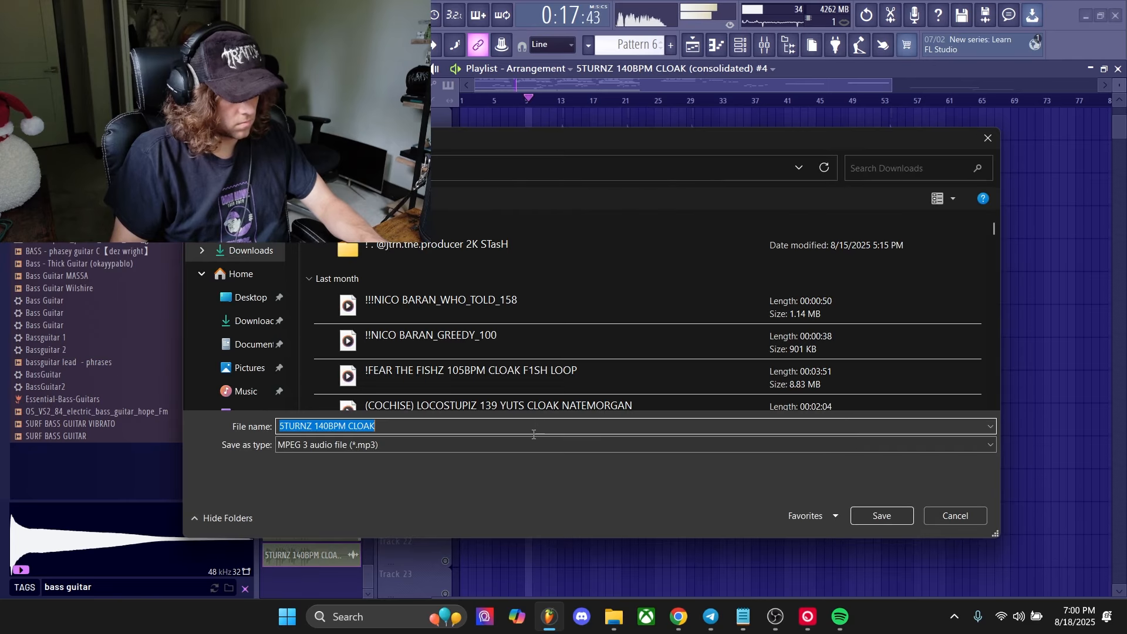